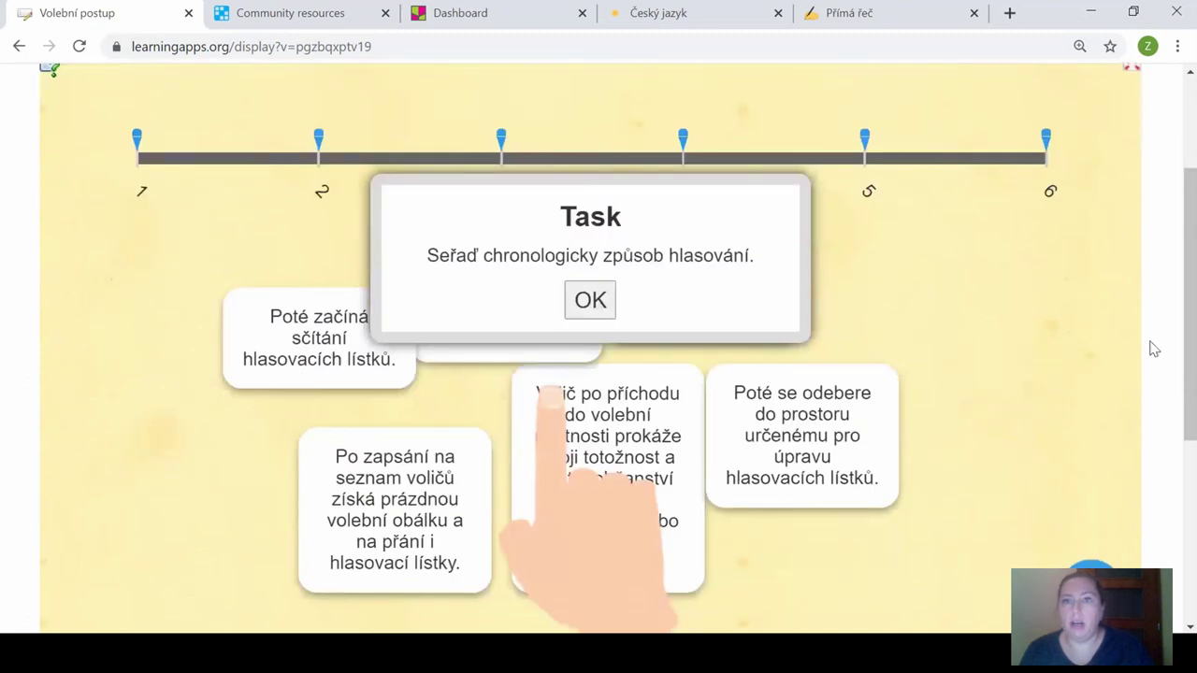
Place the cards Hlasovací lístek, Poté začíná, Po zapsání, Volič, Poté se odebere and Po skončení at positions 1 to 6 respectively and check the order.
left_click(607, 310)
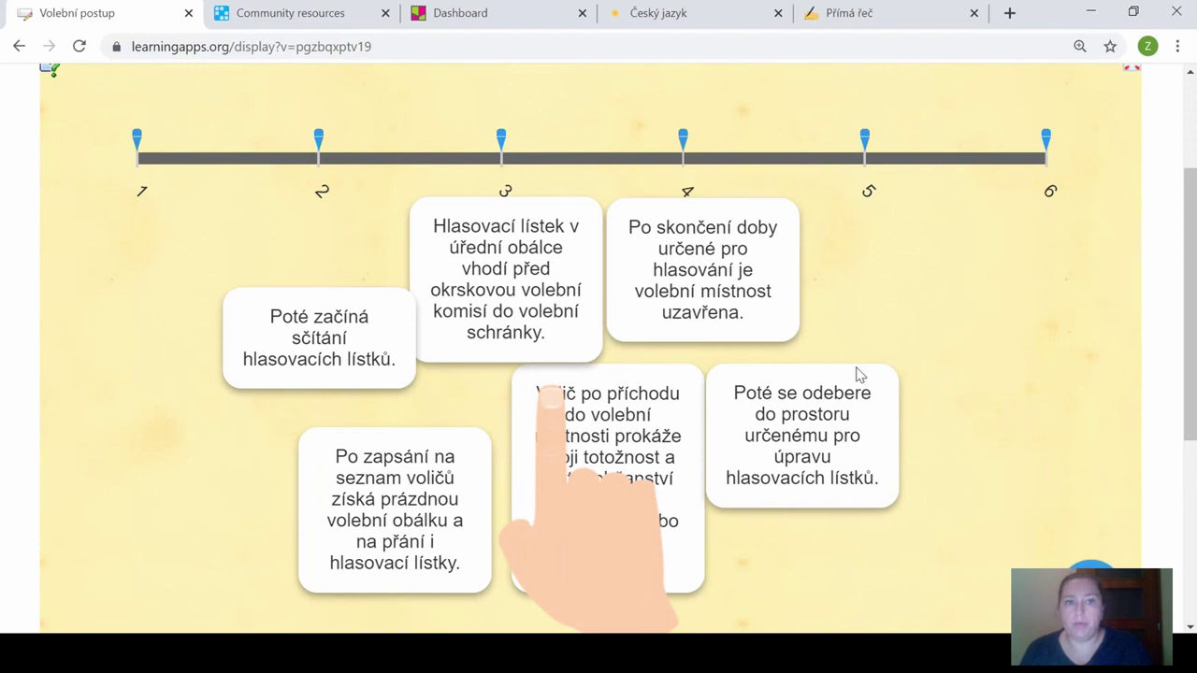
left_click_drag(529, 270, 138, 304)
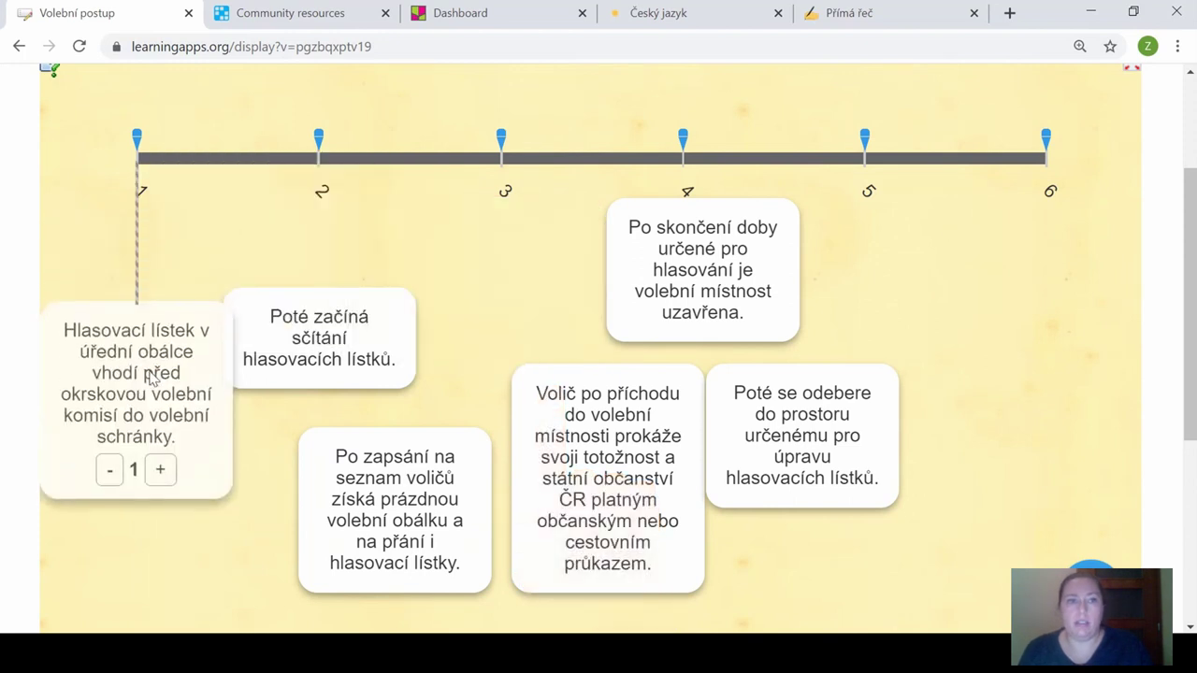
left_click_drag(368, 307, 355, 284)
left_click_drag(437, 452, 546, 437)
left_click_drag(739, 299, 1041, 375)
left_click_drag(862, 459, 912, 351)
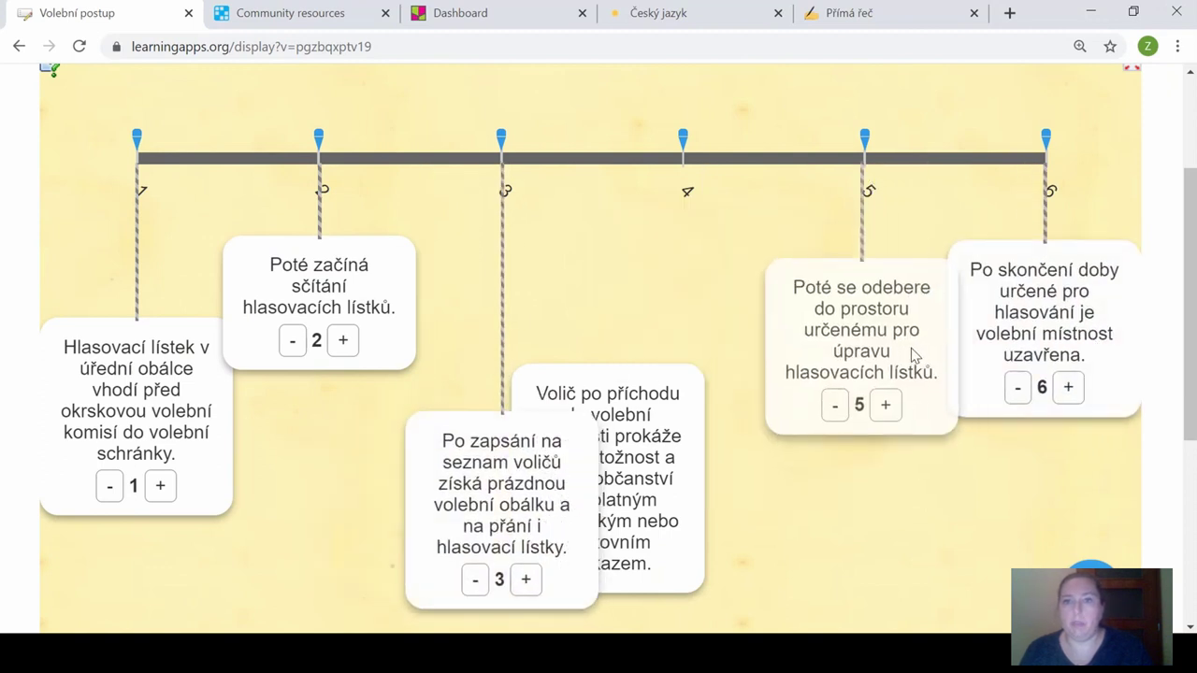
left_click_drag(671, 454, 732, 423)
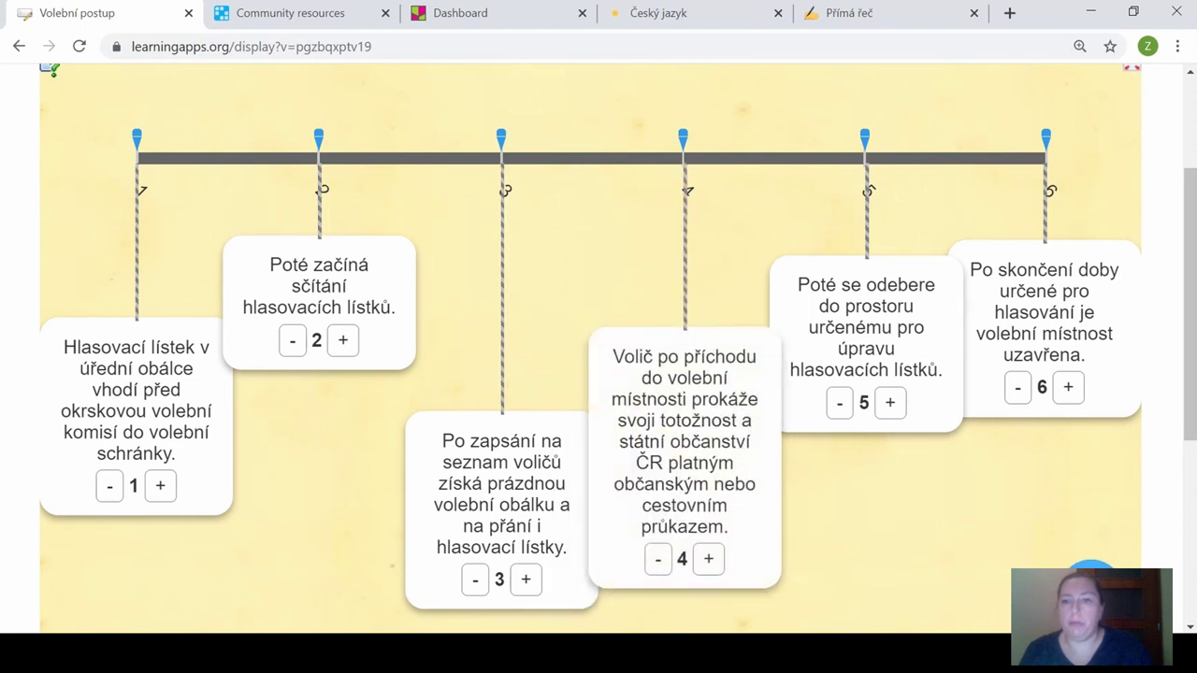
left_click(1092, 573)
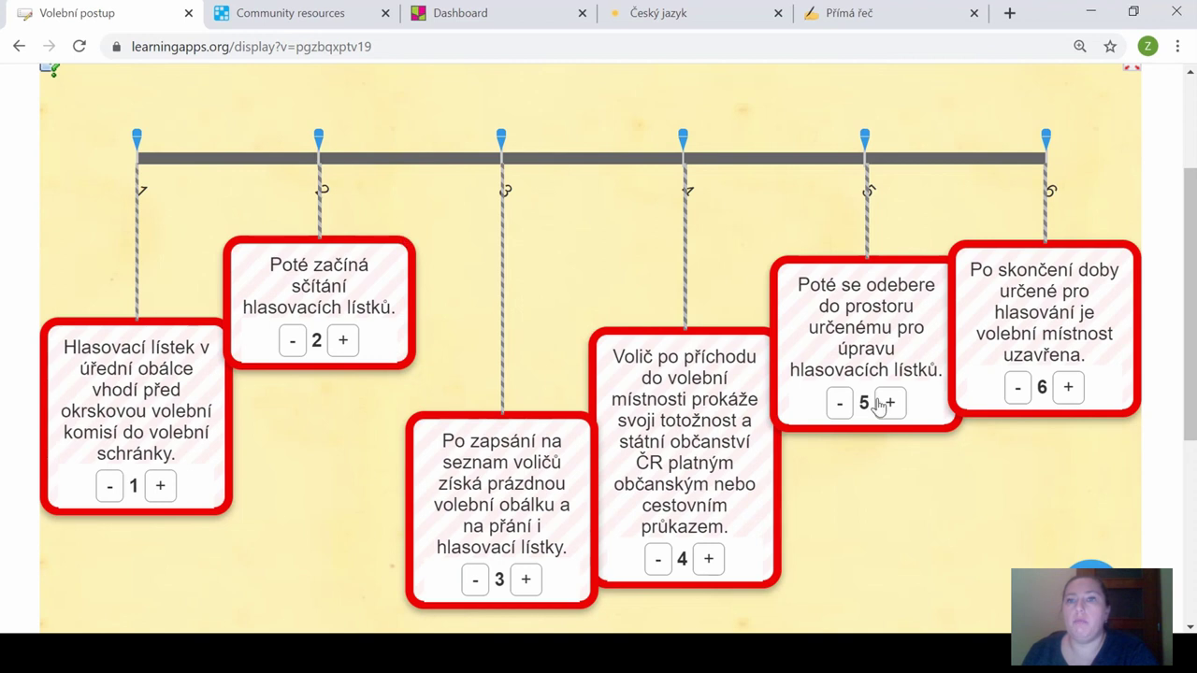
Start creating a similar app based on the Volební postup timeline exercise.
scroll(889, 400, "up", 1)
scroll(360, 319, "down", 5)
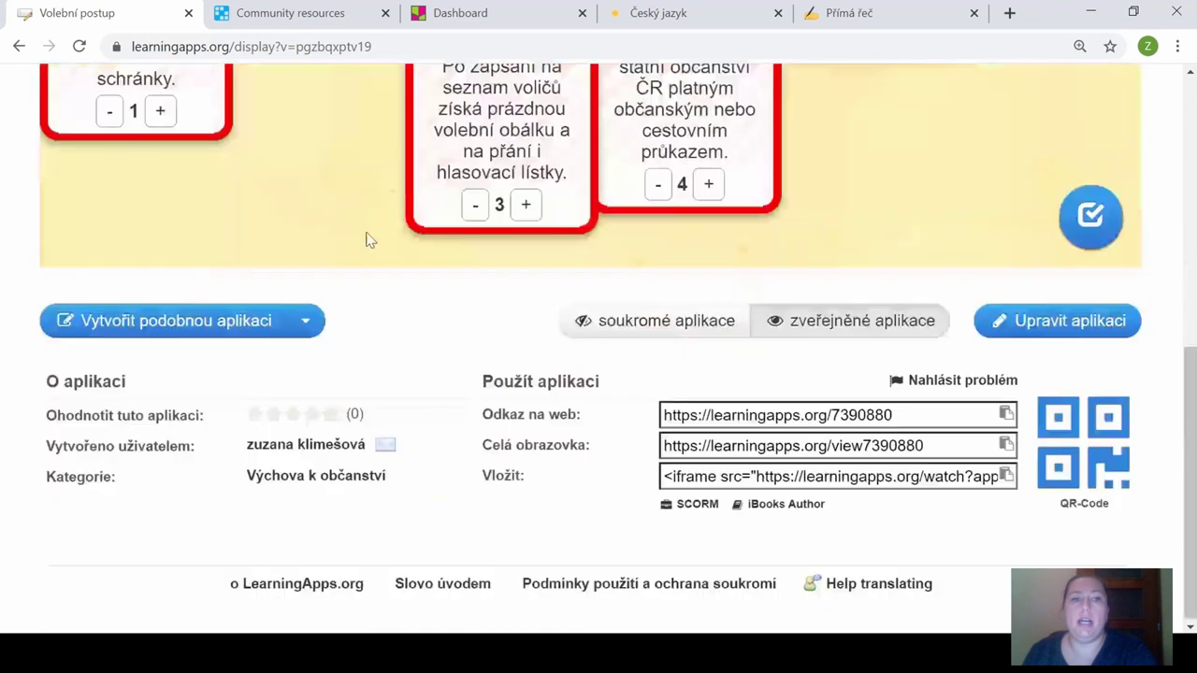
left_click(140, 318)
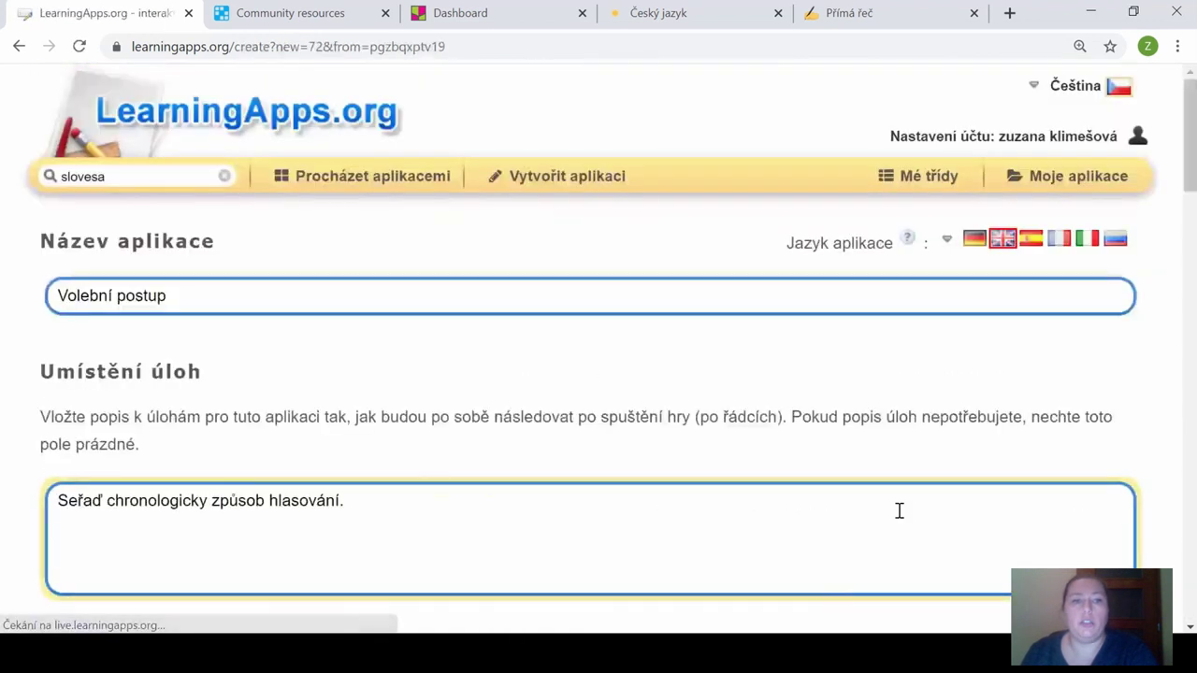
Examine the timeline editor's task description, number-line minimum and maximum, item and value pairs, solution hint, feedback and help fields.
scroll(989, 475, "down", 4)
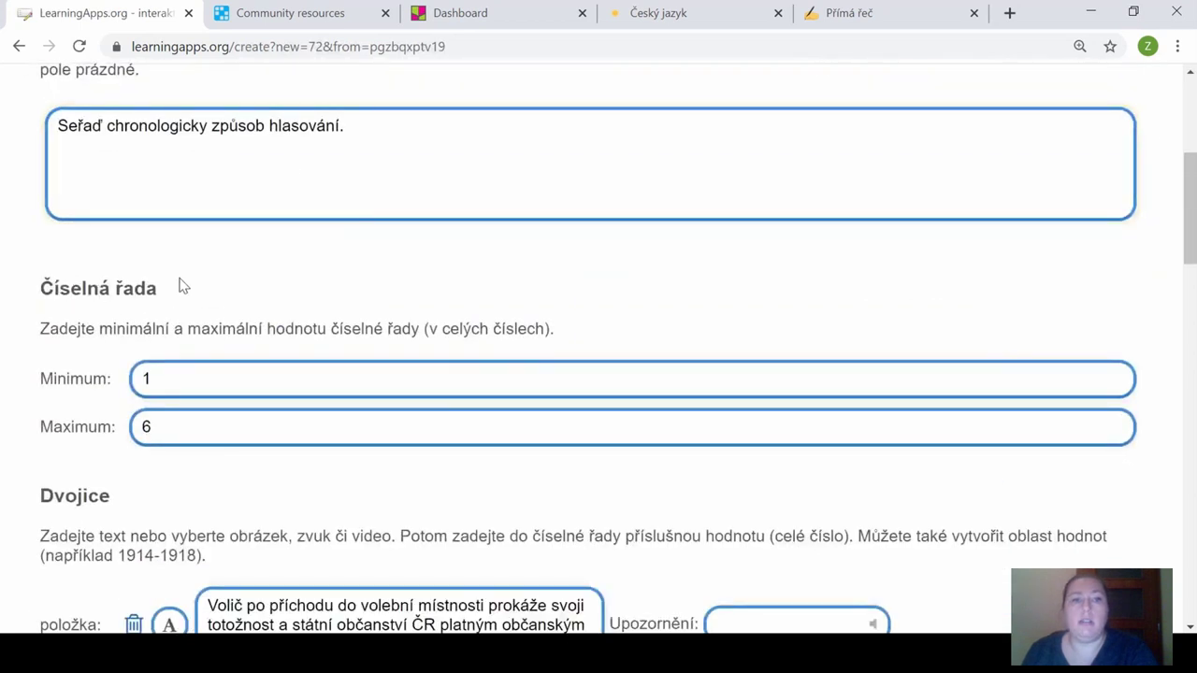
left_click(152, 370)
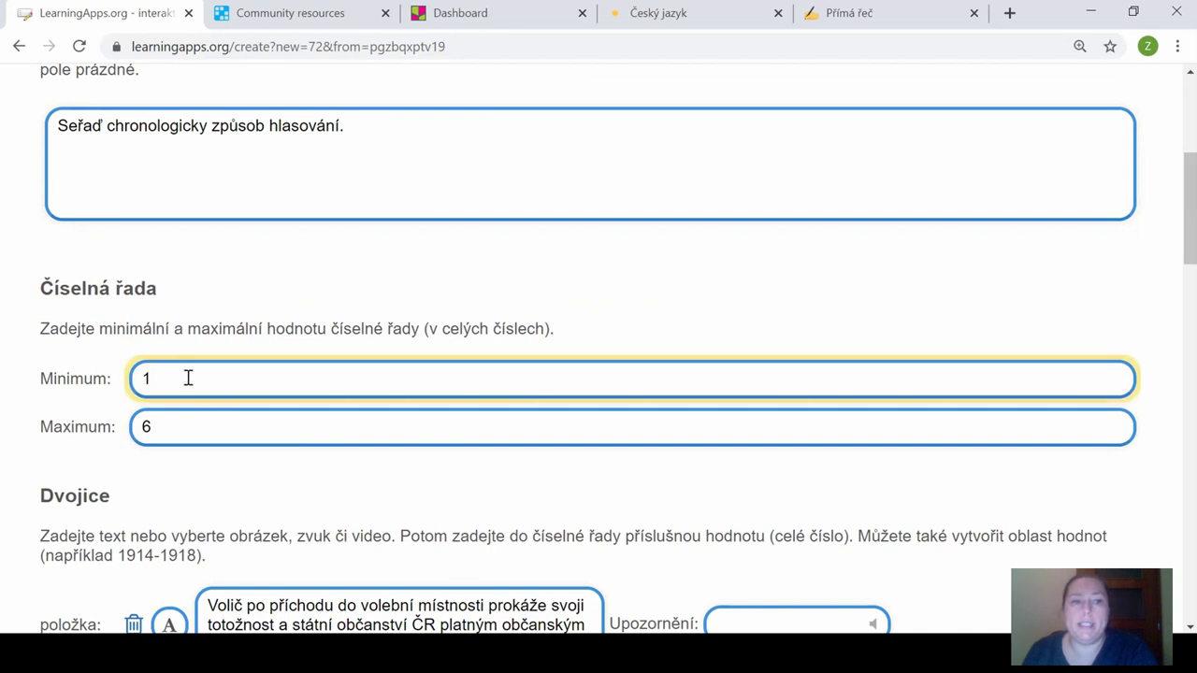
left_click(142, 422)
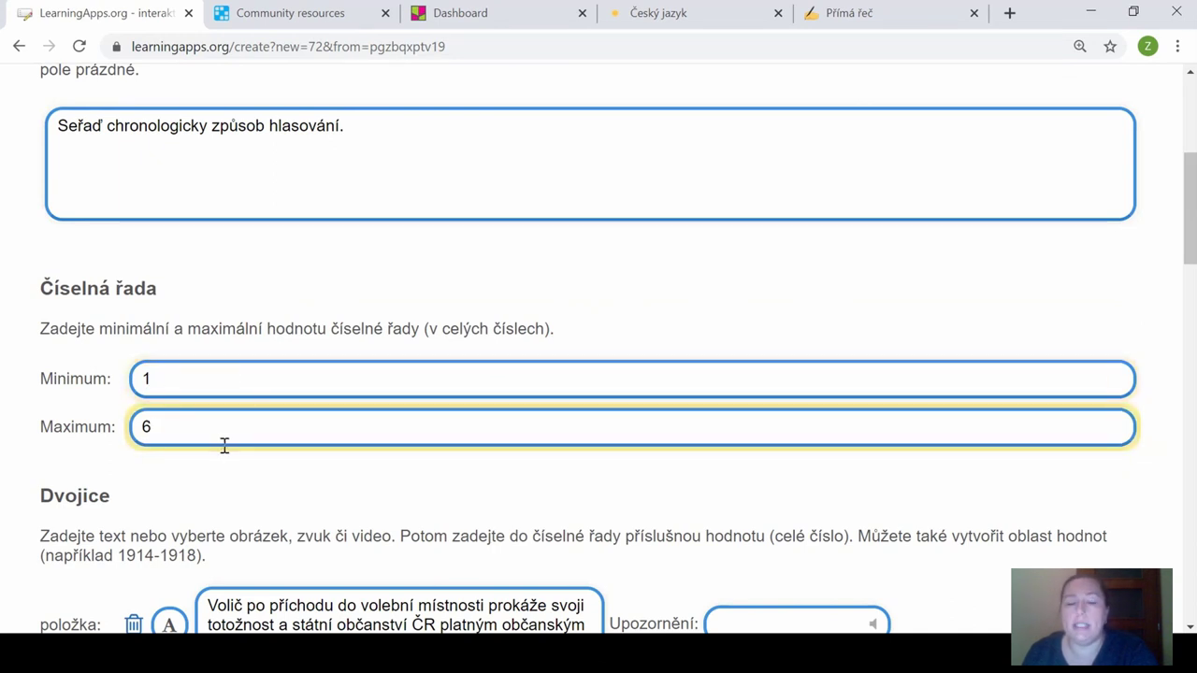
left_click(82, 391)
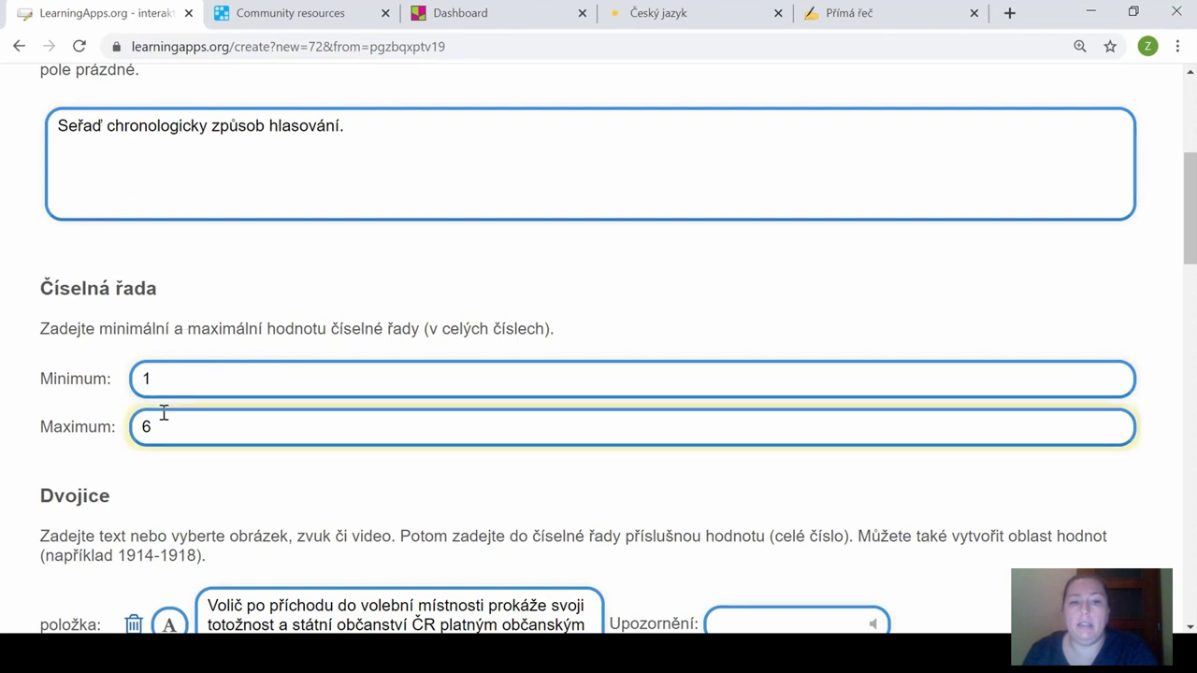
scroll(537, 514, "down", 2)
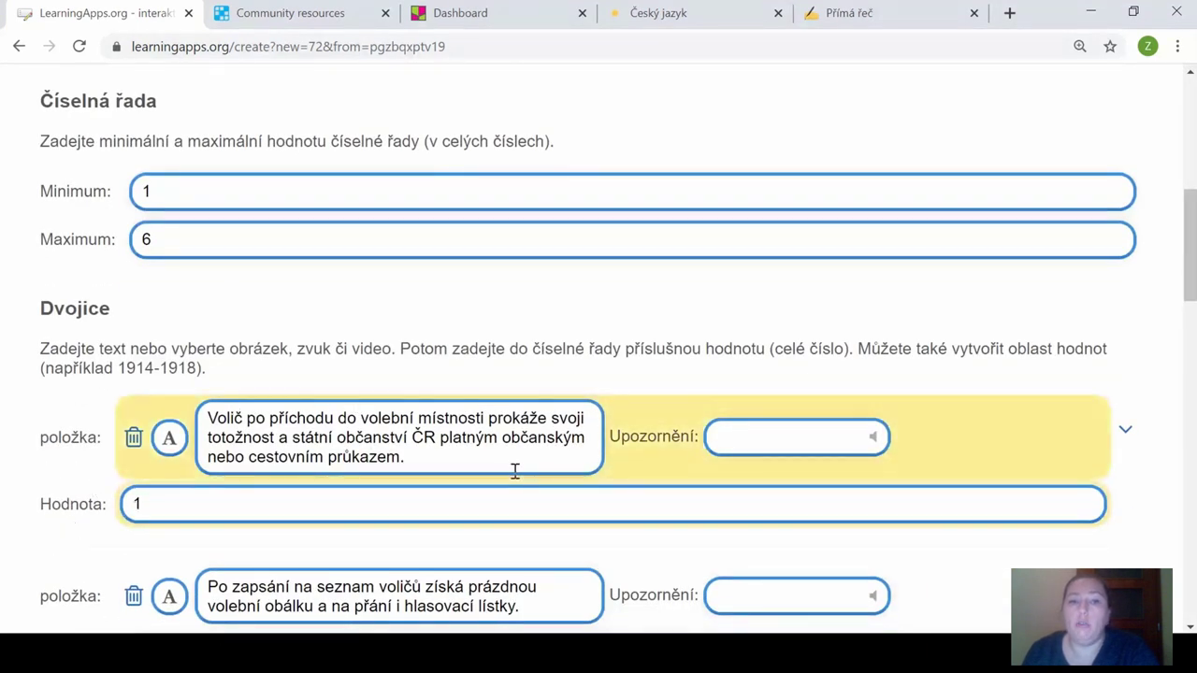
scroll(517, 466, "down", 2)
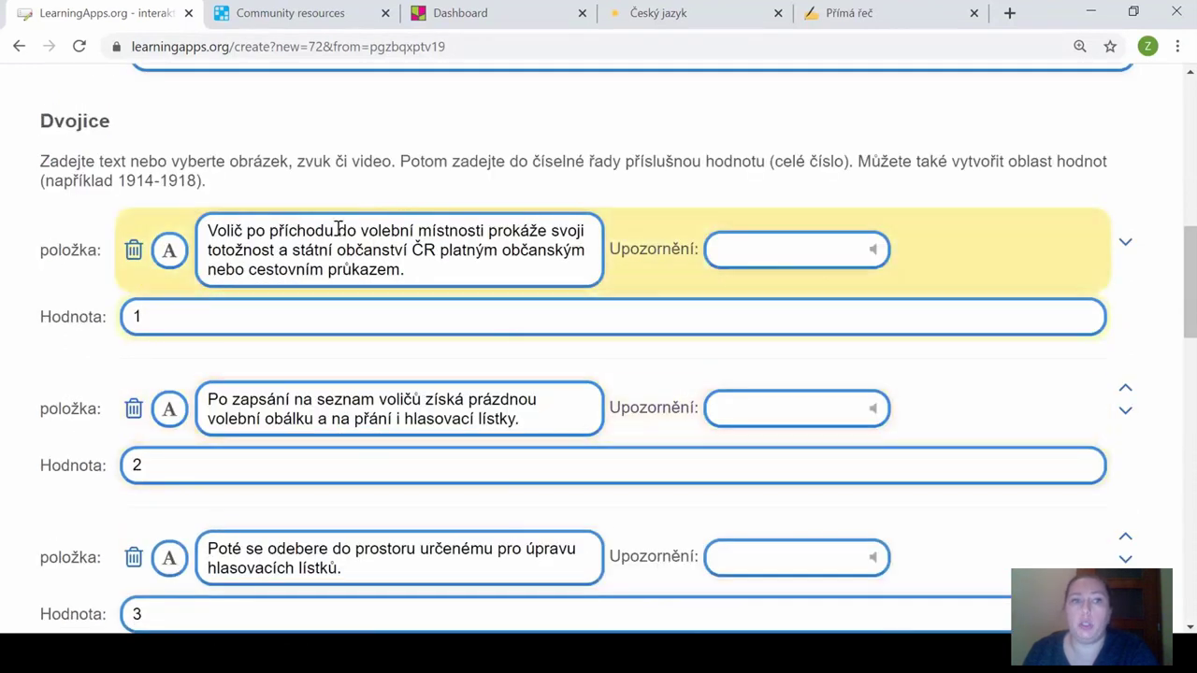
scroll(416, 547, "down", 4)
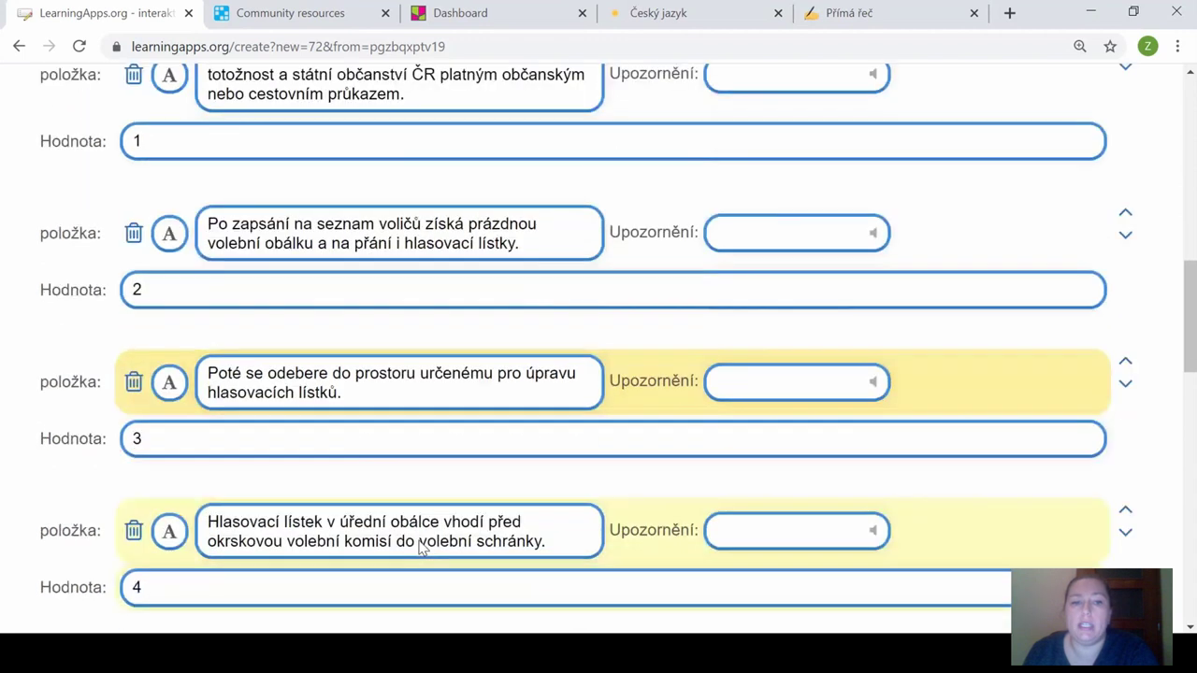
scroll(418, 548, "down", 3)
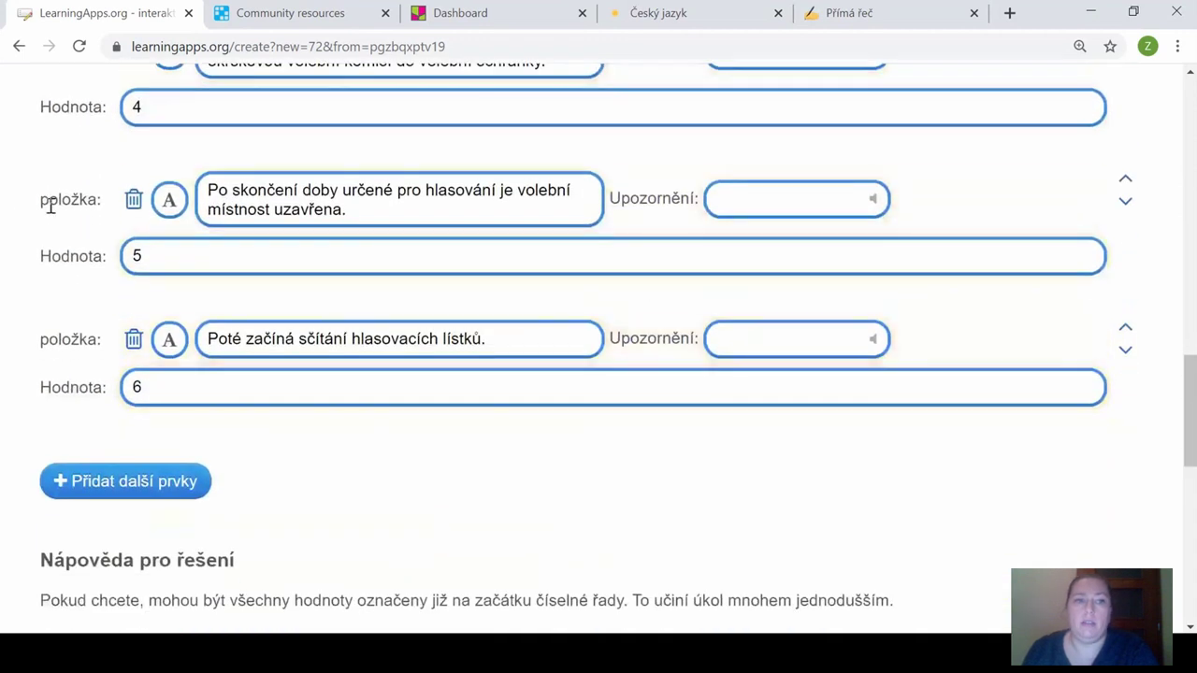
scroll(574, 495, "down", 5)
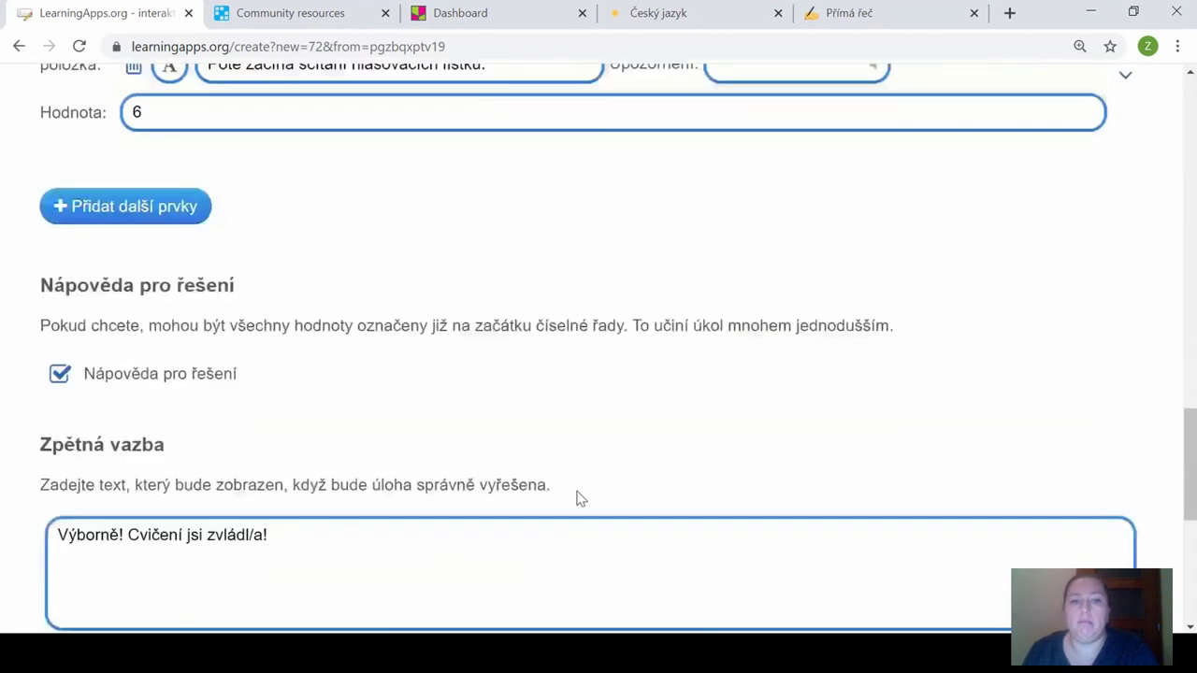
scroll(577, 498, "down", 3)
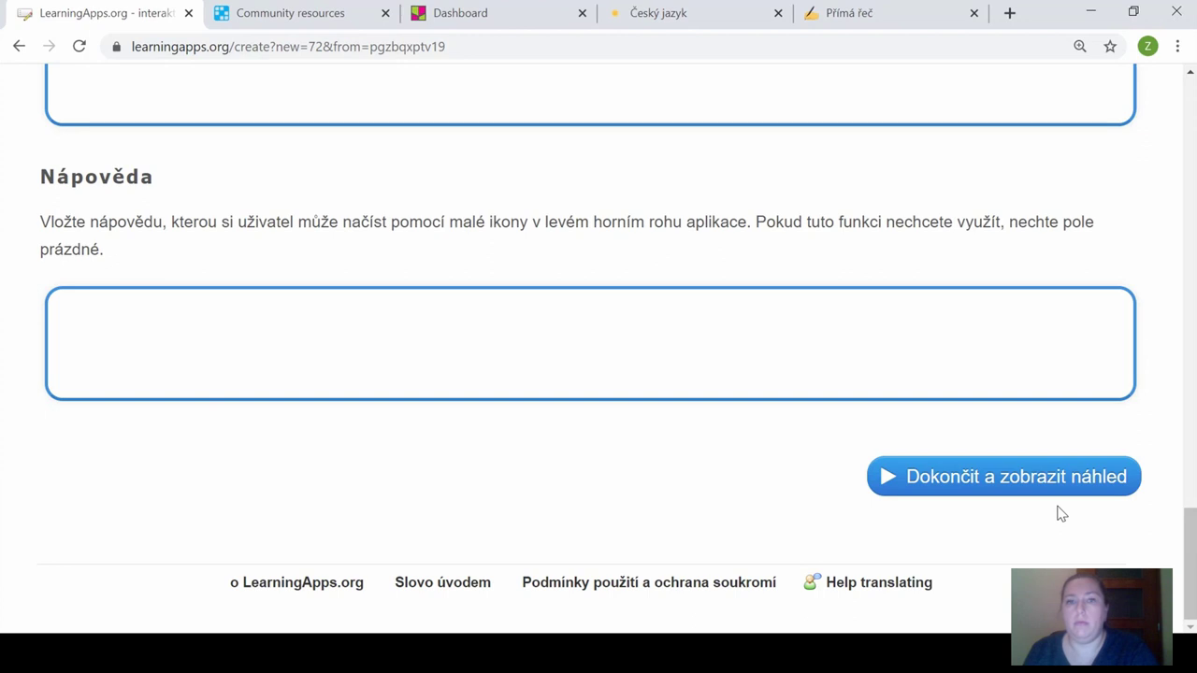
scroll(1064, 511, "up", 9)
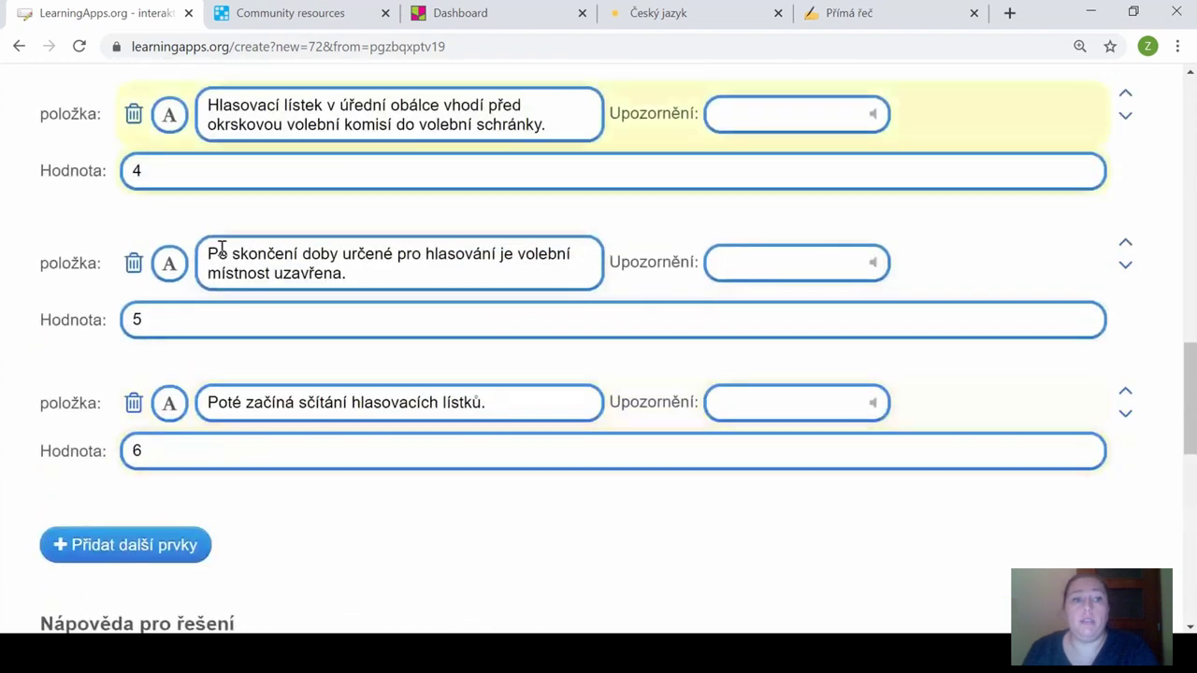
scroll(895, 561, "up", 4)
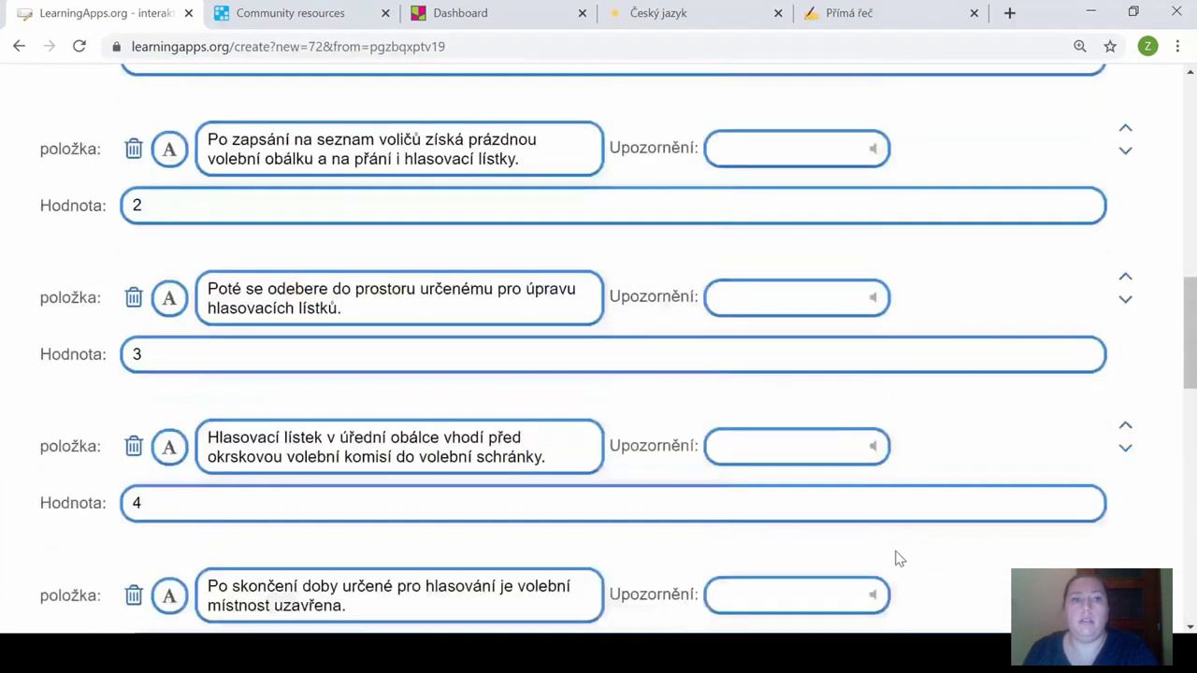
scroll(895, 559, "up", 10)
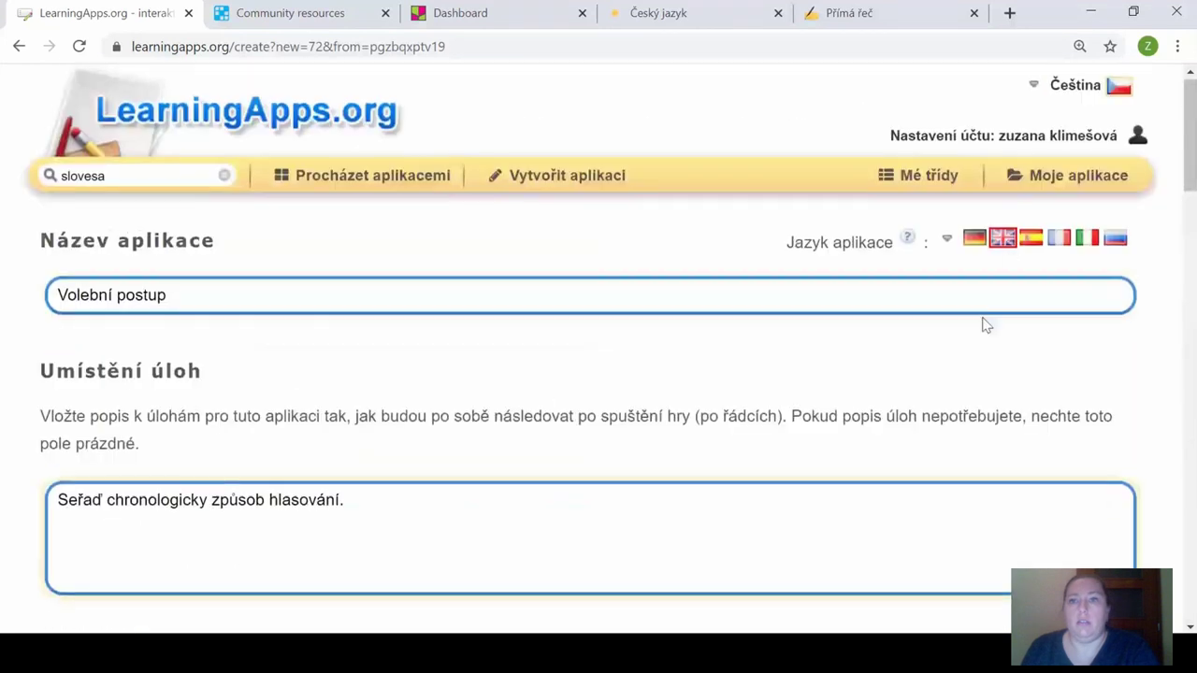
Find "oboha" among the account's own apps and open the horse-race exercise Obohacování slovní zásoby.
left_click(1069, 177)
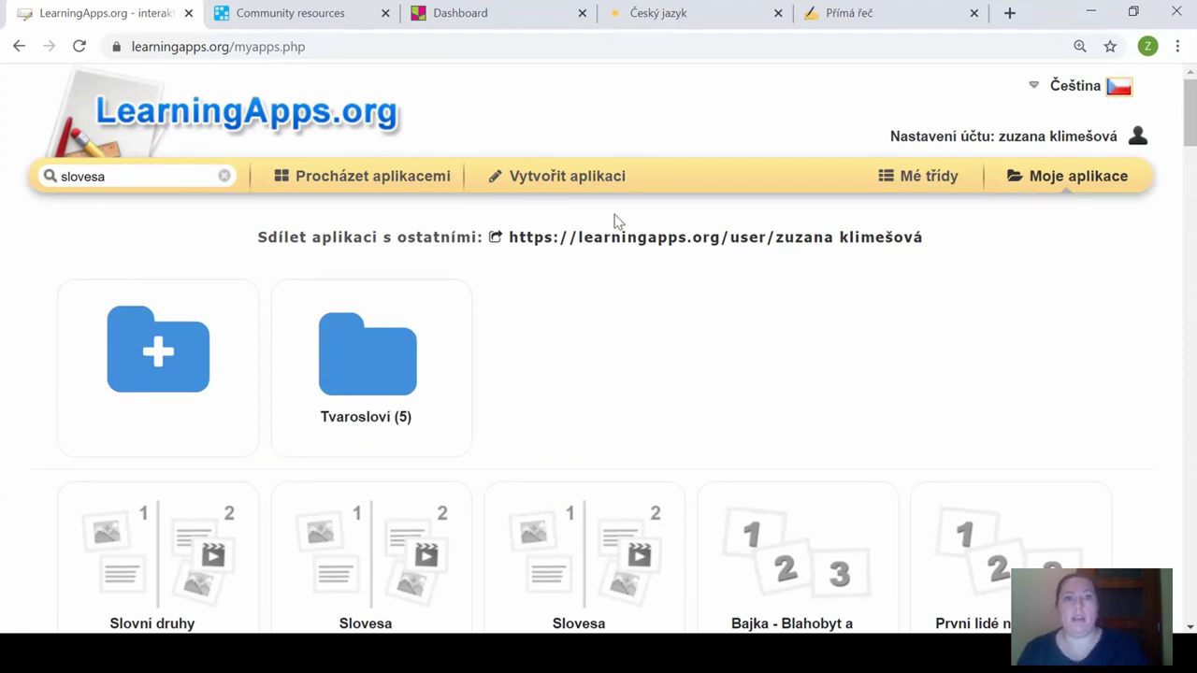
scroll(774, 376, "down", 1)
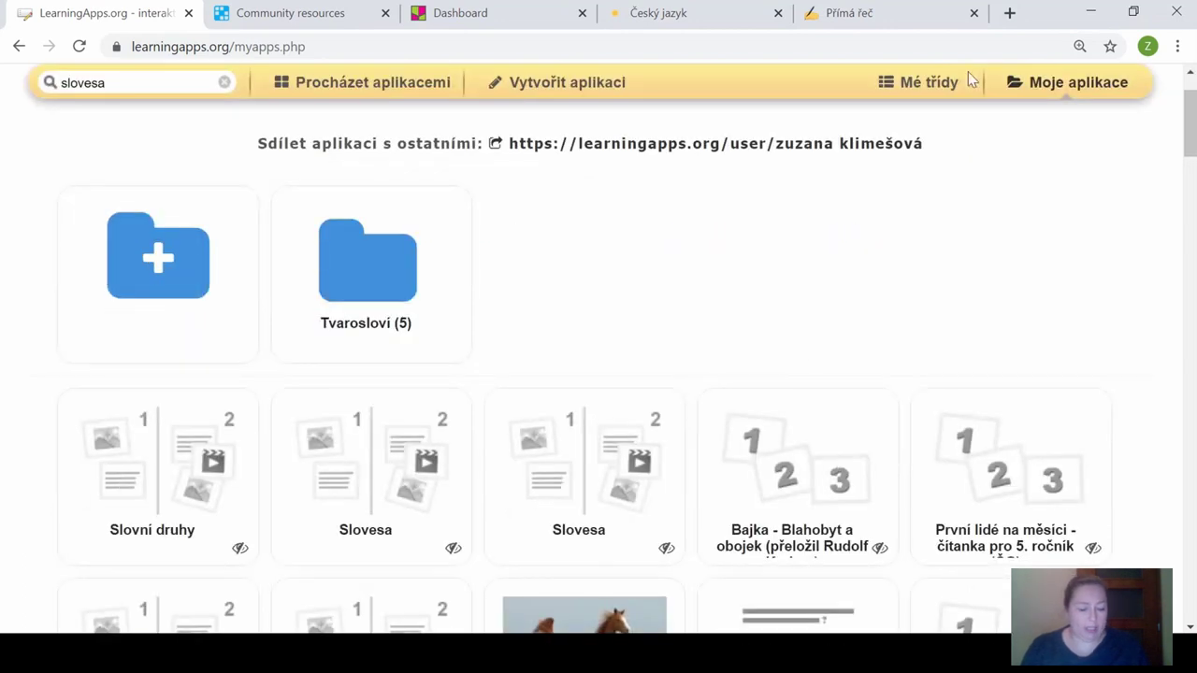
key("ctrl+f")
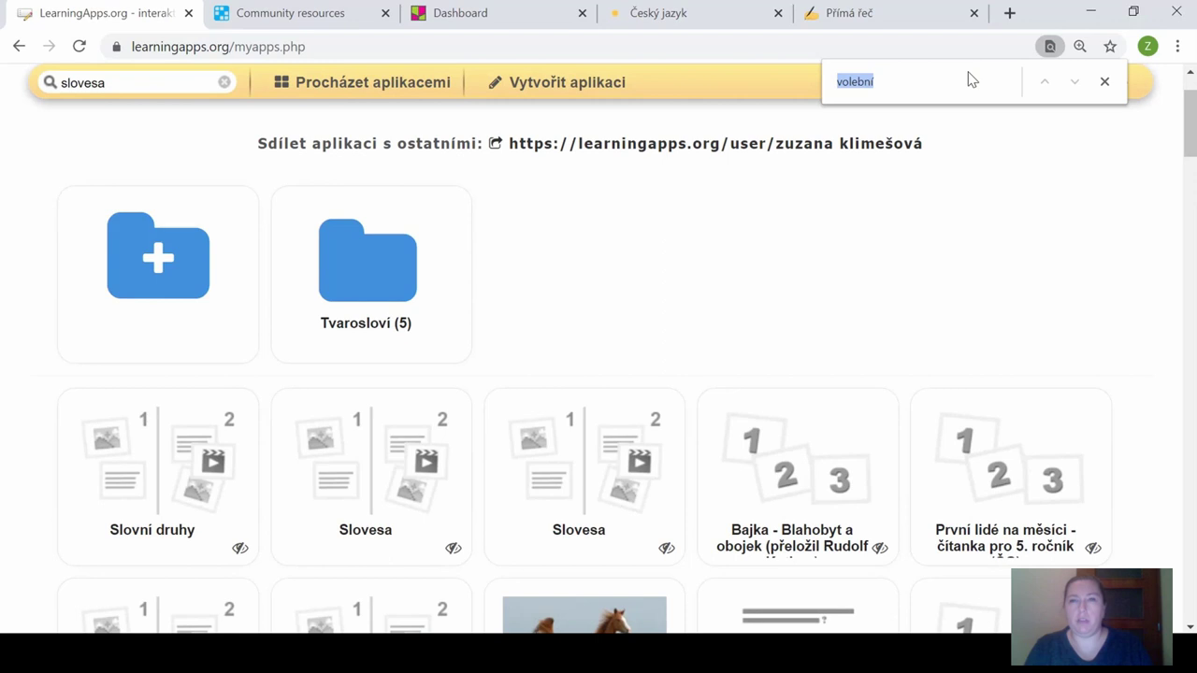
type("ob")
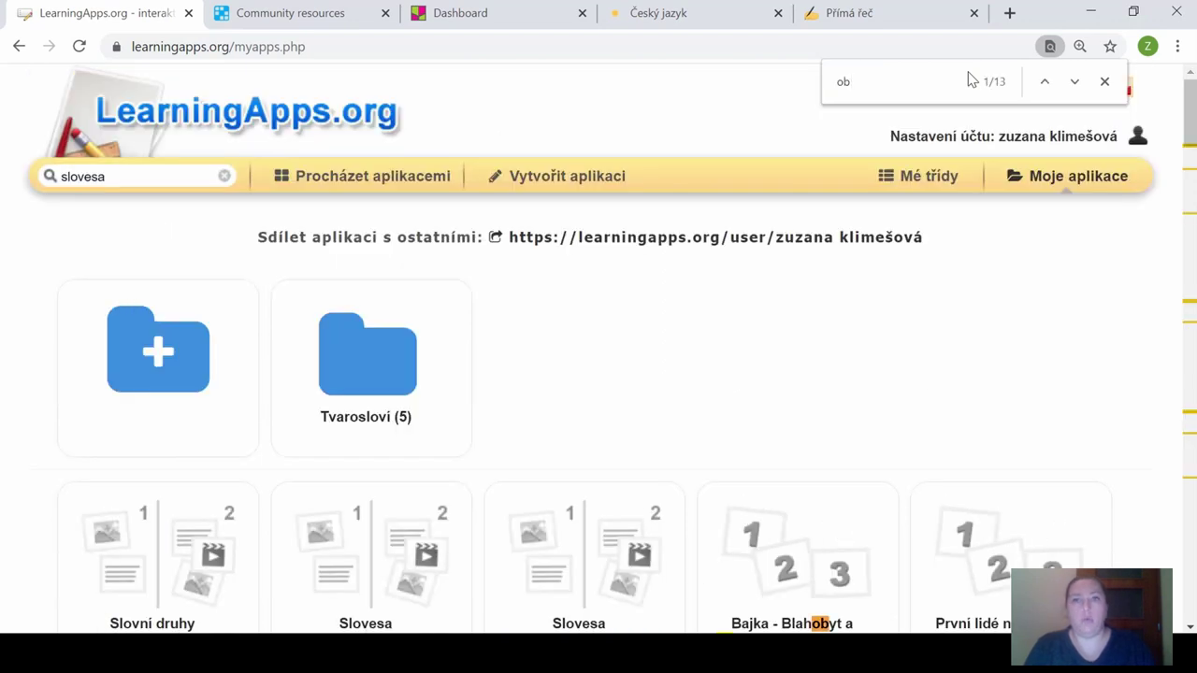
type("oha")
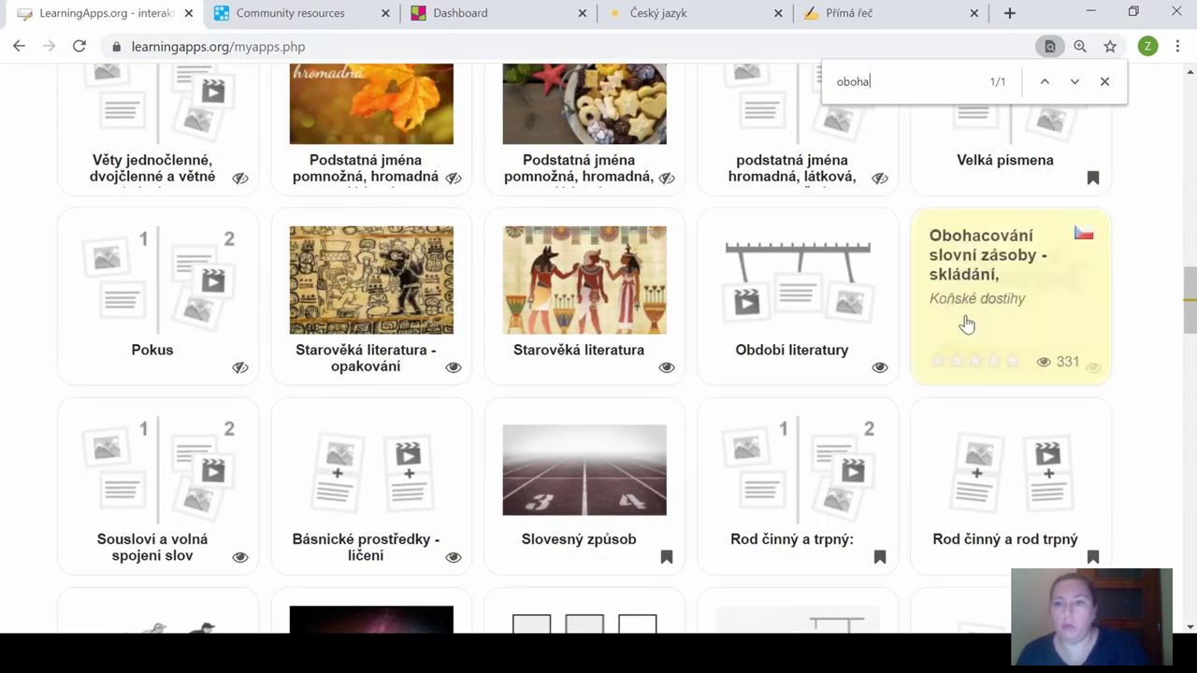
left_click(1098, 335)
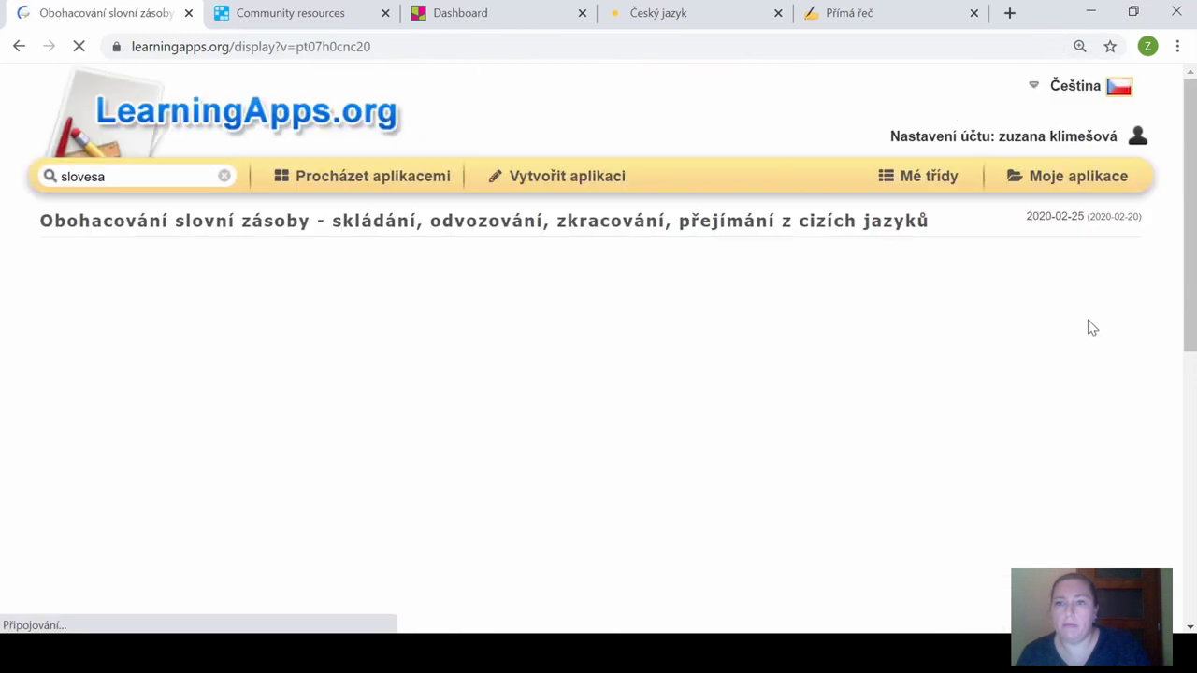
Start the single-player race and answer five questions, choosing přejímání z cizích jazyků for exluzivní, odvozování for prostřelený and dějepis, skládání for prodavačka.
scroll(975, 477, "down", 1)
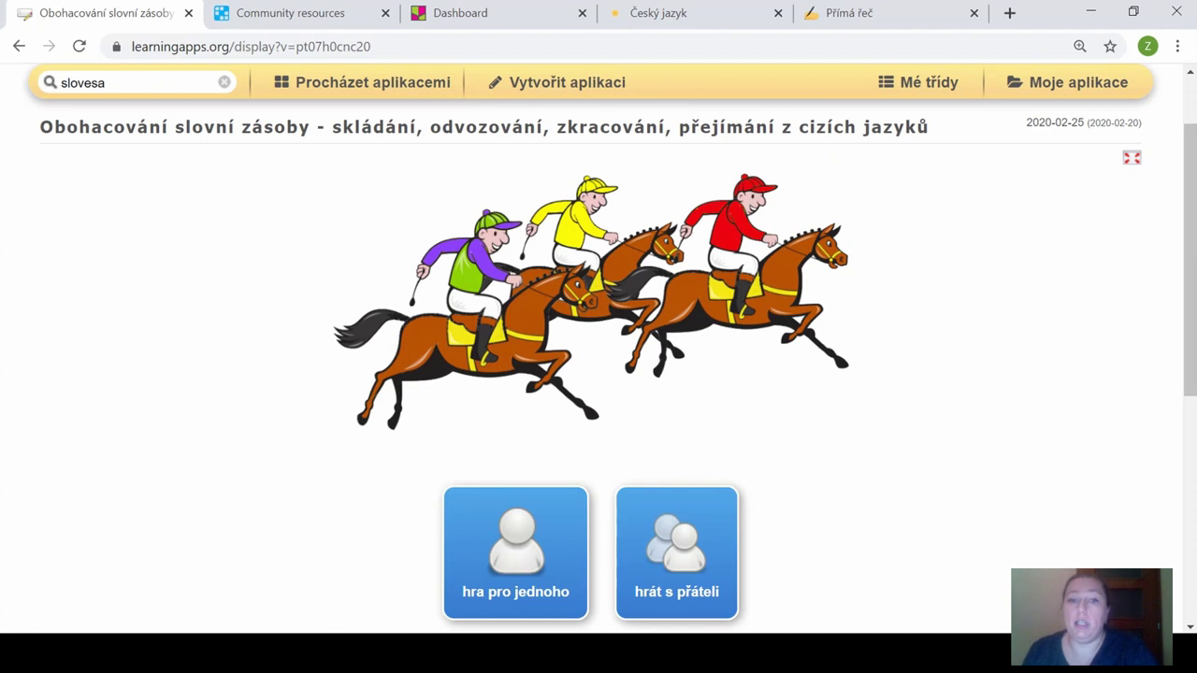
left_click(530, 562)
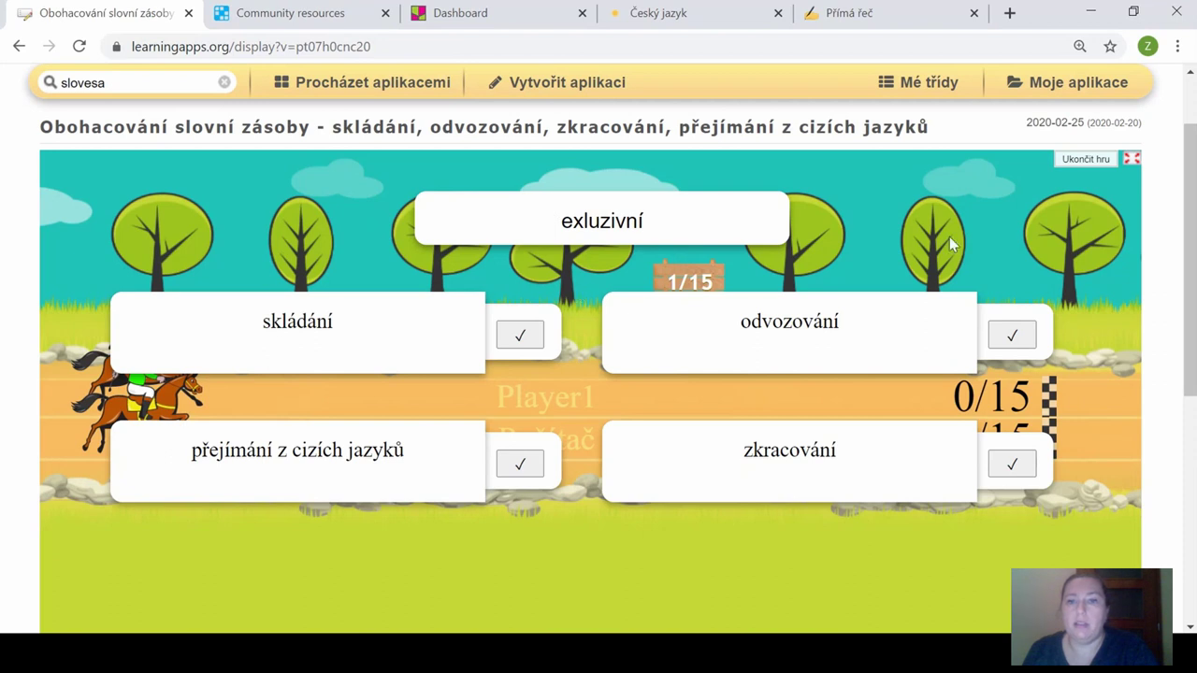
left_click(520, 464)
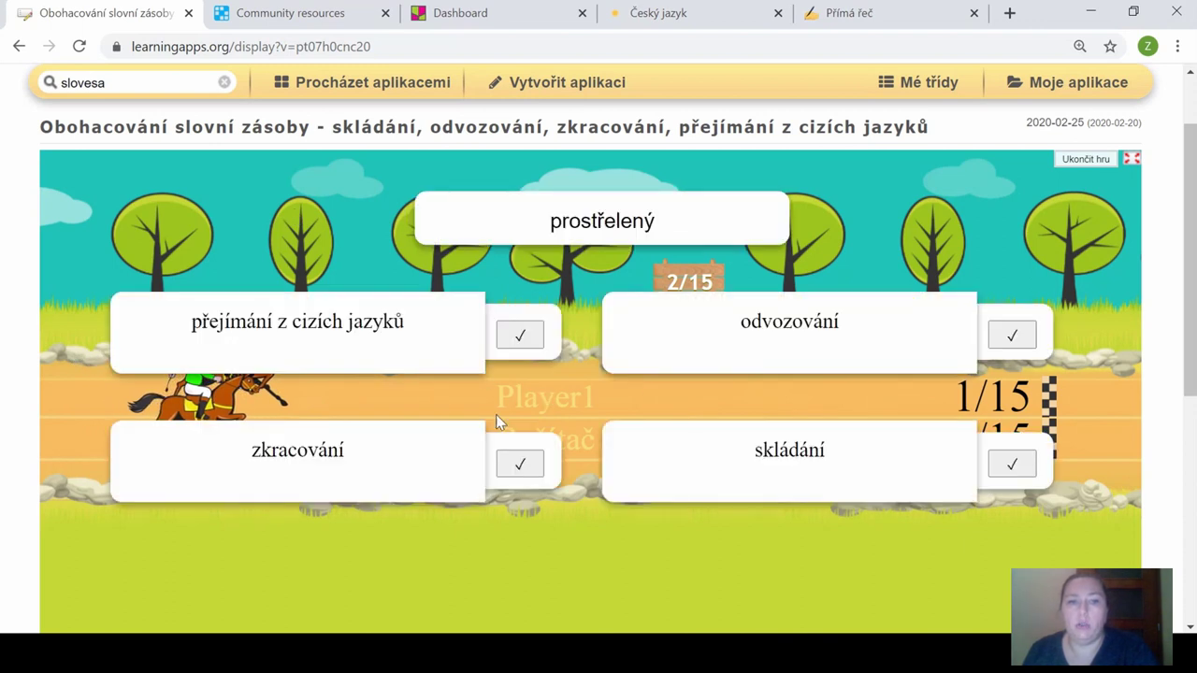
left_click(1012, 336)
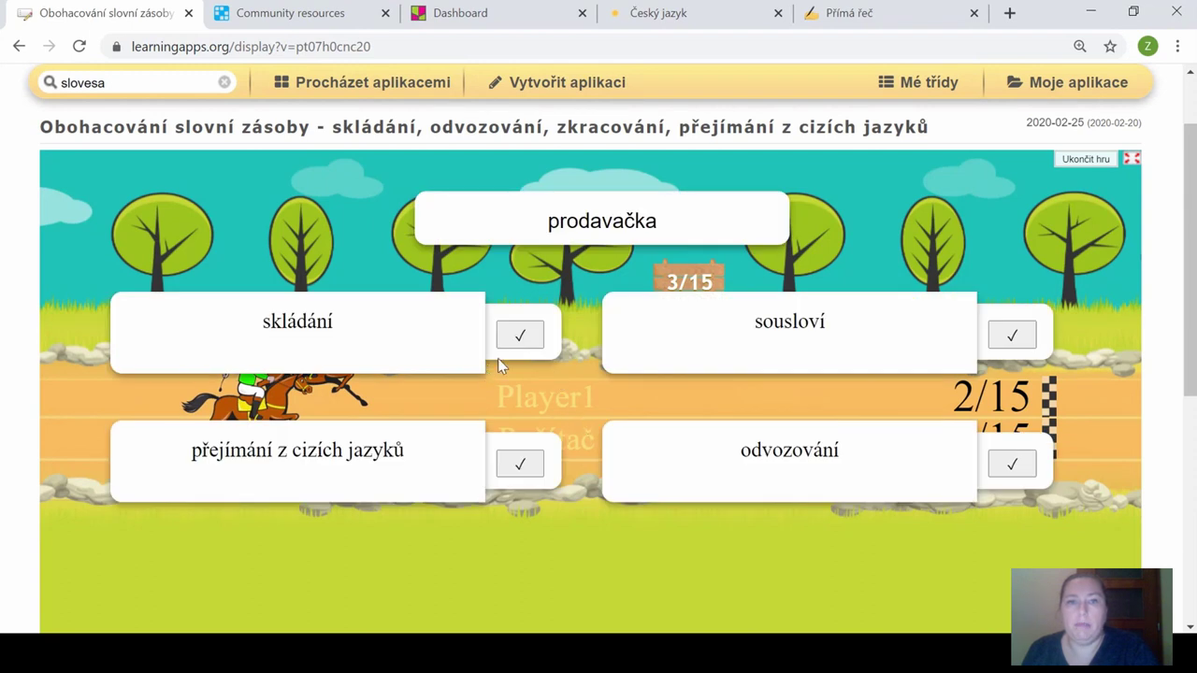
left_click(531, 344)
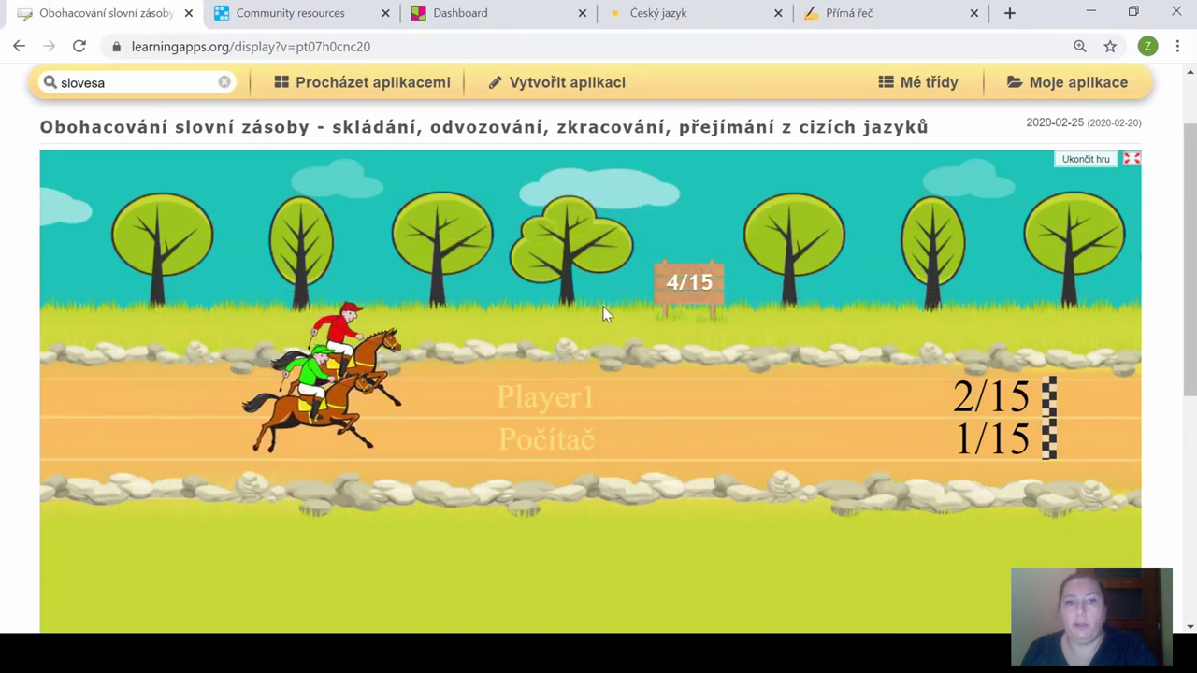
left_click(520, 335)
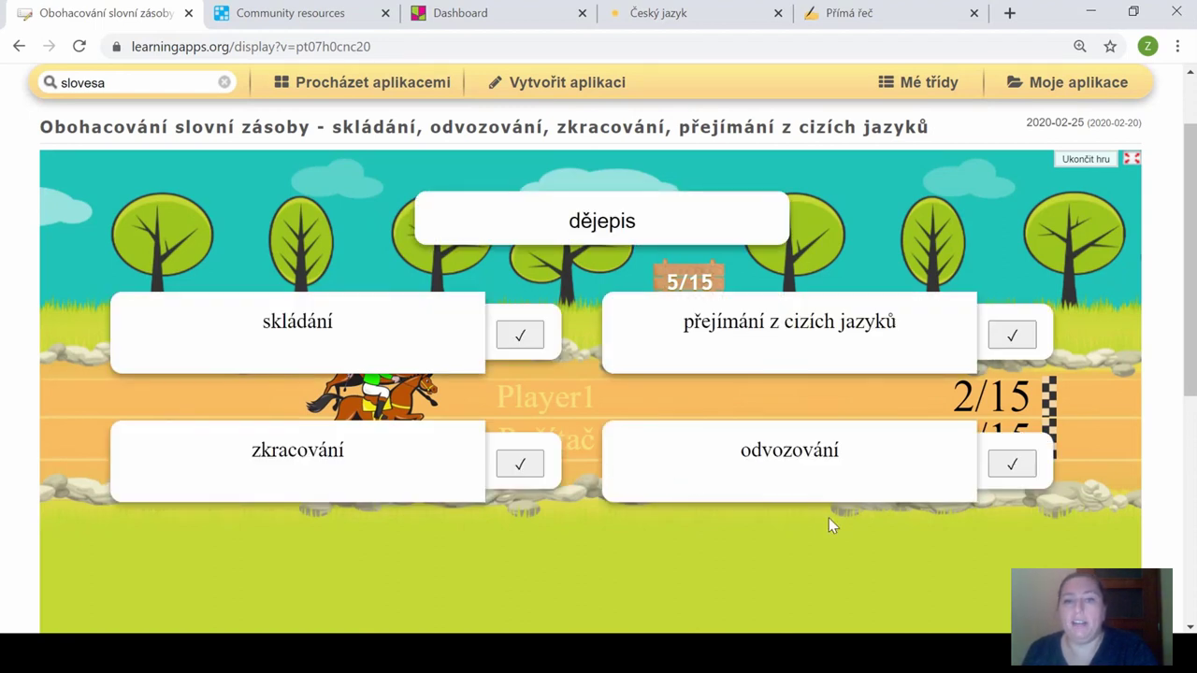
left_click(1008, 466)
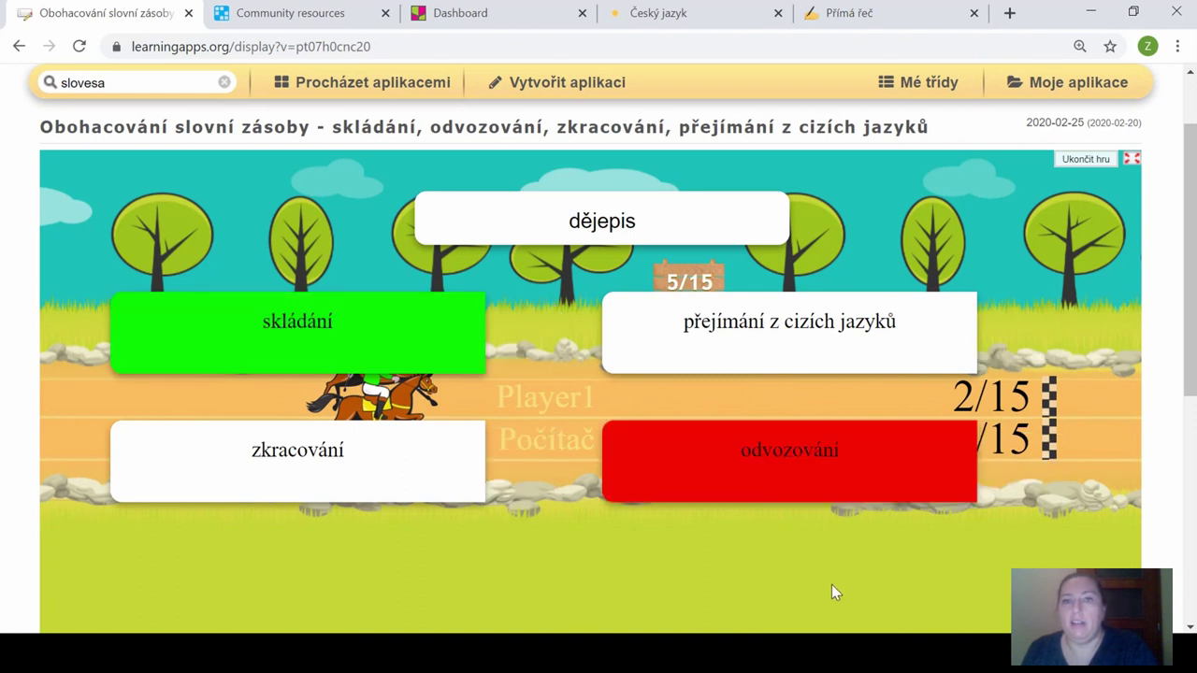
Start creating a similar app based on the Obohacování slovní zásoby horse-race quiz.
scroll(612, 580, "down", 4)
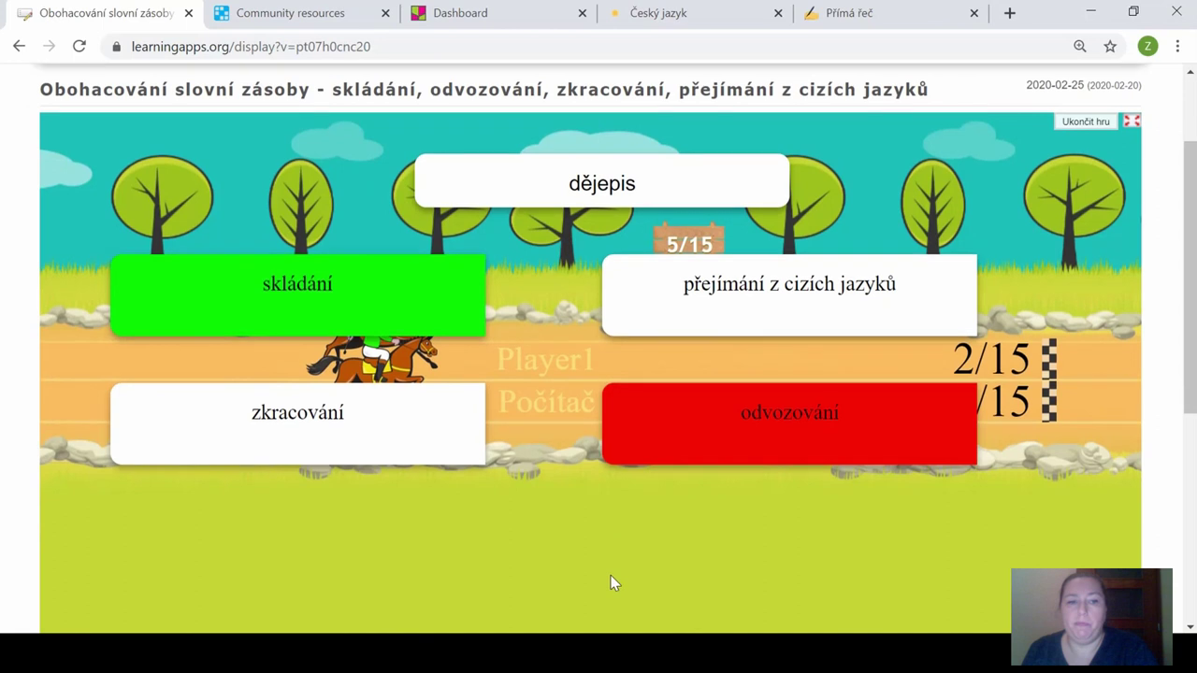
left_click(163, 417)
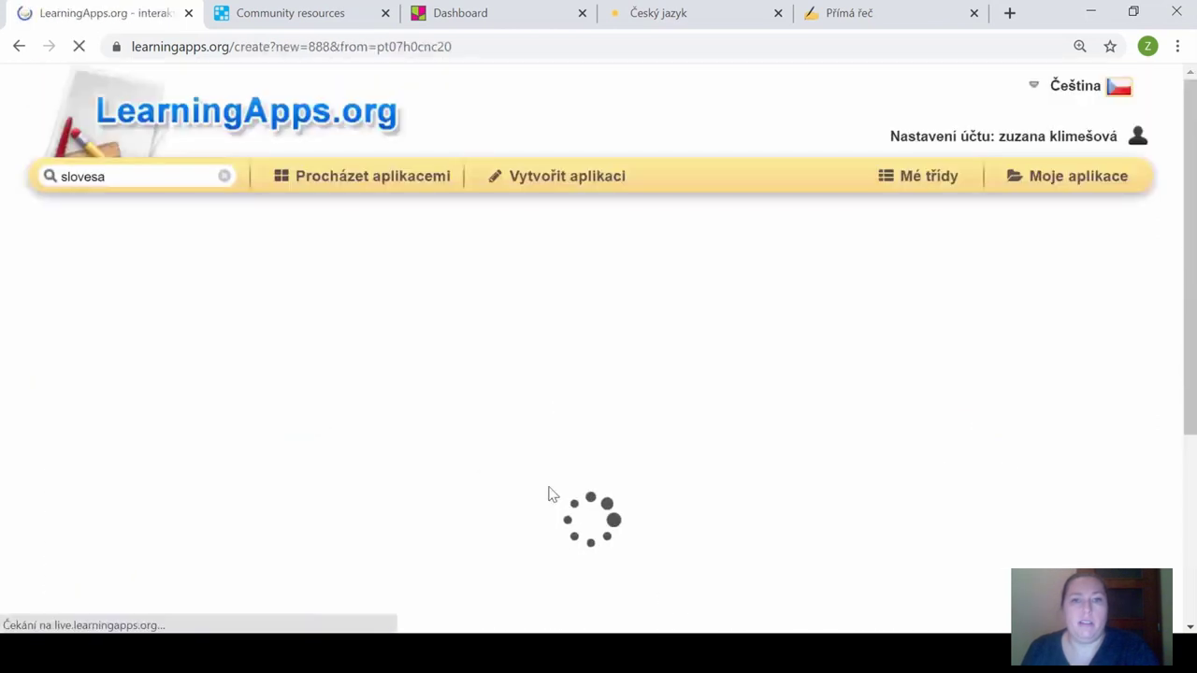
Examine the horse-race editor's title, task description and question sets with their correct answers, wrong answers and hint fields.
scroll(413, 423, "down", 4)
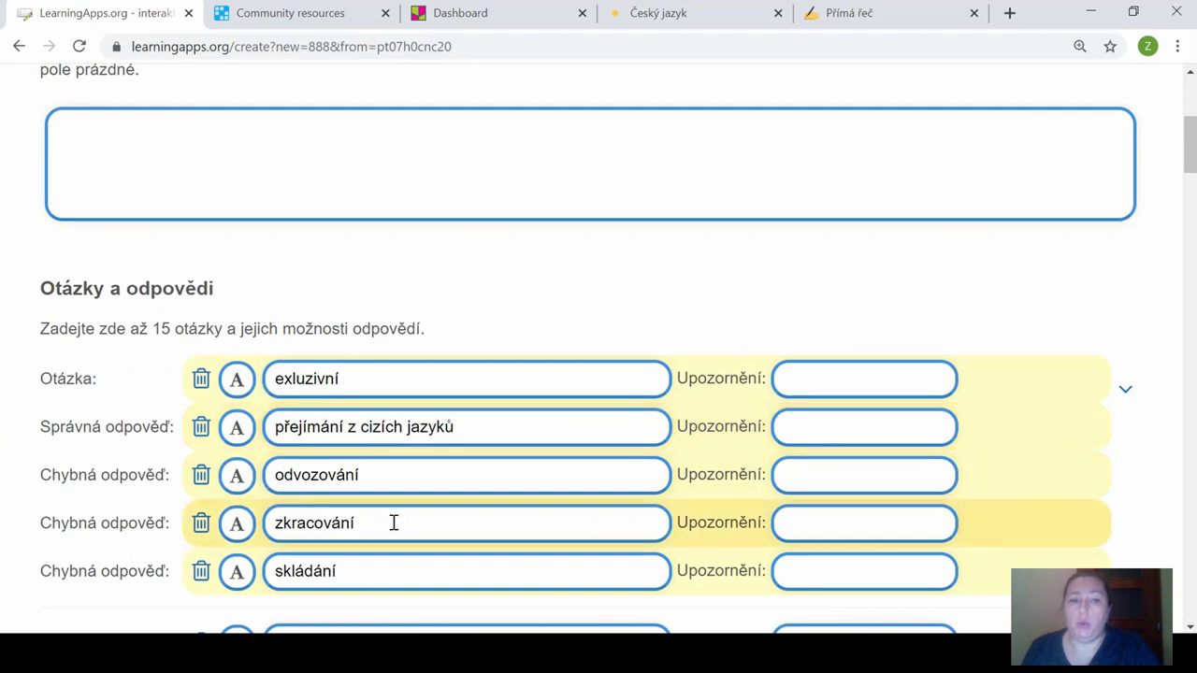
scroll(393, 523, "down", 1)
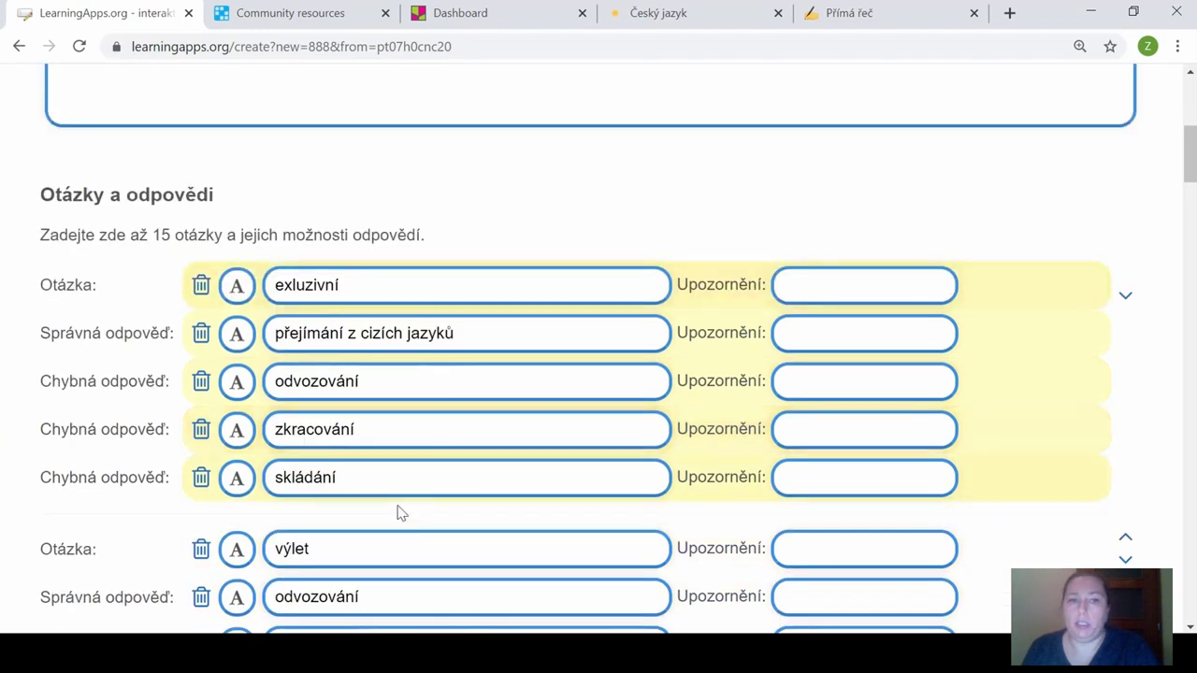
scroll(398, 505, "down", 1)
scroll(398, 513, "down", 2)
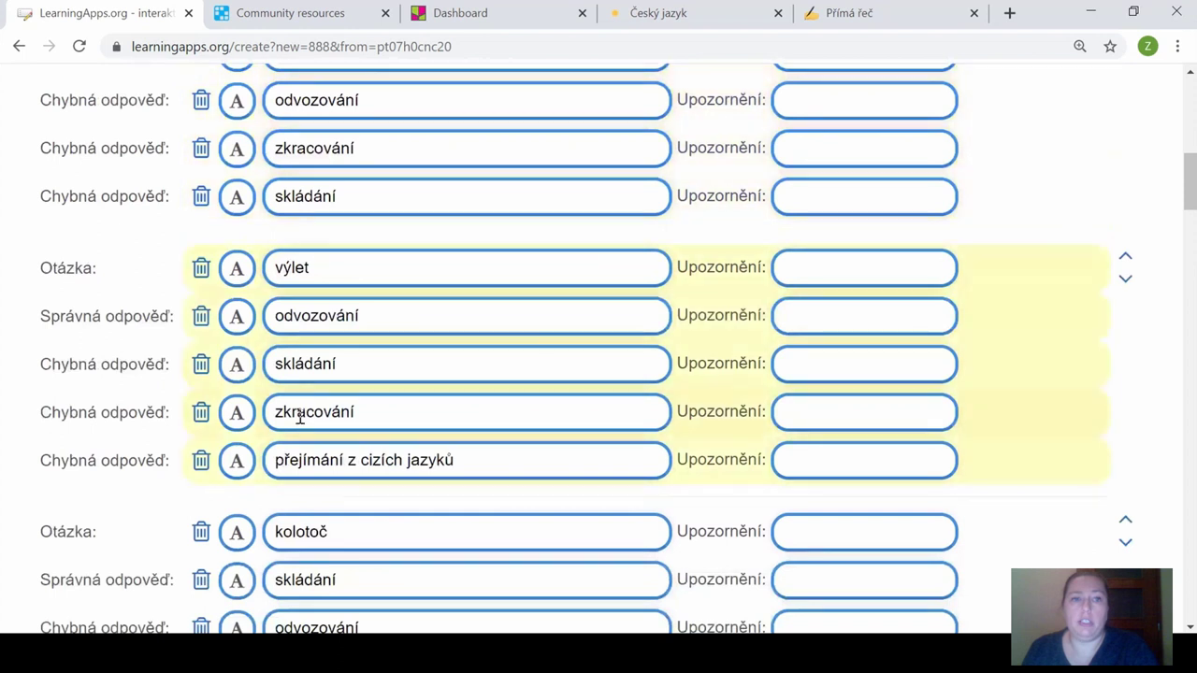
scroll(182, 459, "down", 5)
scroll(181, 459, "down", 6)
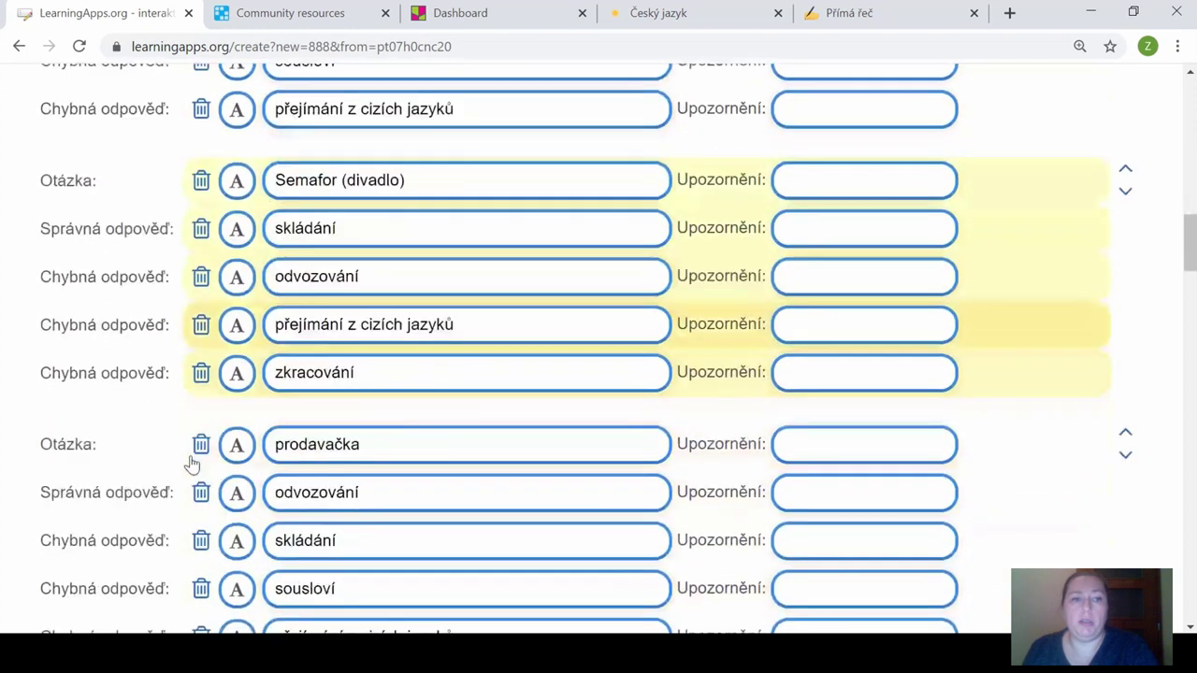
scroll(379, 436, "down", 10)
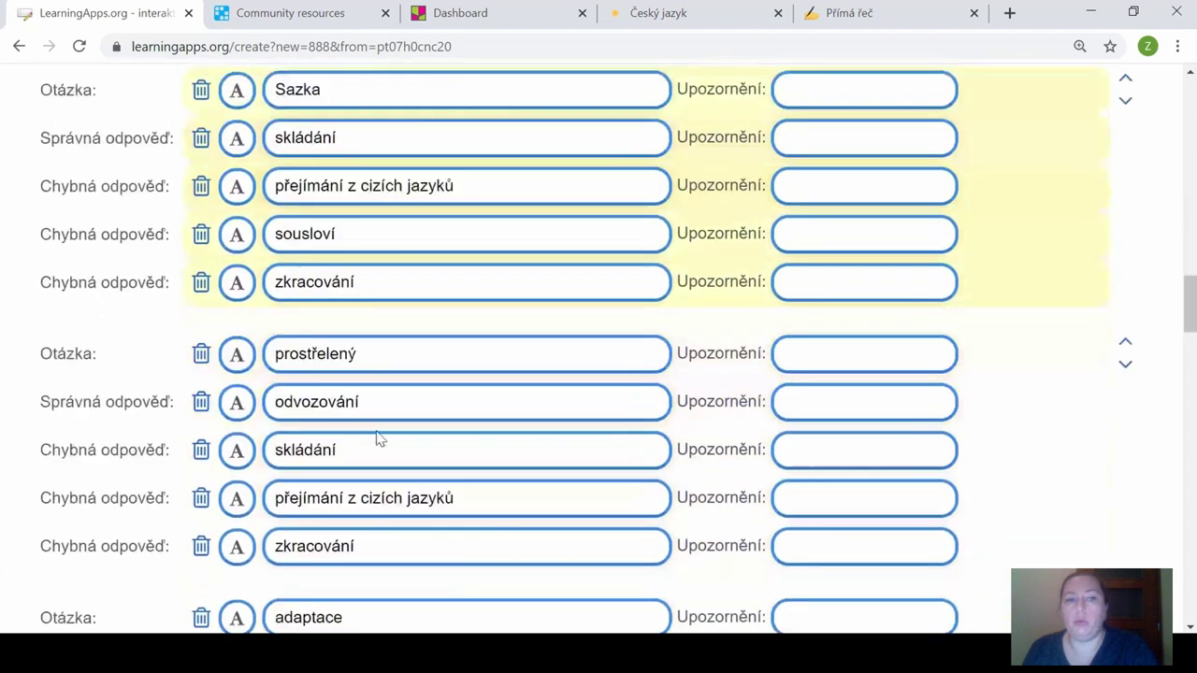
scroll(372, 433, "down", 15)
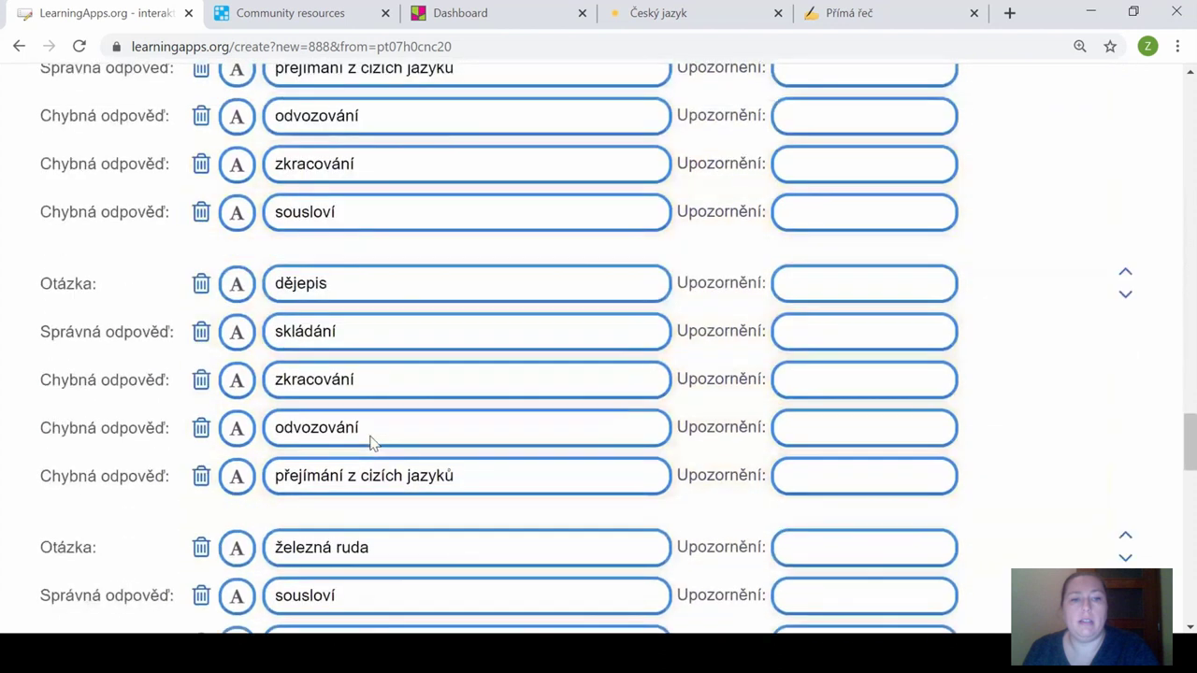
scroll(370, 432, "up", 12)
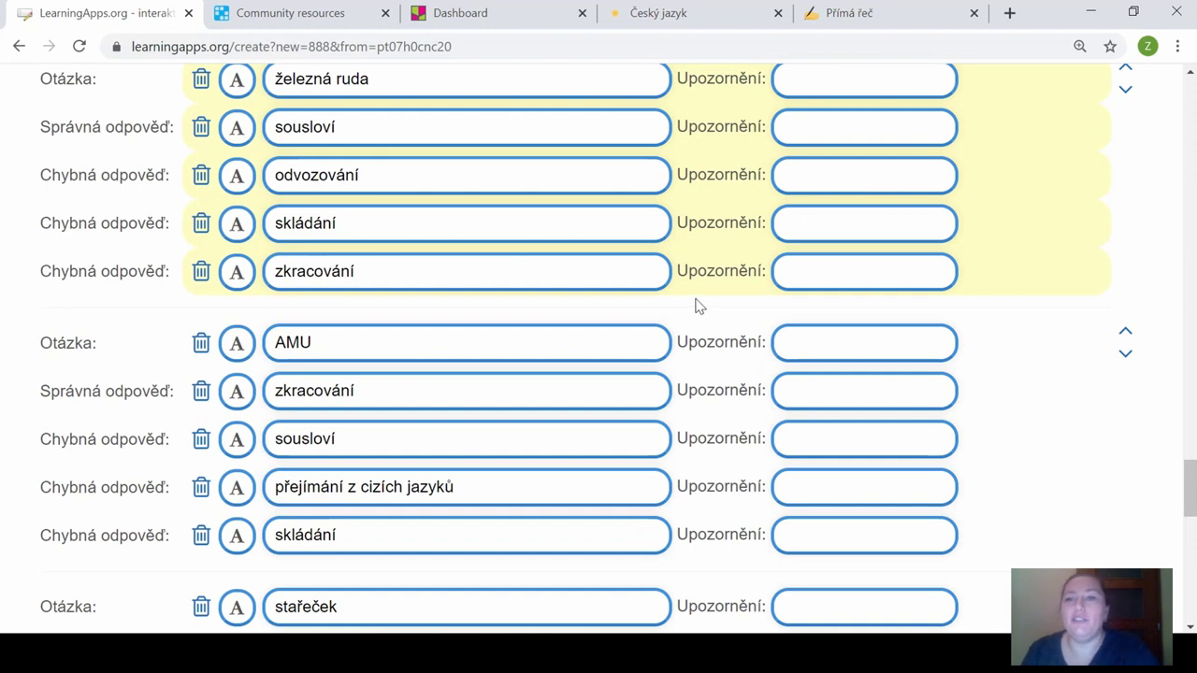
scroll(1160, 296, "up", 1)
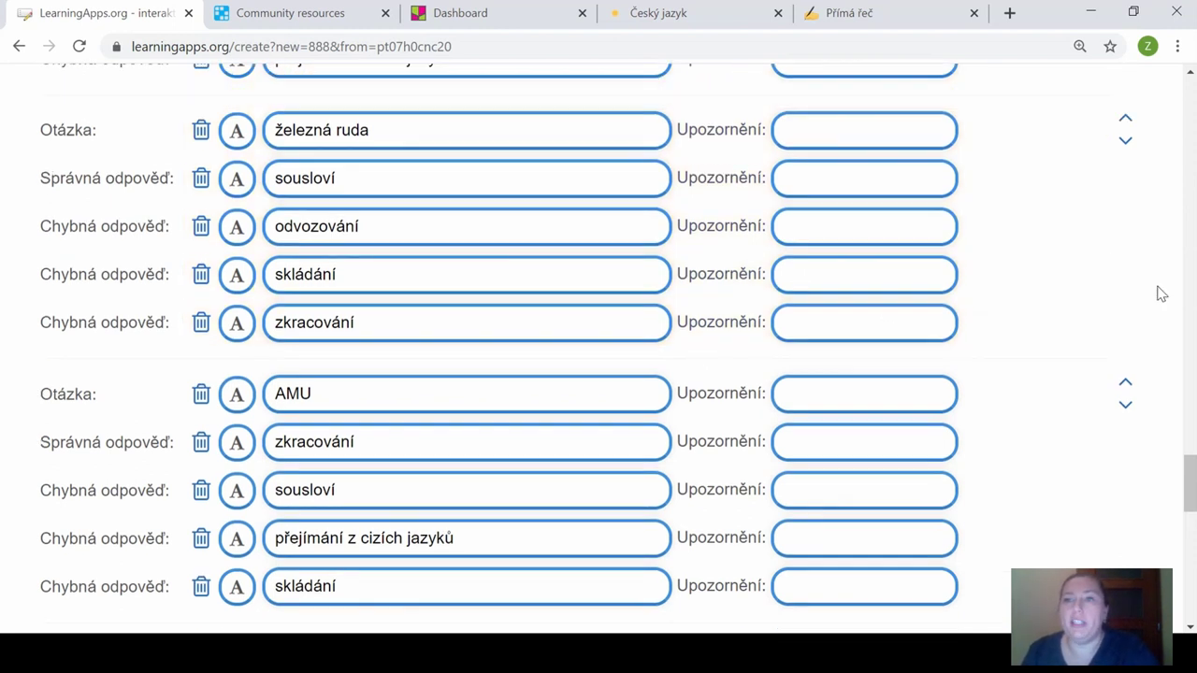
scroll(1157, 293, "up", 4)
scroll(1154, 300, "up", 5)
scroll(1150, 306, "up", 10)
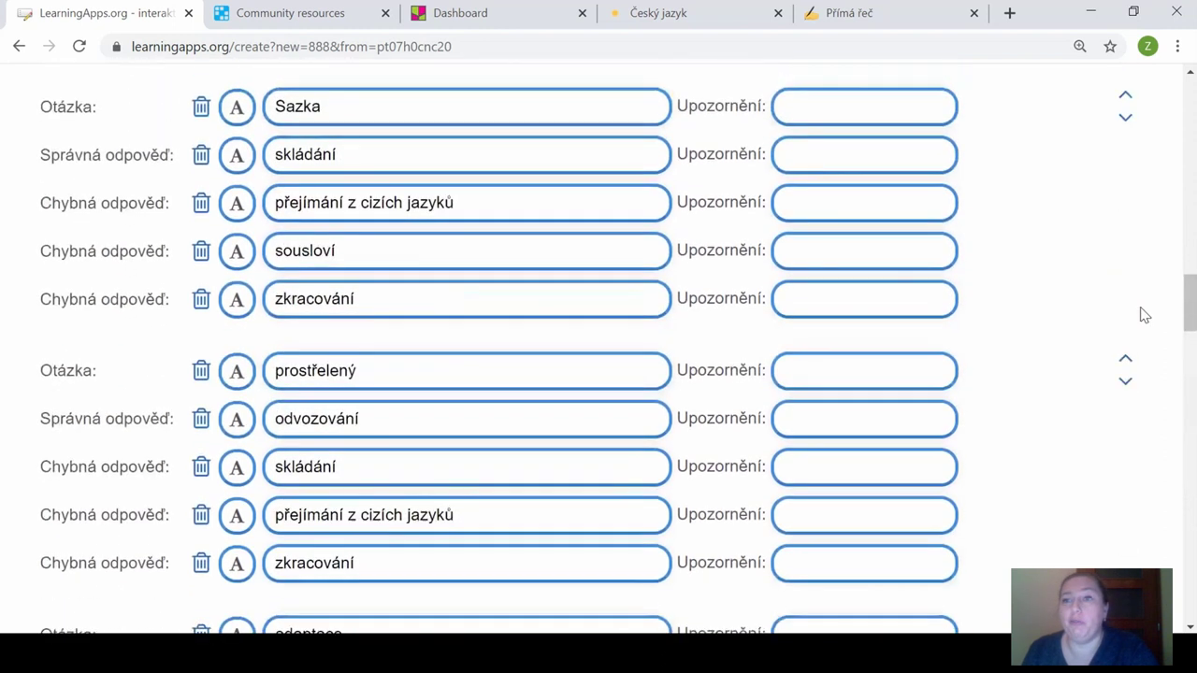
scroll(1146, 312, "up", 15)
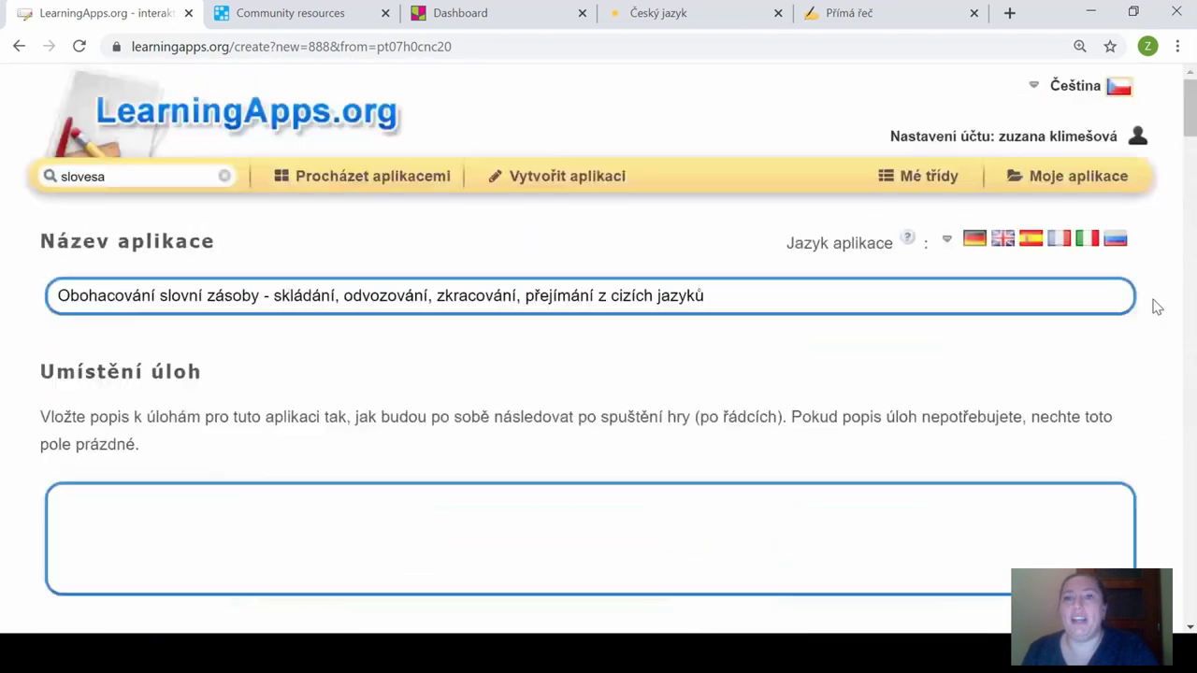
Find "druhy zájm" among the account's own apps and open the millionaire-style exercise Druhy zájmen.
left_click(1096, 179)
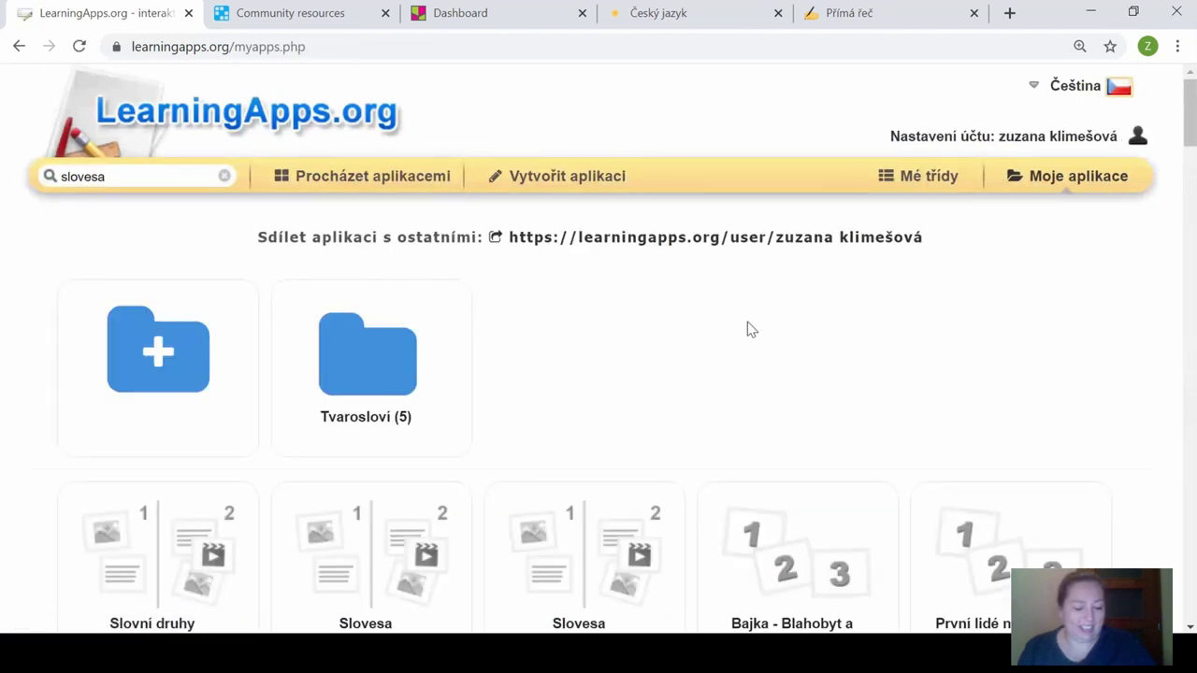
key("ctrl+f")
type("druhy")
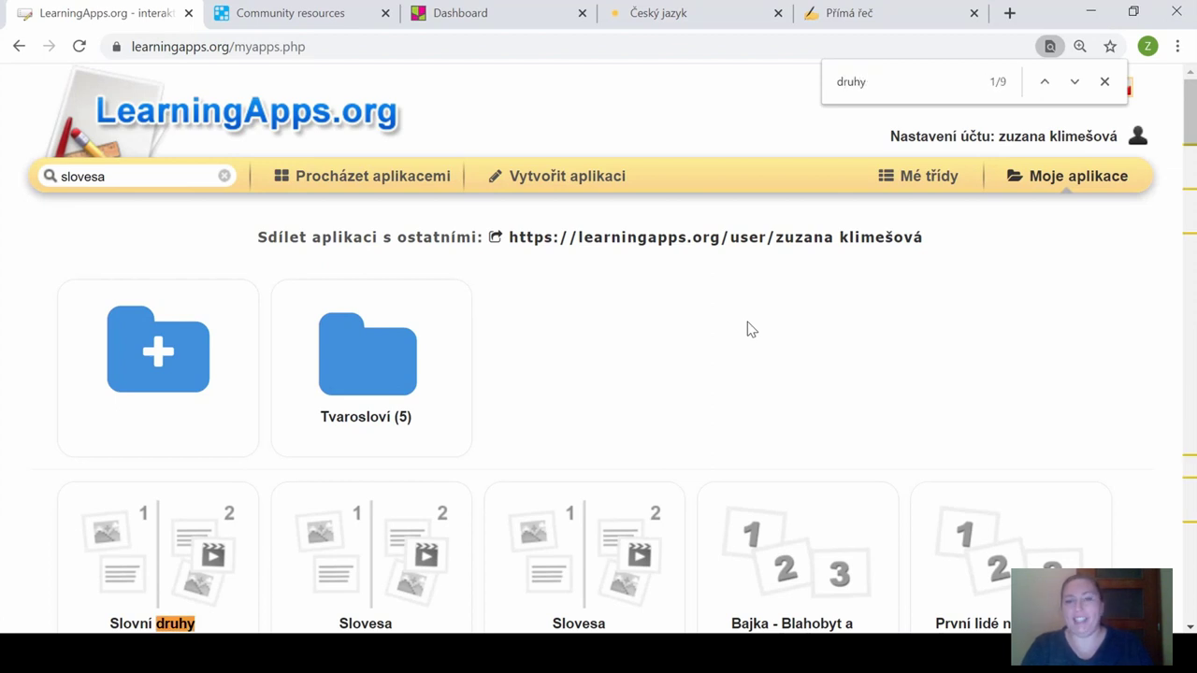
key("Return")
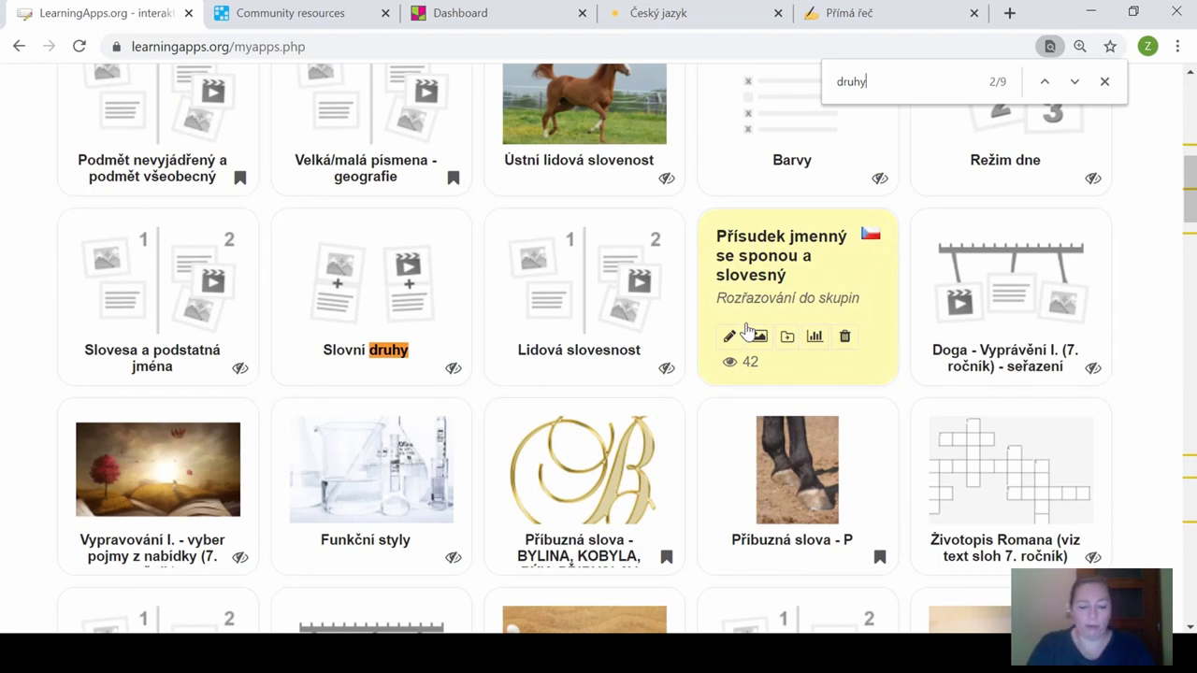
type("zájm")
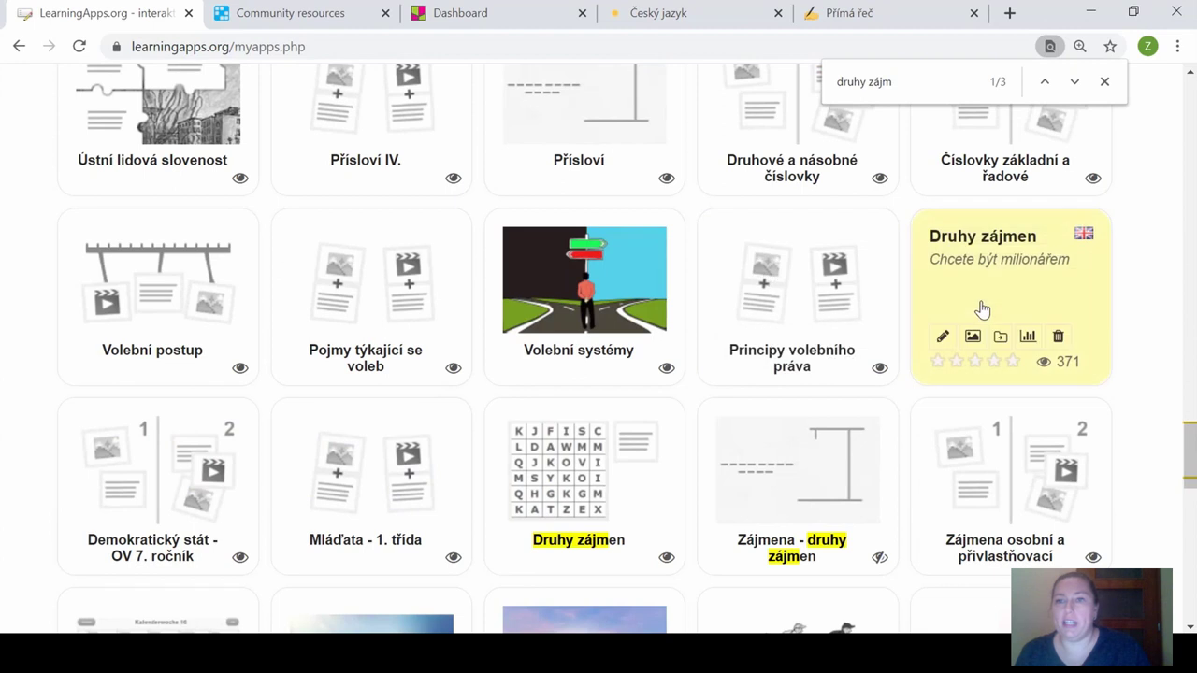
left_click(1009, 311)
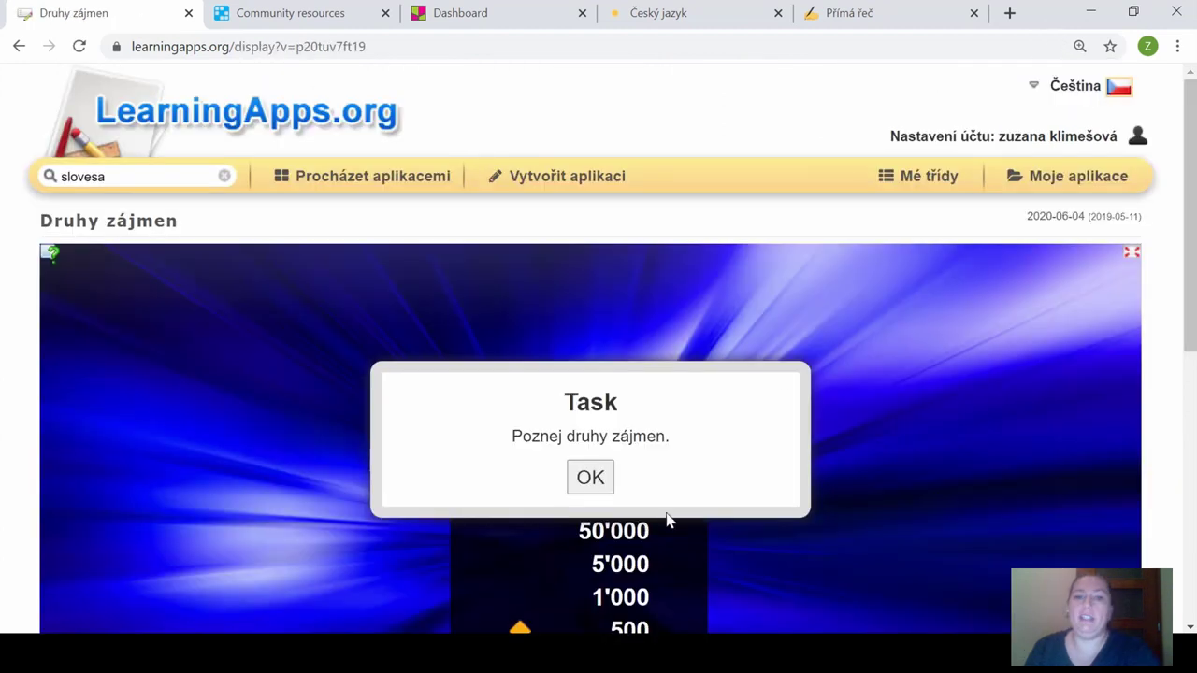
Start the Druhy zájmen quiz, answer the opening questions beginning with vaše, and choose záporné for svůj.
left_click(583, 482)
scroll(855, 503, "down", 1)
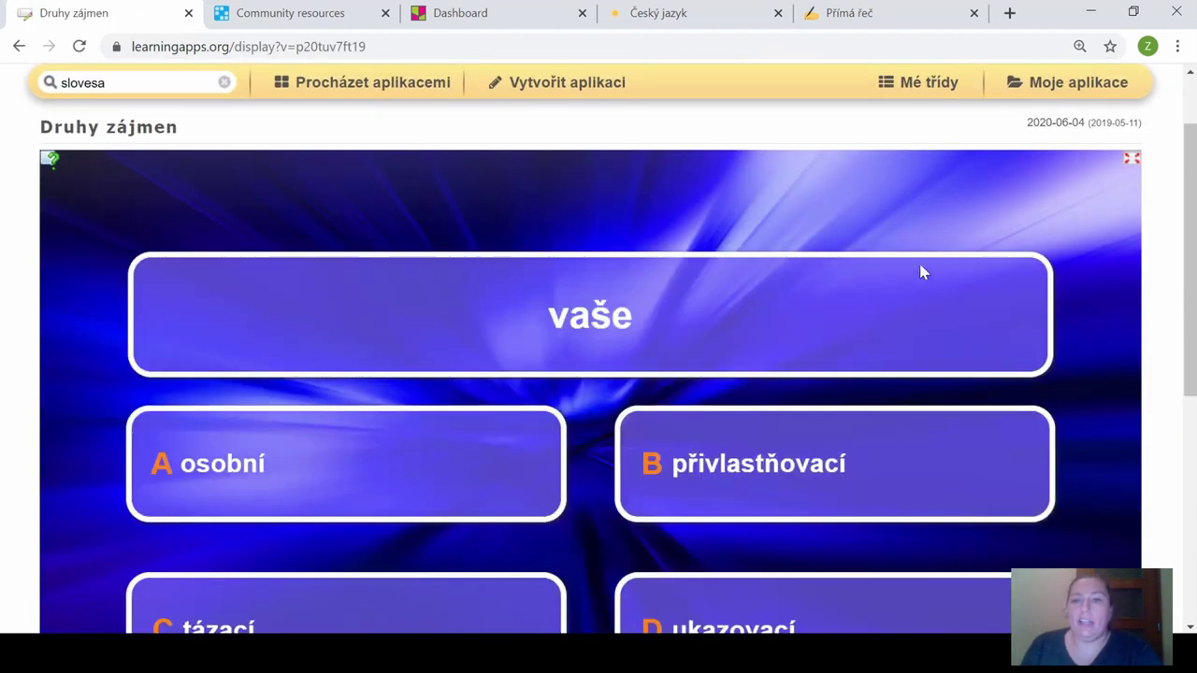
scroll(1100, 393, "down", 1)
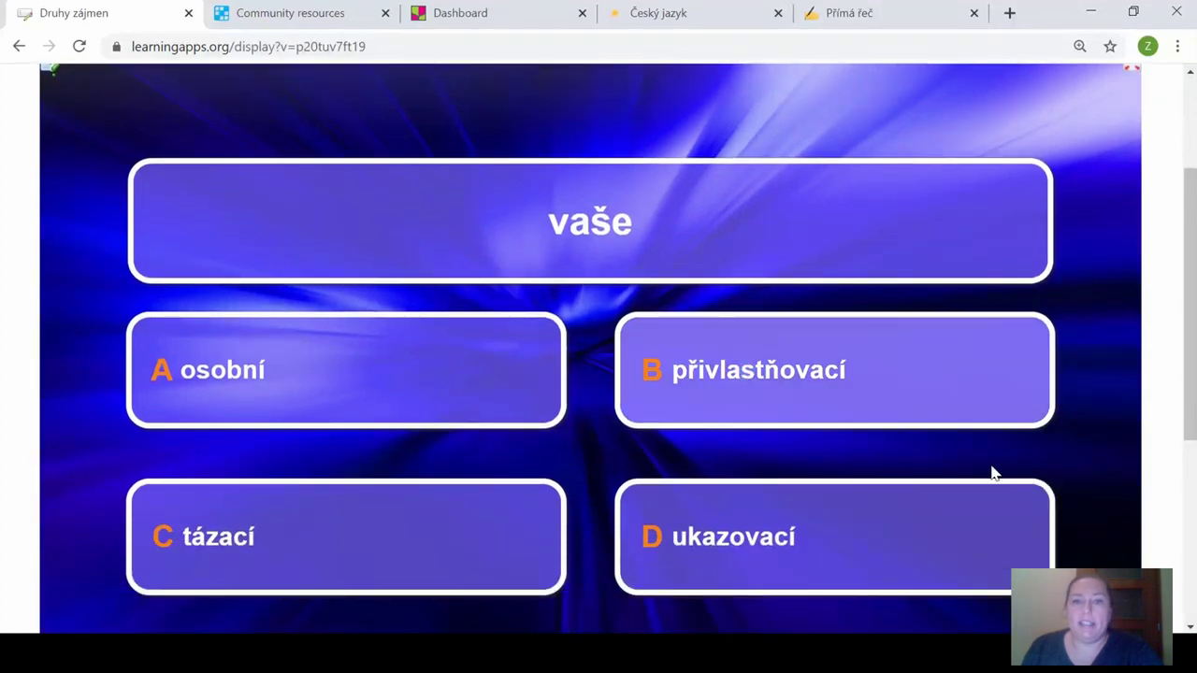
left_click(735, 522)
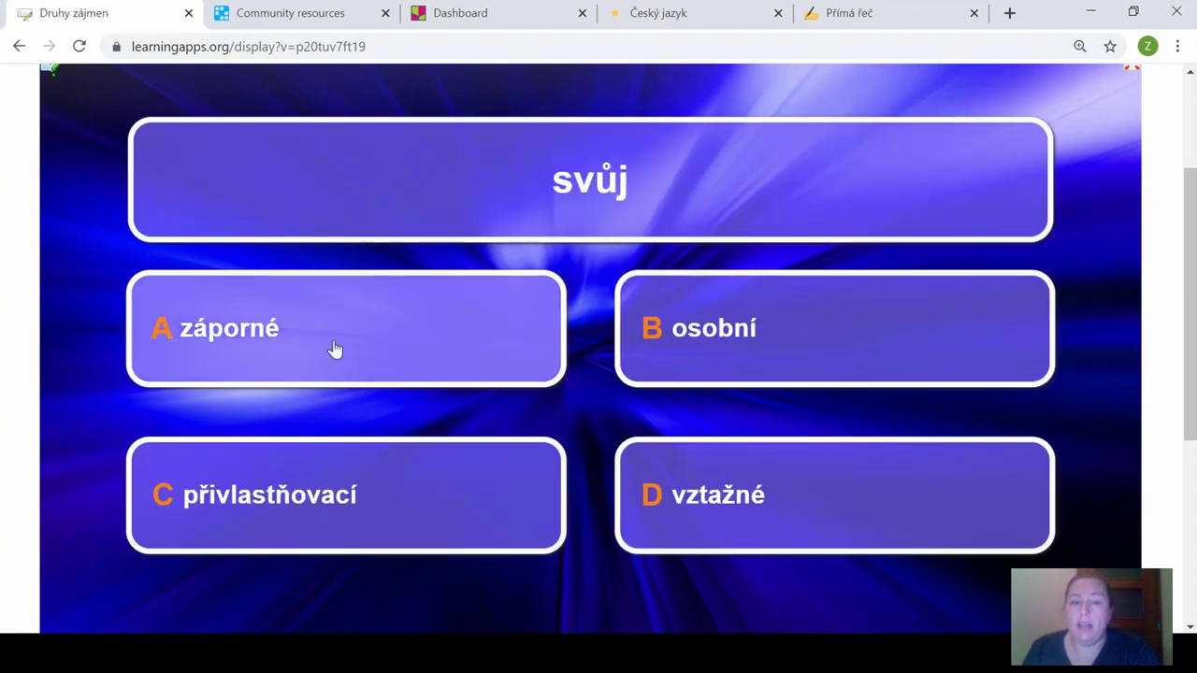
left_click(341, 360)
Start a similar app based on Druhy zájmen and examine the editor's task description and its question sets grouped by difficulty from 500 to 50'000.
scroll(522, 561, "down", 3)
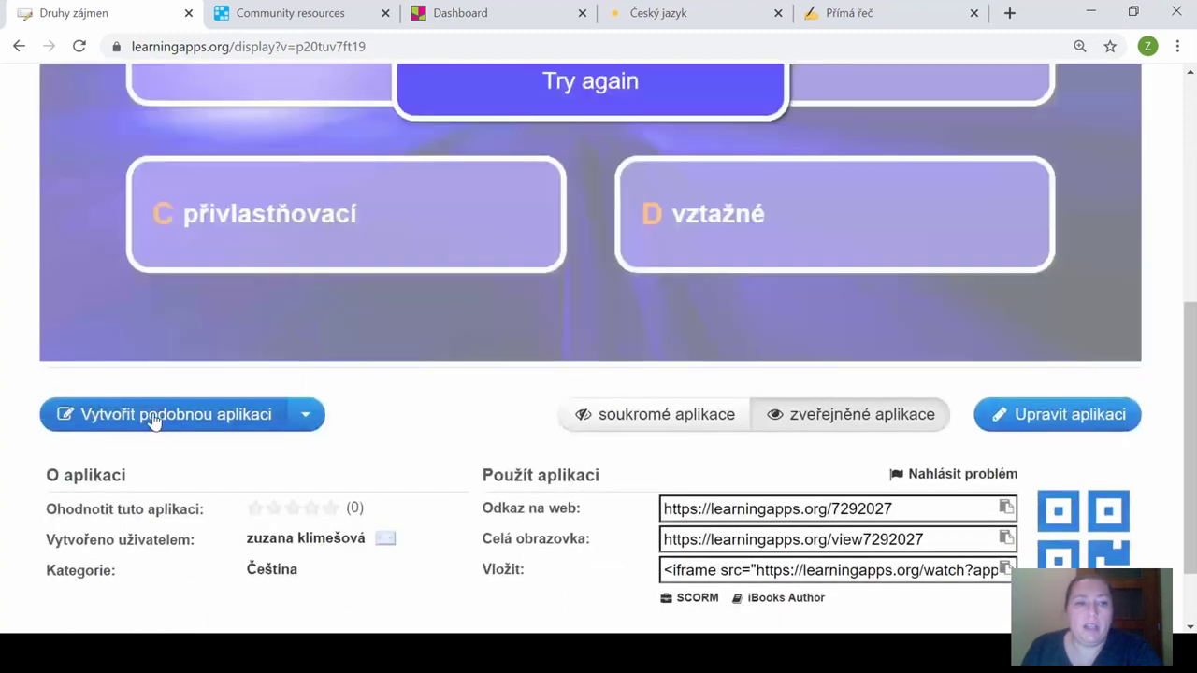
left_click(155, 417)
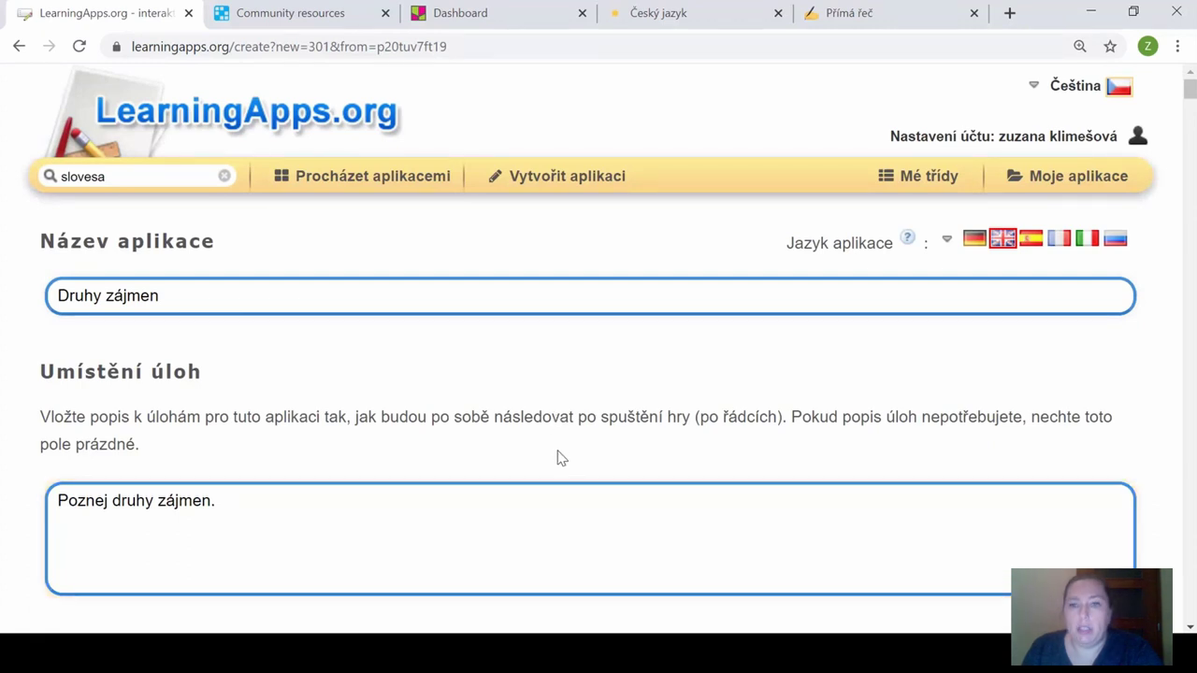
scroll(561, 459, "down", 1)
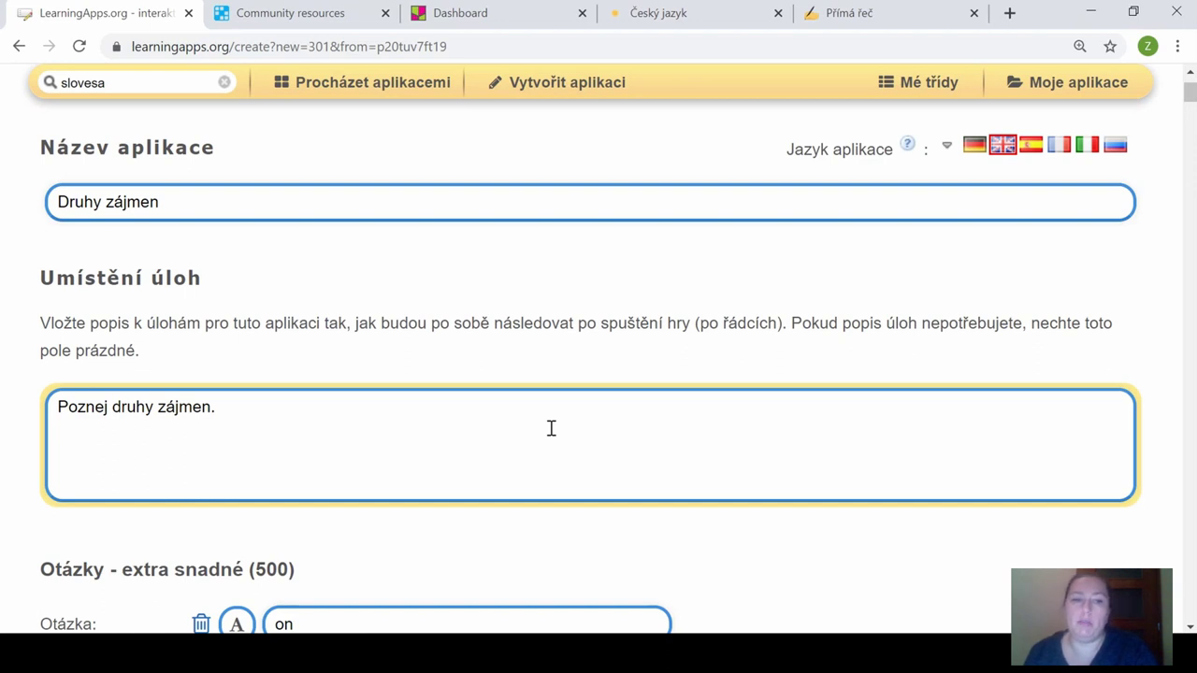
scroll(668, 486, "down", 1)
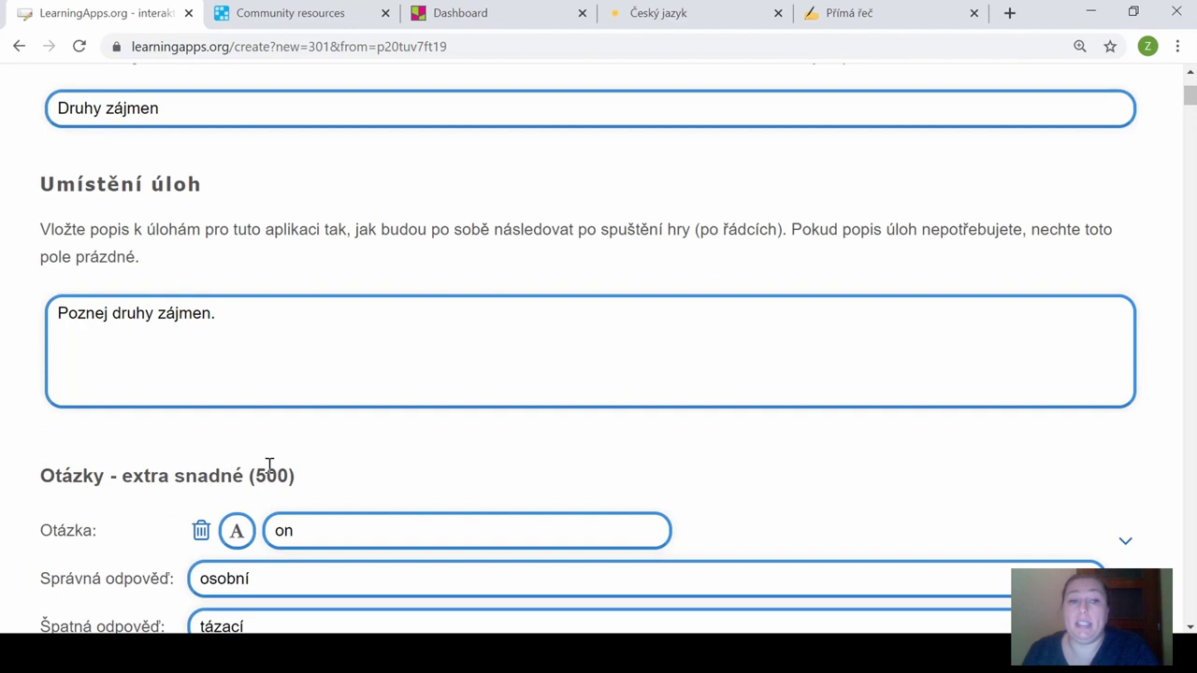
scroll(440, 481, "down", 1)
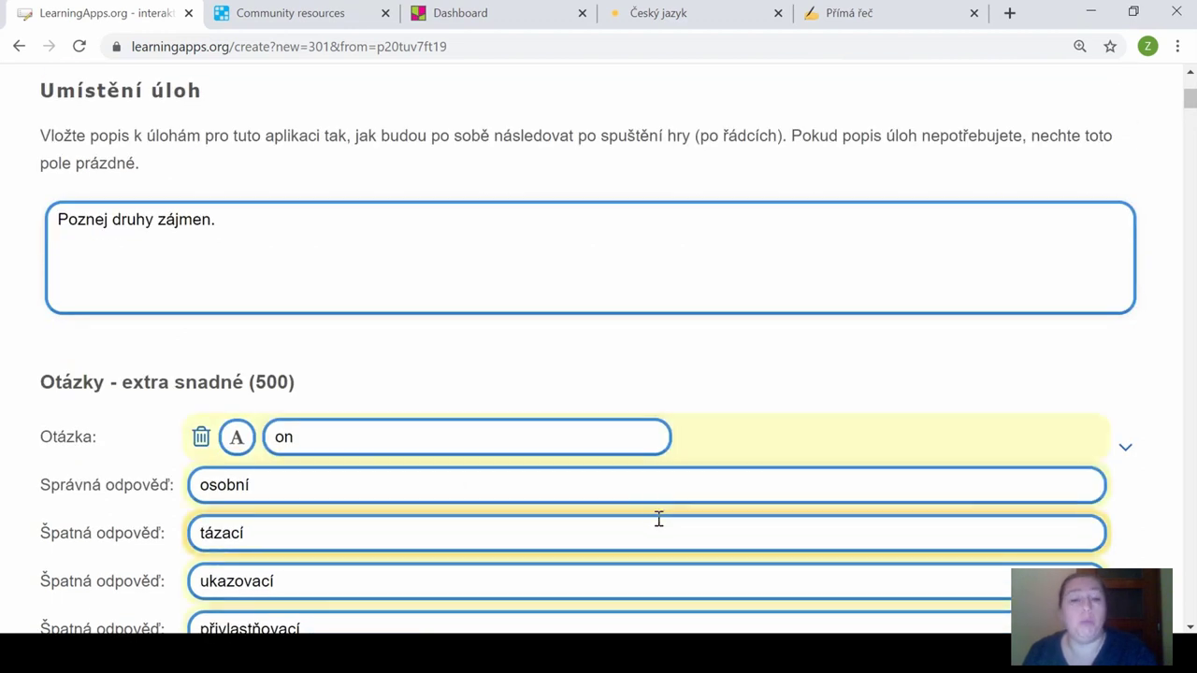
scroll(658, 520, "down", 3)
scroll(662, 510, "down", 3)
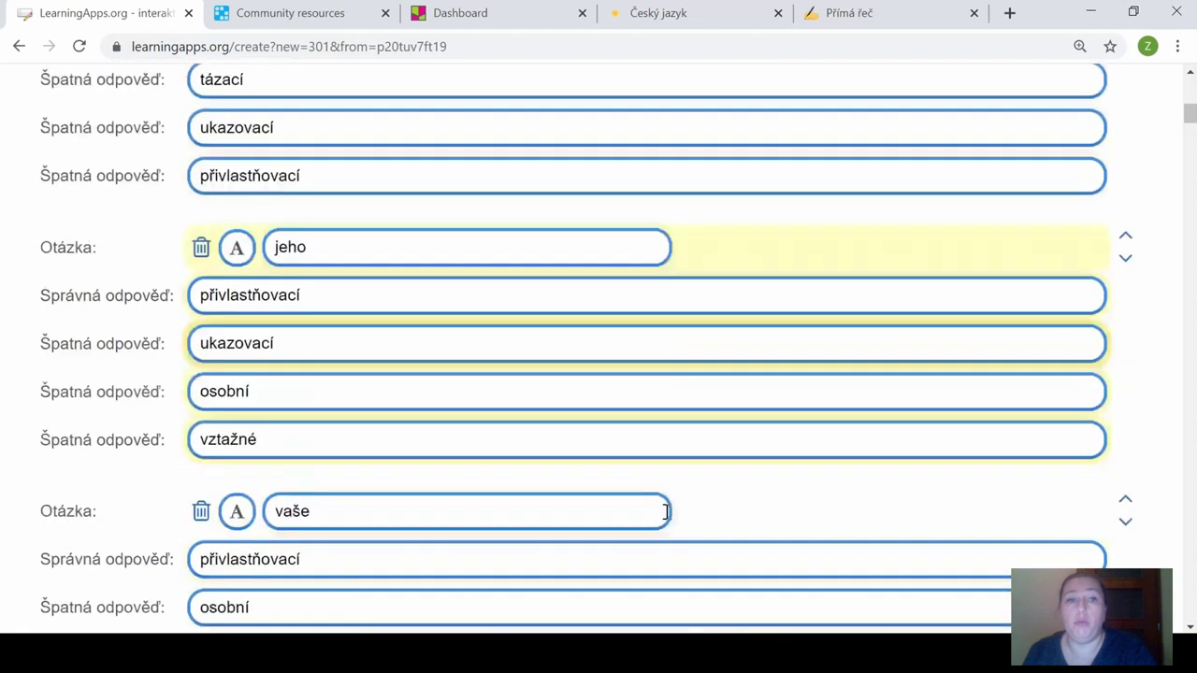
scroll(667, 511, "down", 17)
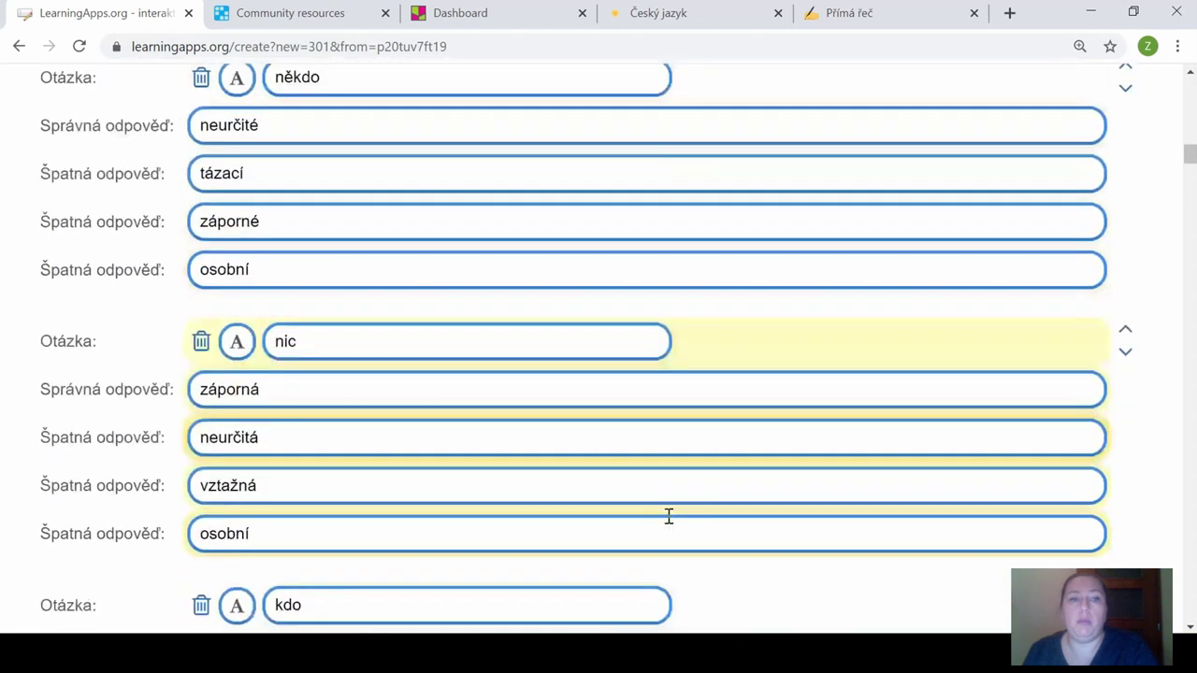
scroll(666, 526, "down", 7)
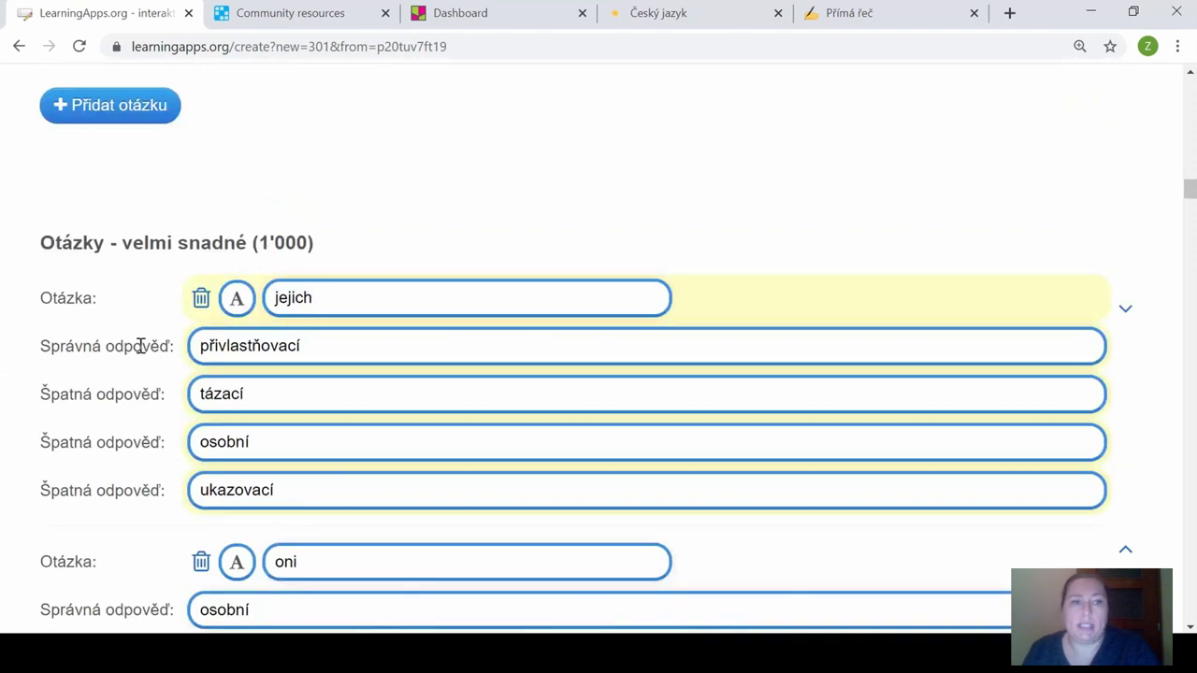
scroll(401, 473, "down", 6)
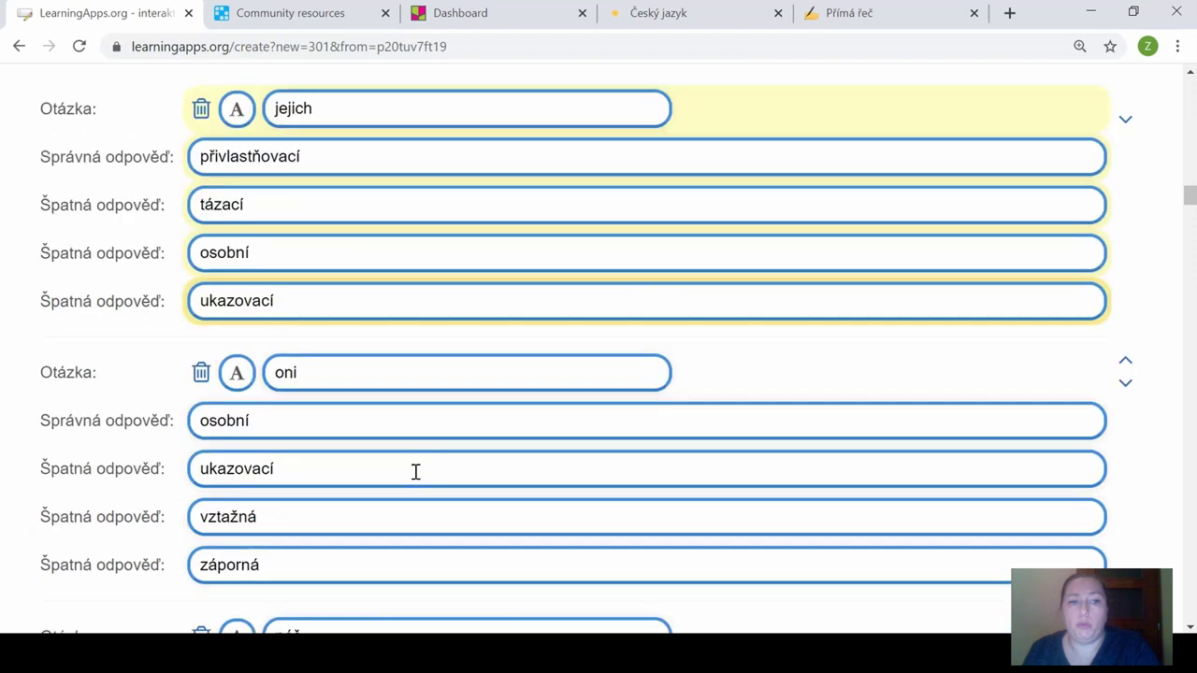
scroll(416, 471, "down", 20)
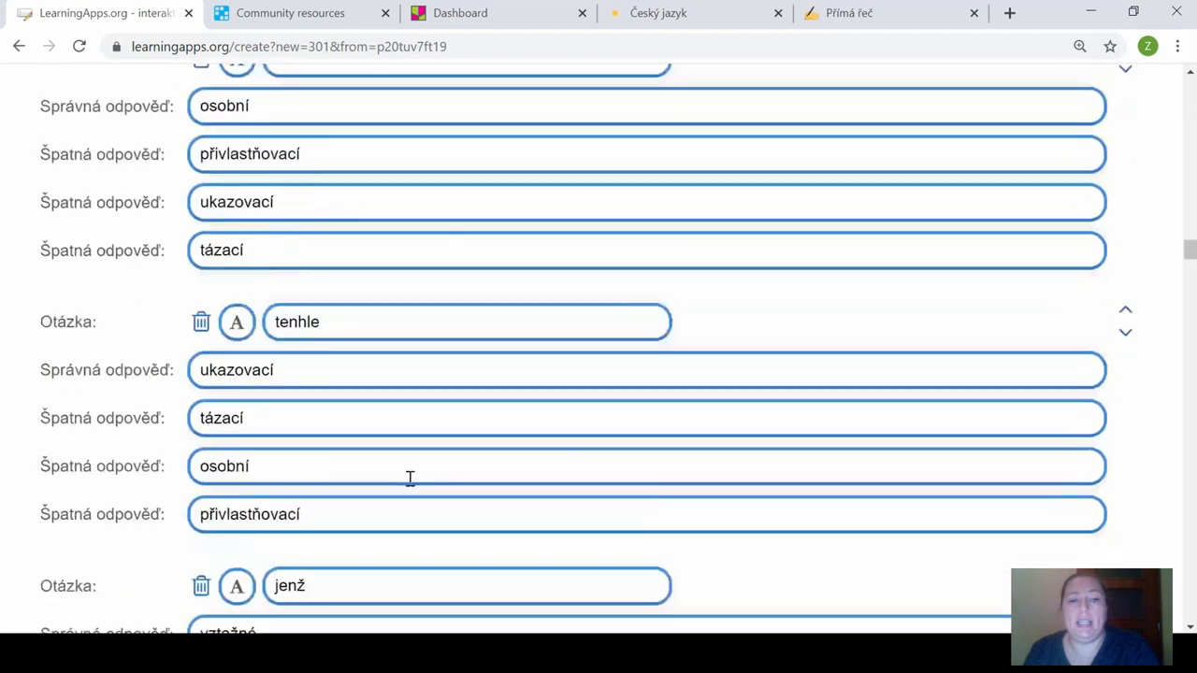
scroll(468, 515, "down", 5)
scroll(516, 465, "down", 6)
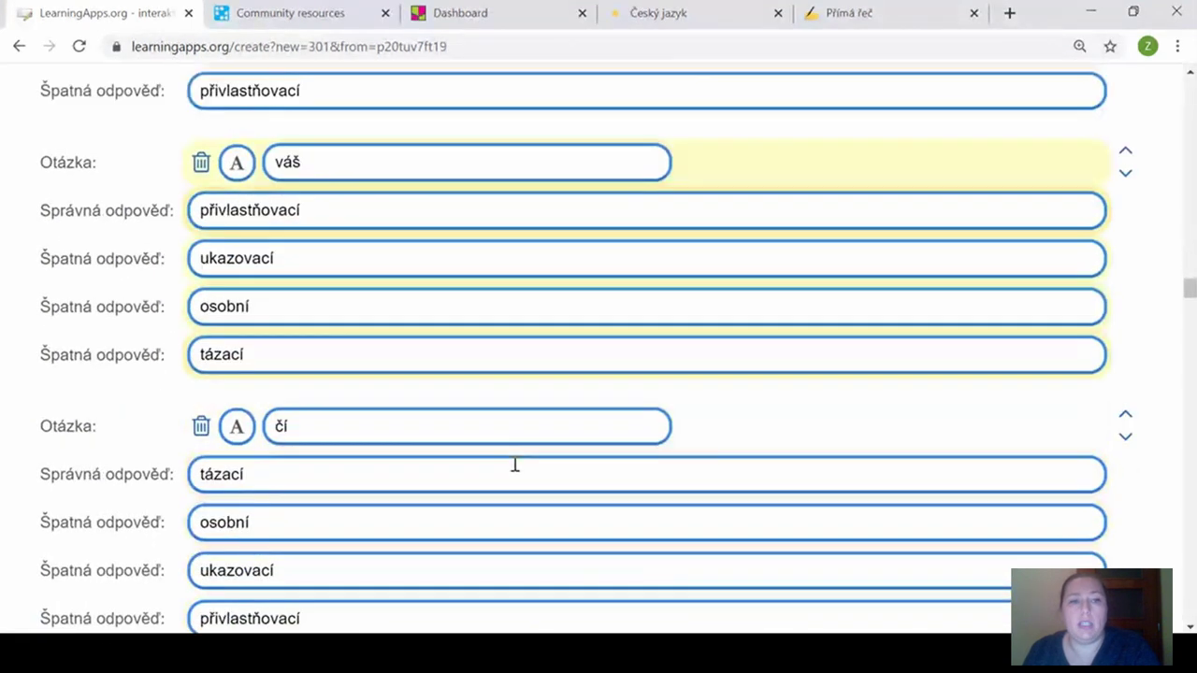
scroll(513, 469, "down", 15)
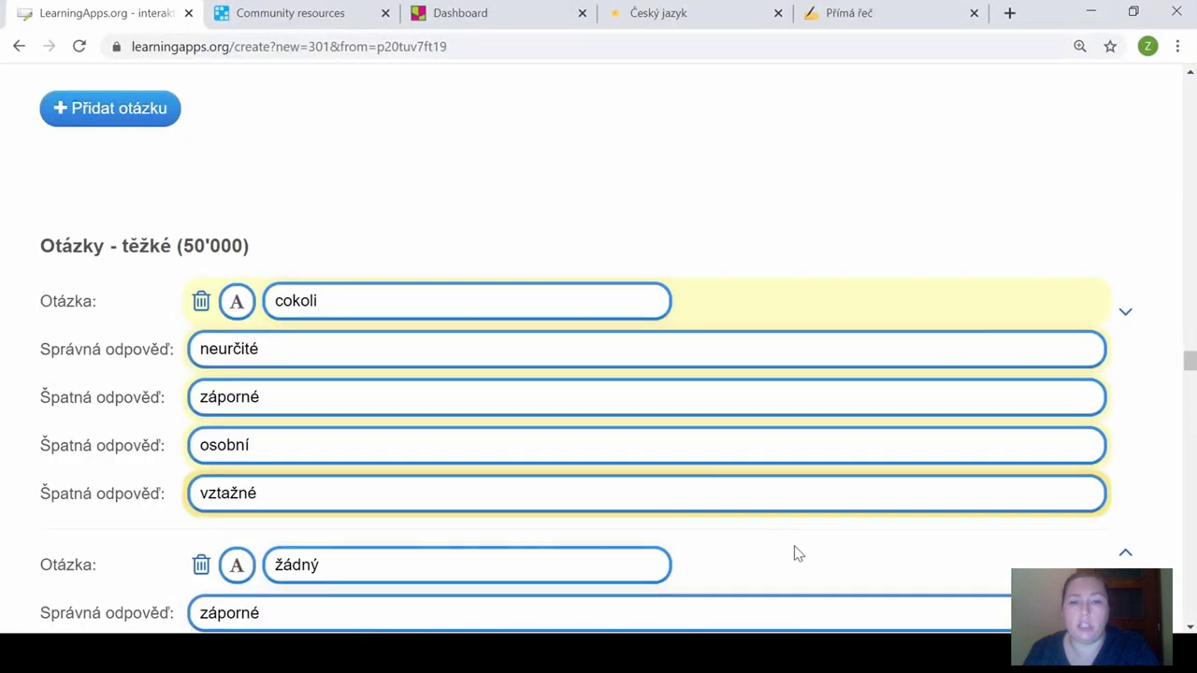
scroll(796, 554, "down", 1)
scroll(796, 554, "down", 12)
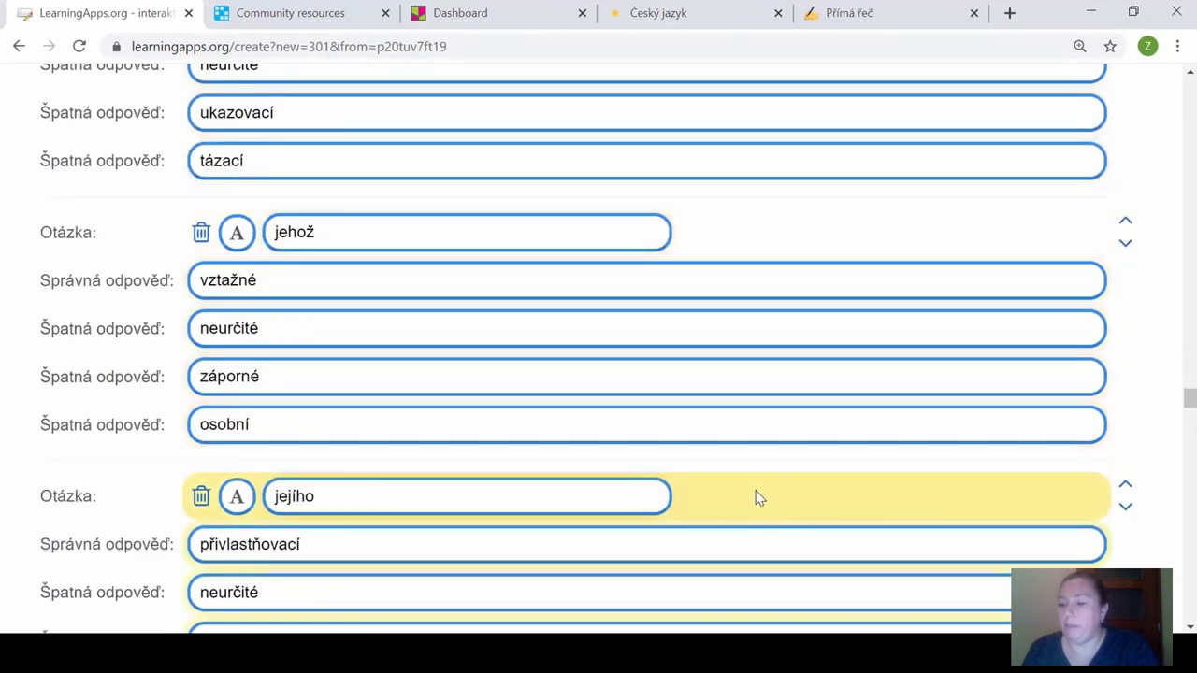
scroll(758, 488, "up", 20)
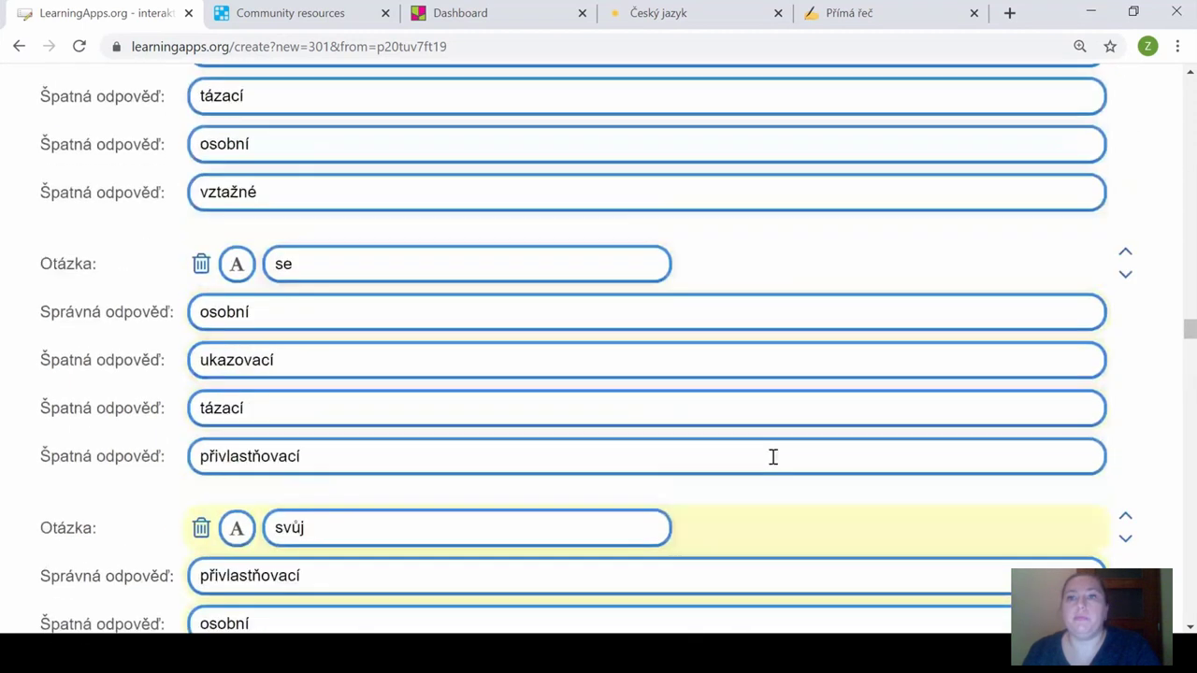
left_click_drag(1188, 320, 1187, 89)
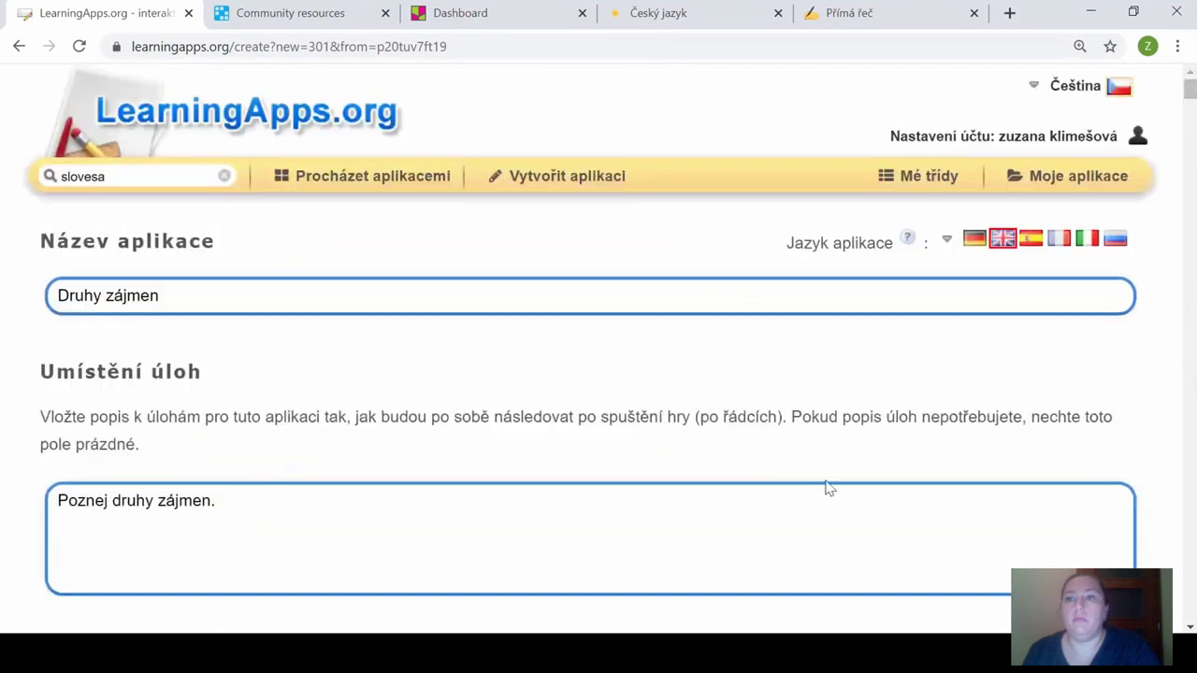
Find "ustní" among the account's own apps and open the puzzle exercise Ústní lidová slovenost.
left_click(1080, 185)
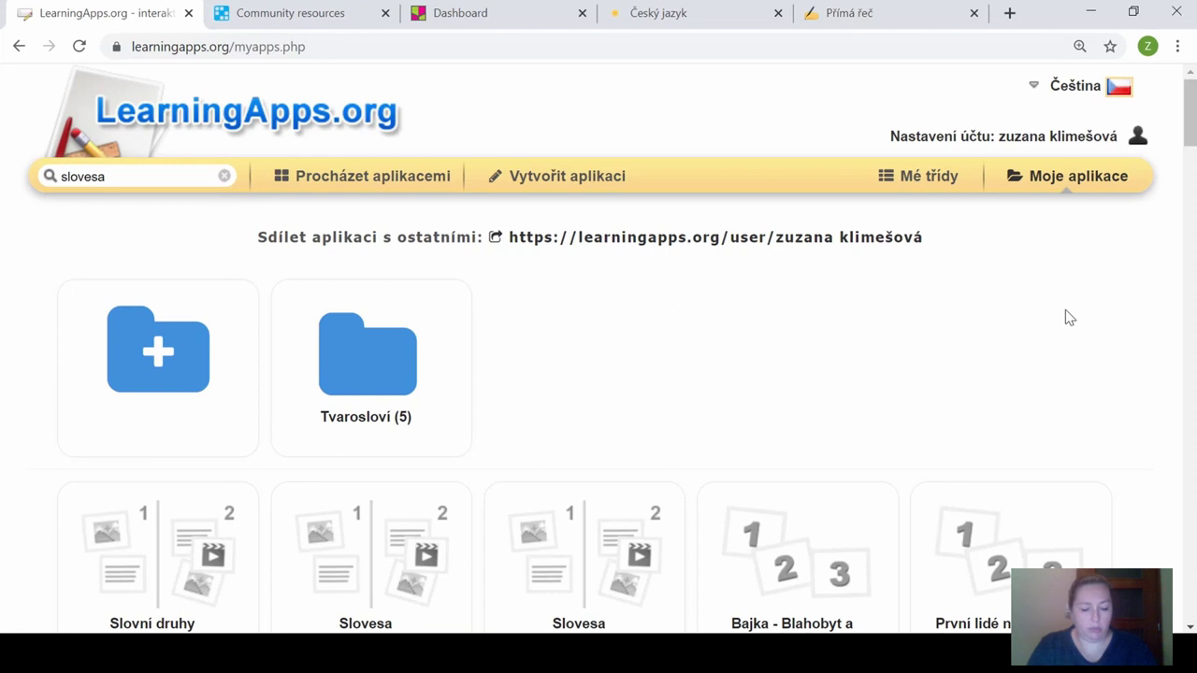
key("ctrl+f")
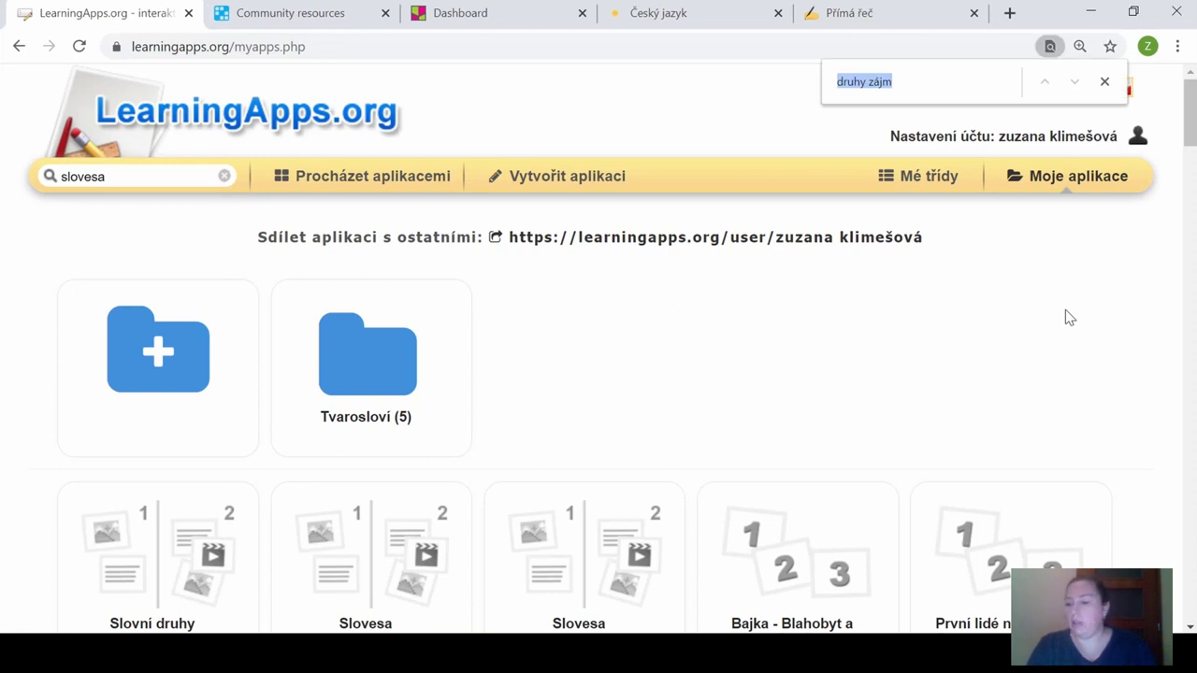
type("ustní")
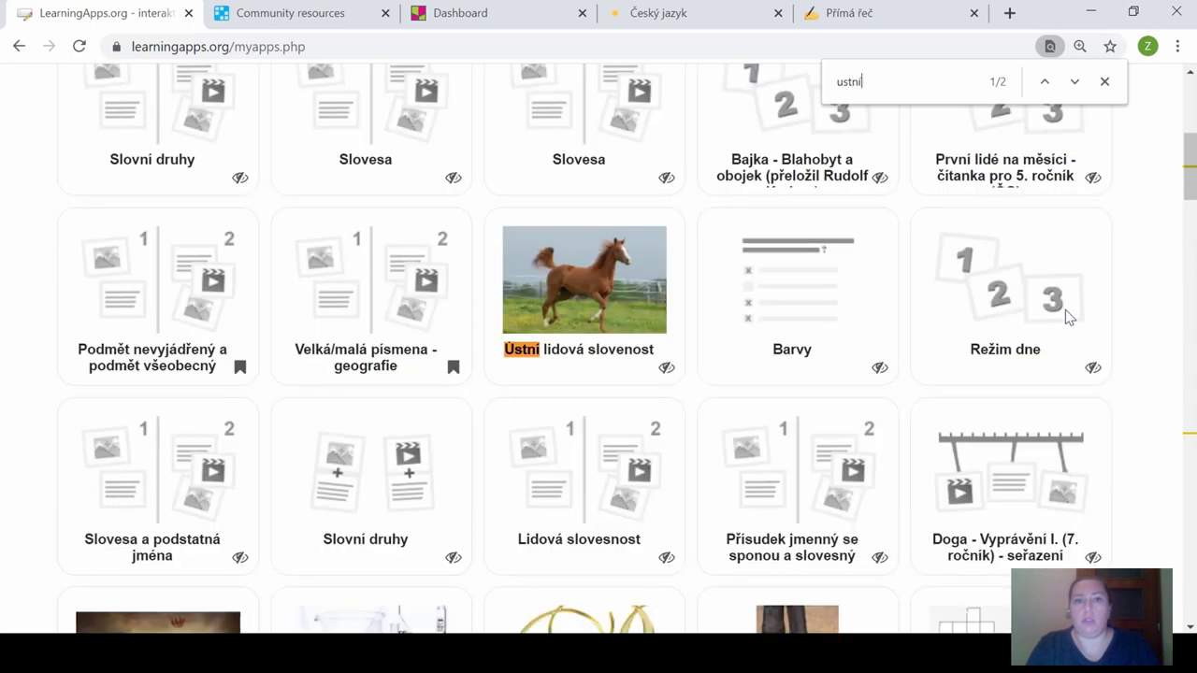
left_click(626, 297)
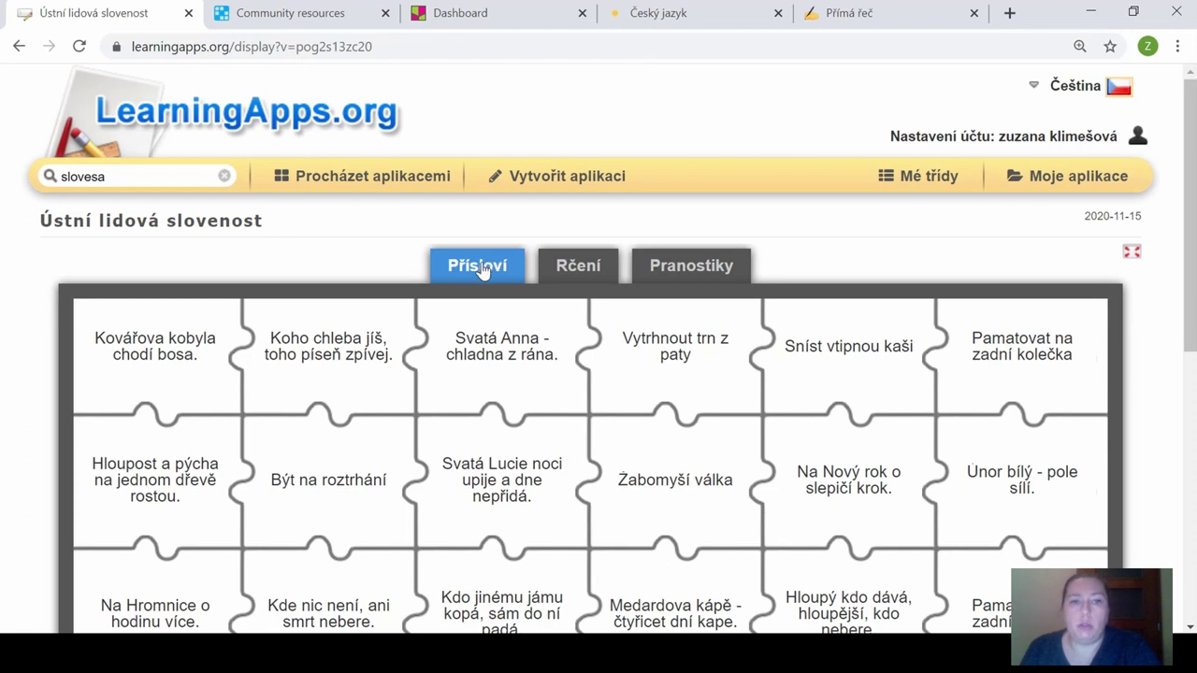
Play the puzzle by uncovering two proverb pieces under Přísloví and the Svatá Lucie, Medardova kápě and Na Nový rok pieces under Pranostiky.
left_click(337, 364)
scroll(458, 432, "down", 2)
left_click(451, 438)
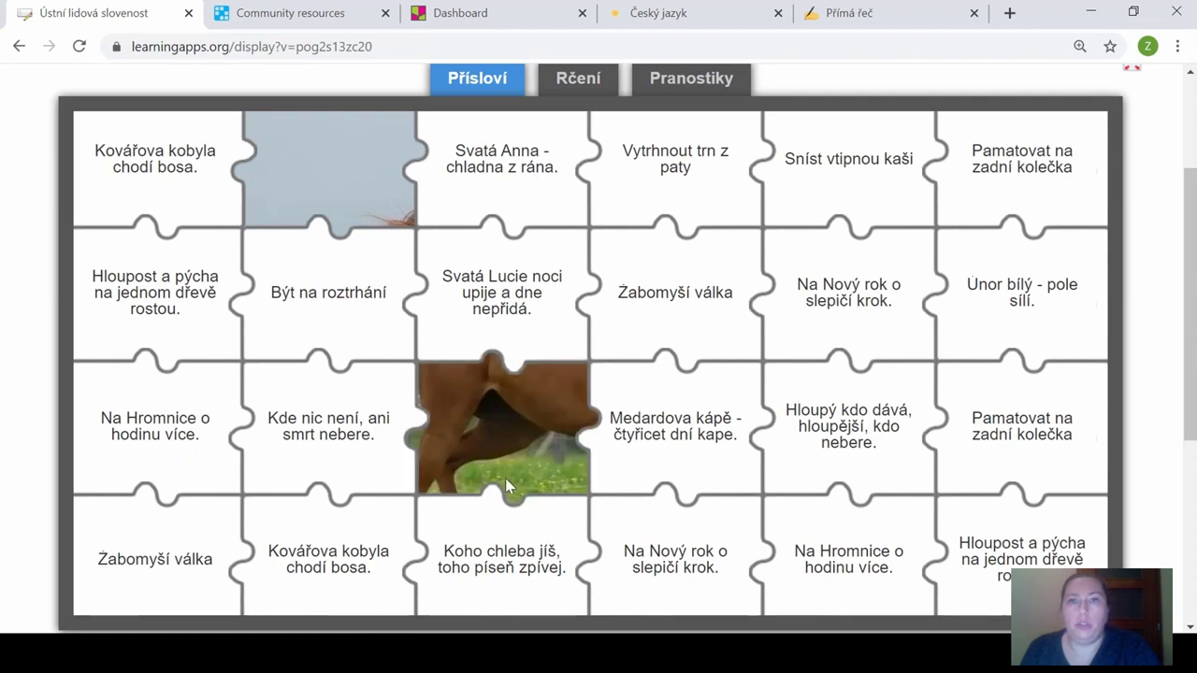
left_click(662, 86)
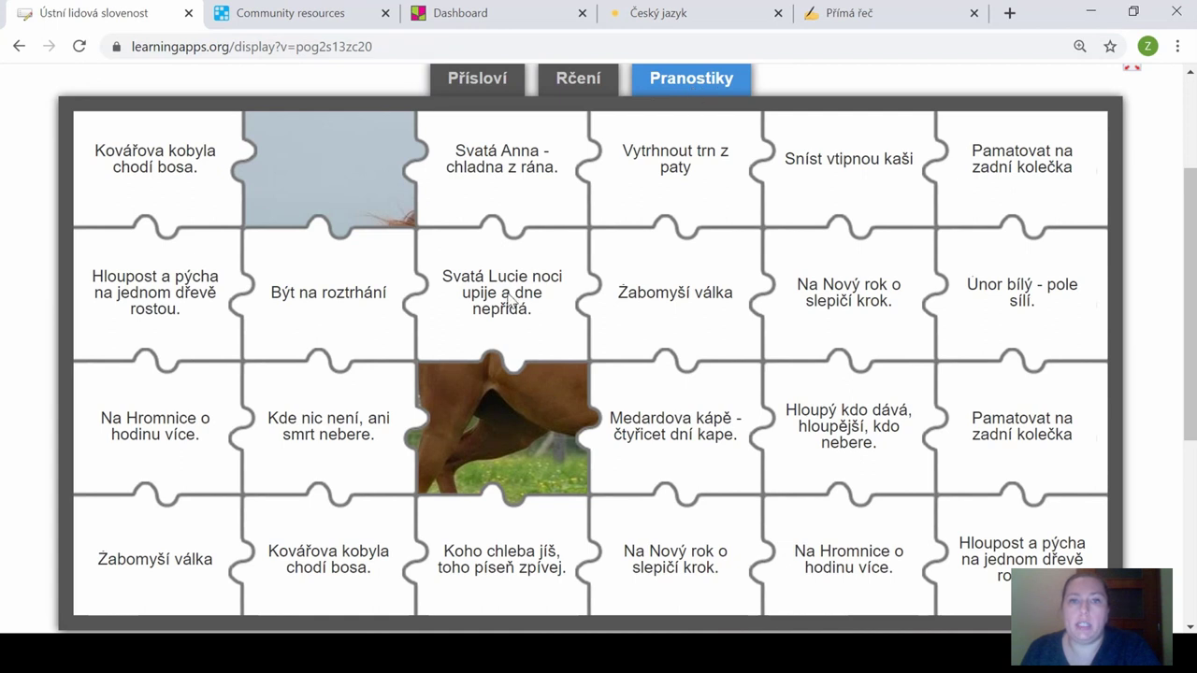
left_click(514, 299)
left_click(671, 438)
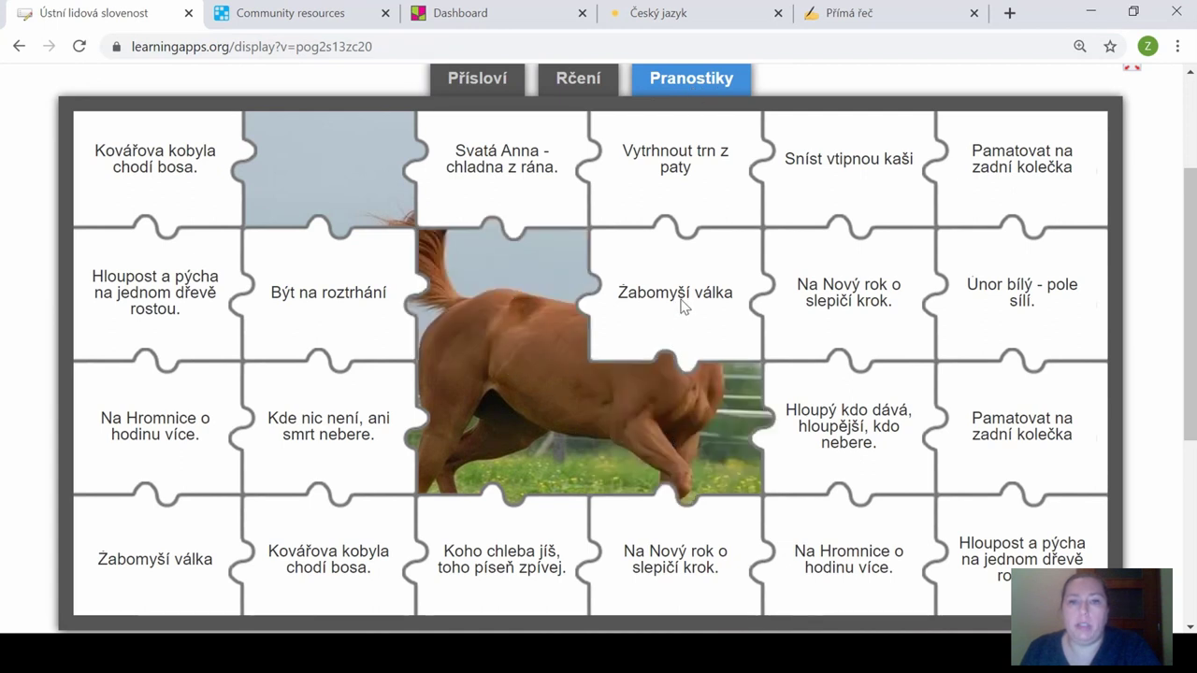
left_click(871, 305)
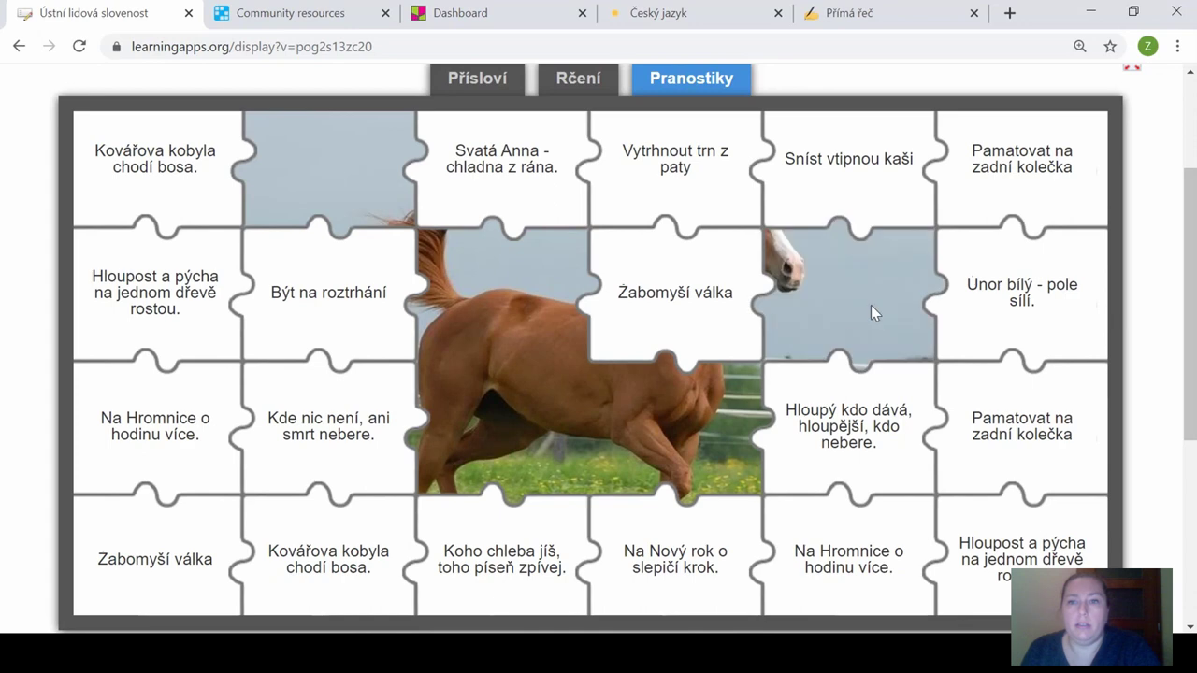
Start a similar app based on Ústní lidová slovenost and view the image source options for the puzzle's hidden background.
scroll(154, 539, "down", 1)
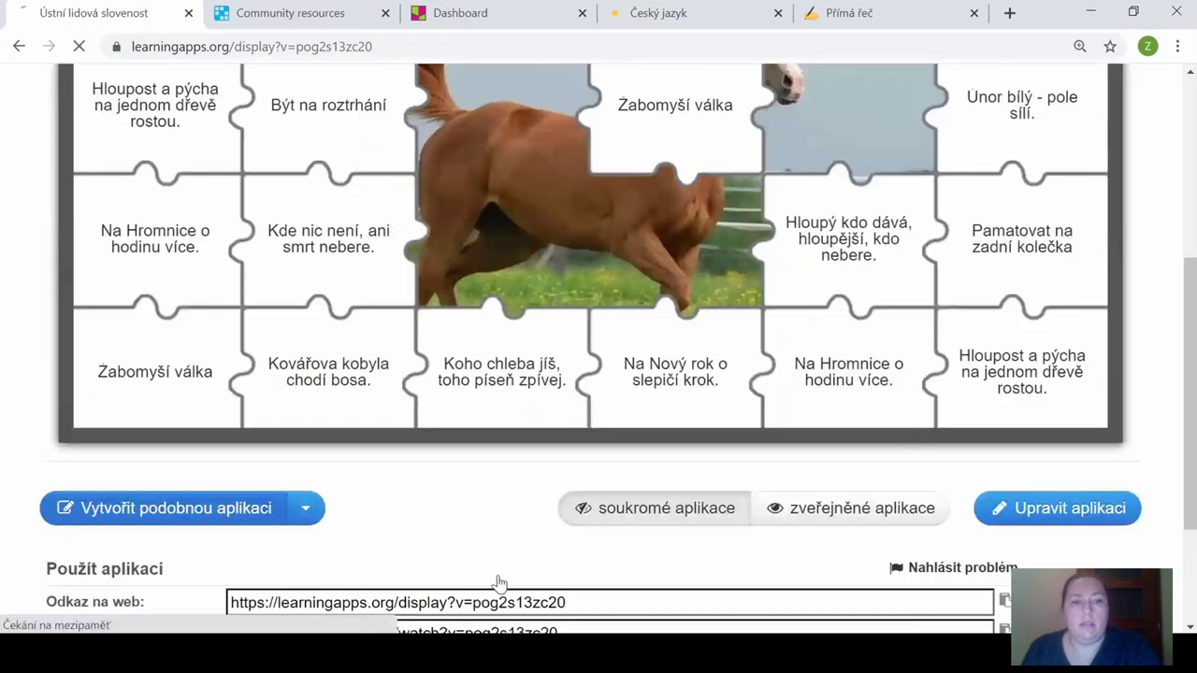
left_click(182, 506)
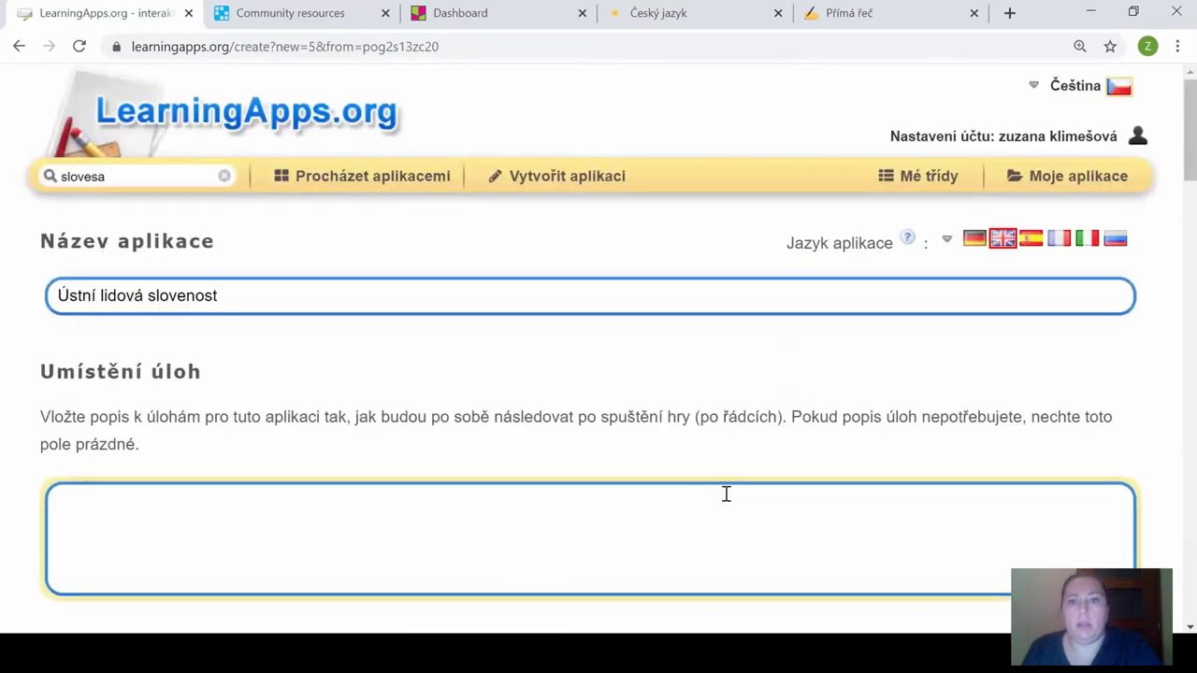
scroll(438, 482, "down", 2)
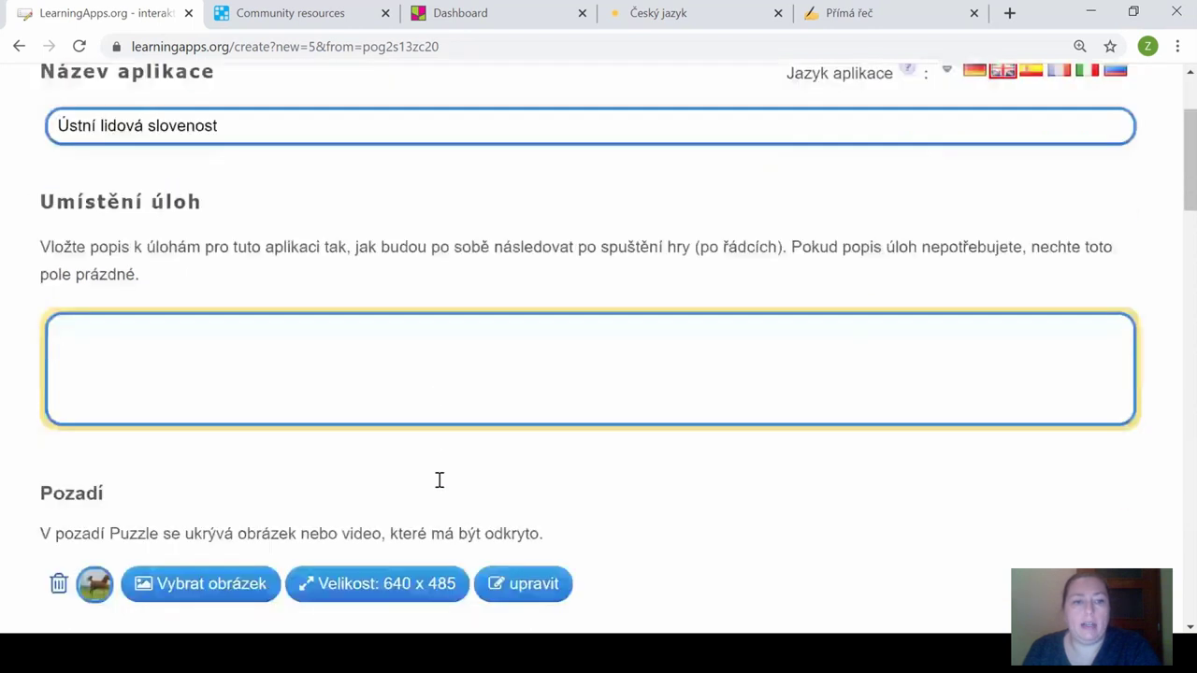
scroll(374, 430, "down", 1)
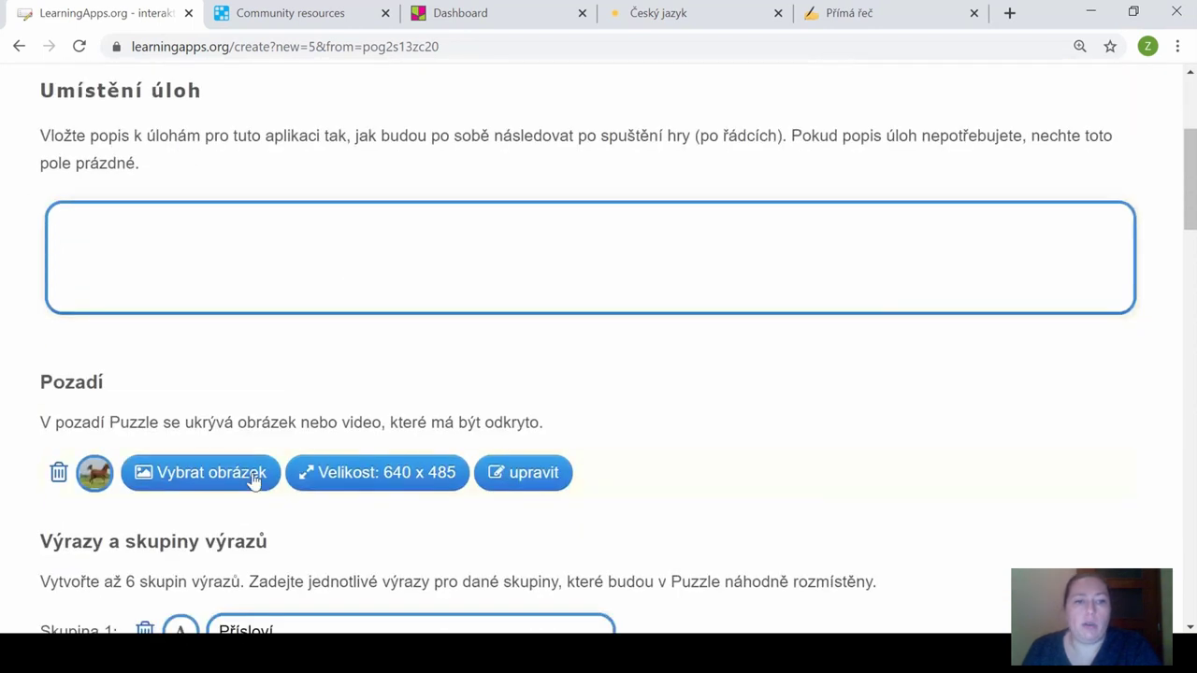
scroll(395, 353, "down", 1)
left_click(192, 379)
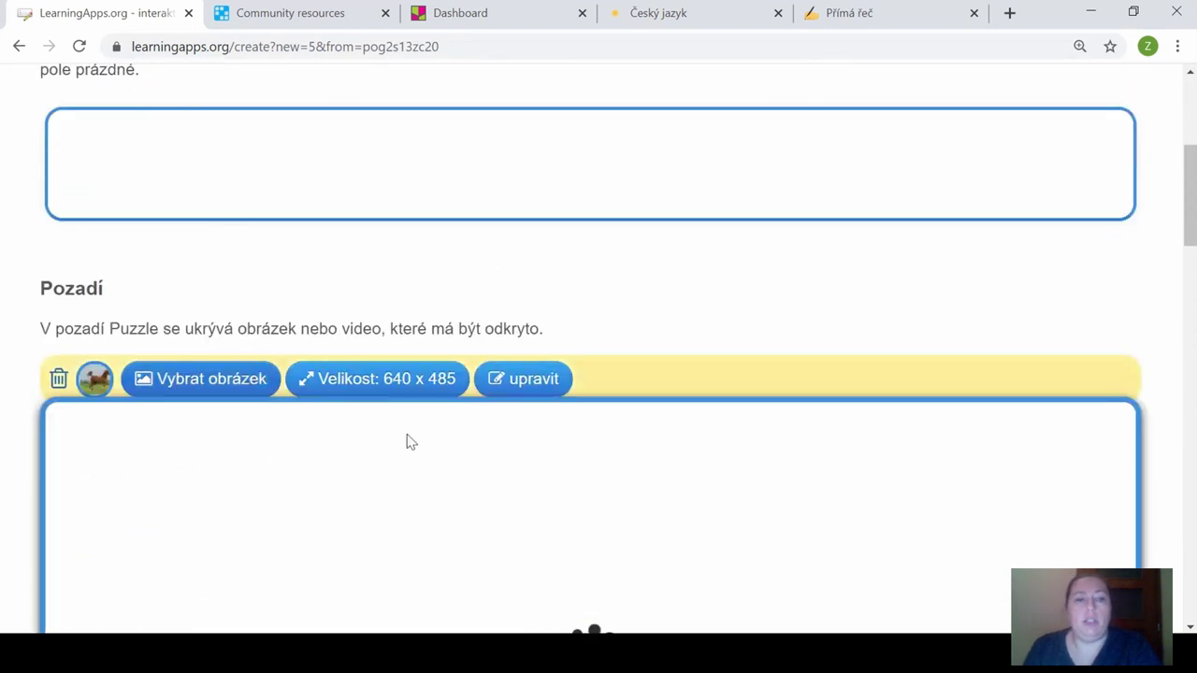
scroll(834, 484, "down", 3)
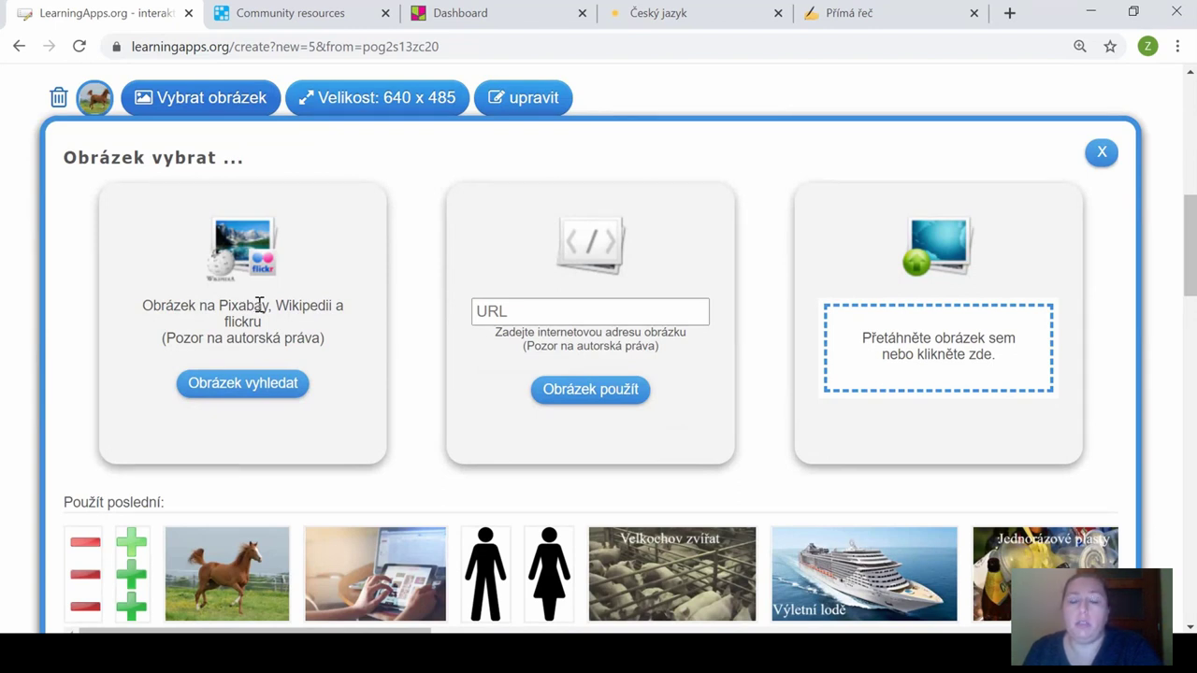
left_click(1096, 157)
Examine the puzzle editor's expression groups Přísloví, Rčení and Pranostiky, plus its card size, feedback and hint settings.
scroll(901, 409, "down", 1)
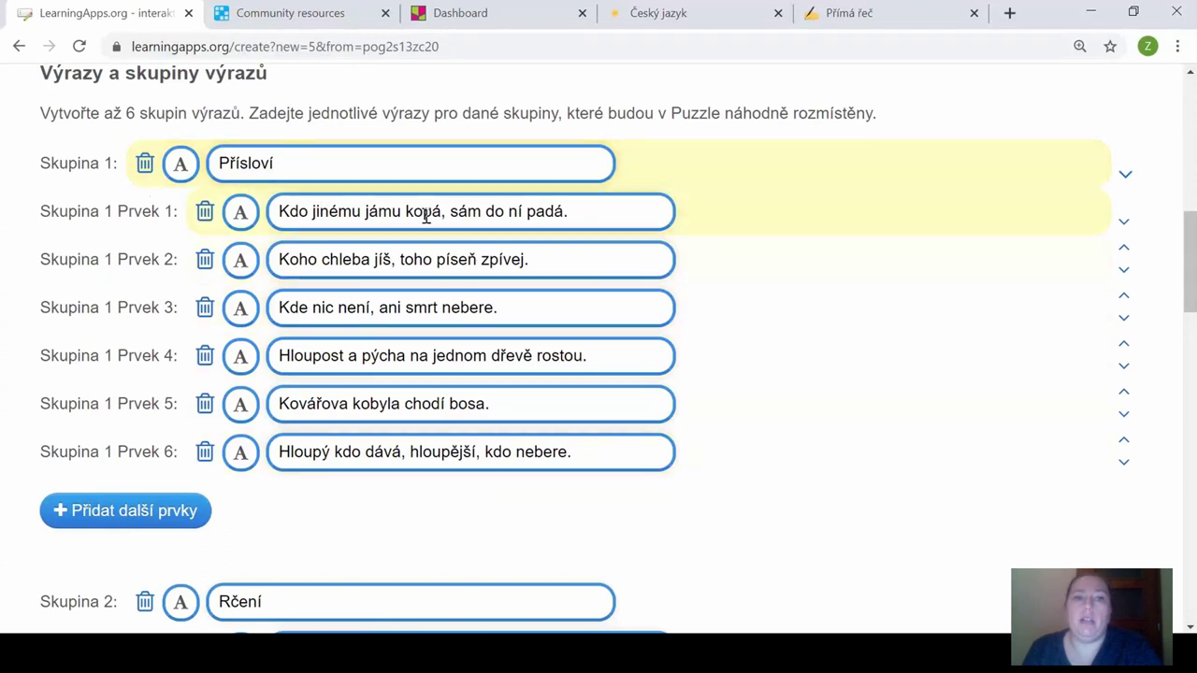
scroll(473, 347, "down", 2)
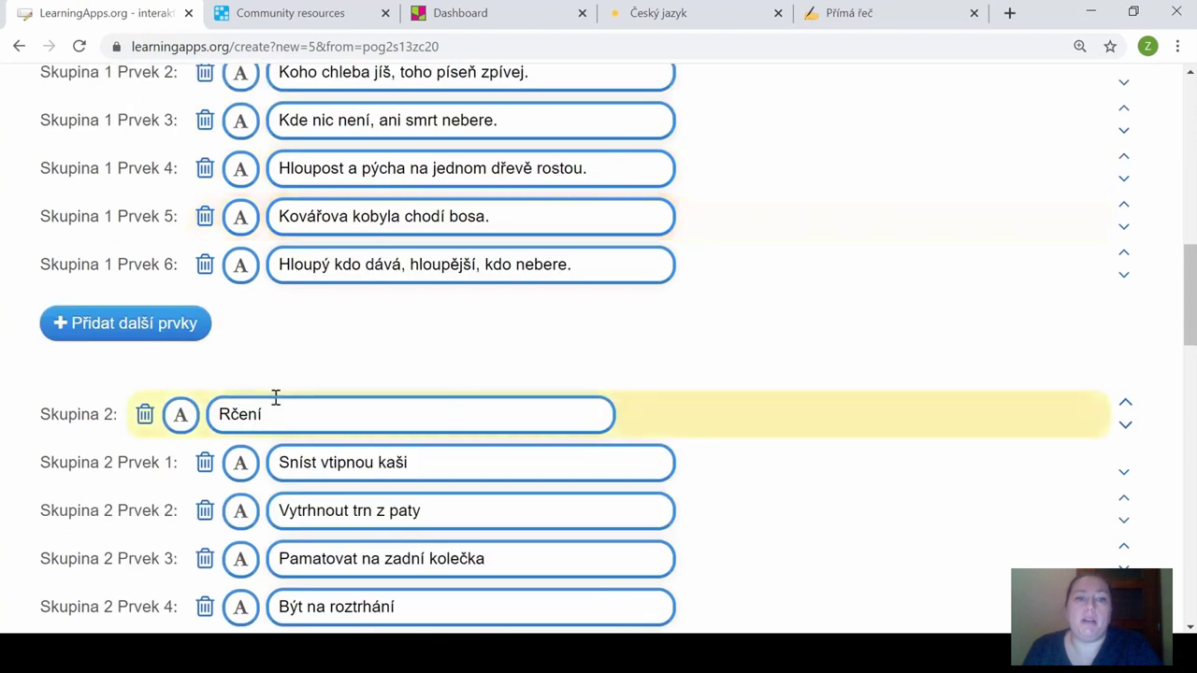
scroll(455, 457, "down", 3)
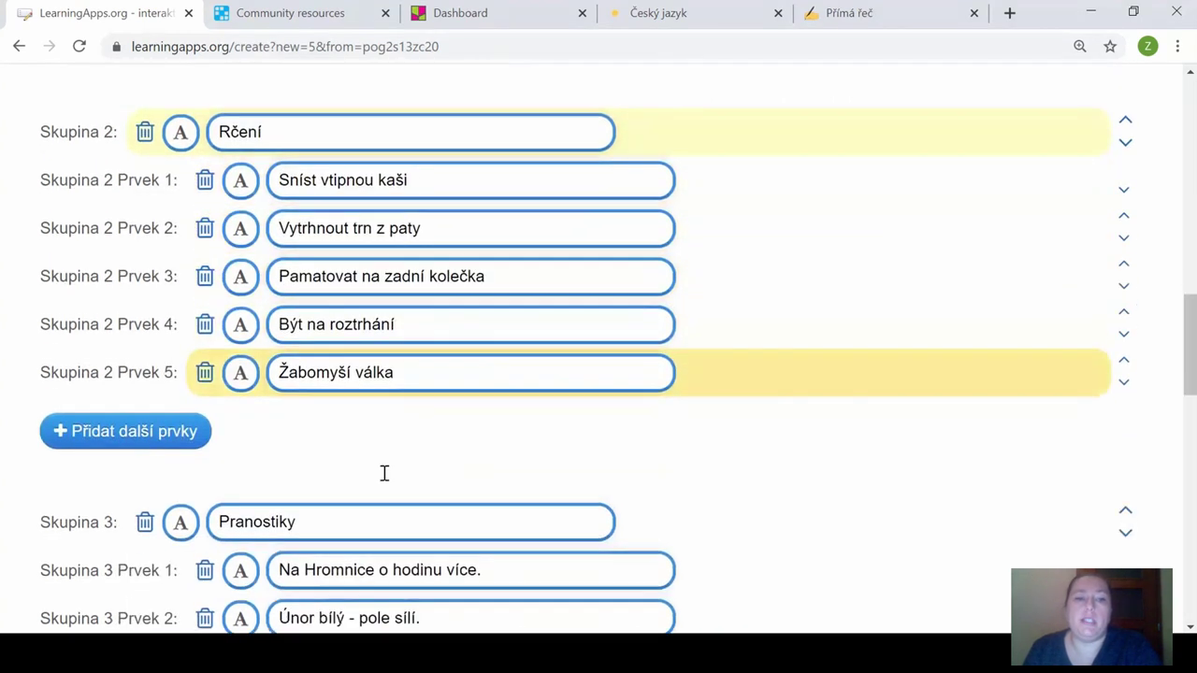
scroll(385, 473, "down", 1)
scroll(608, 477, "down", 2)
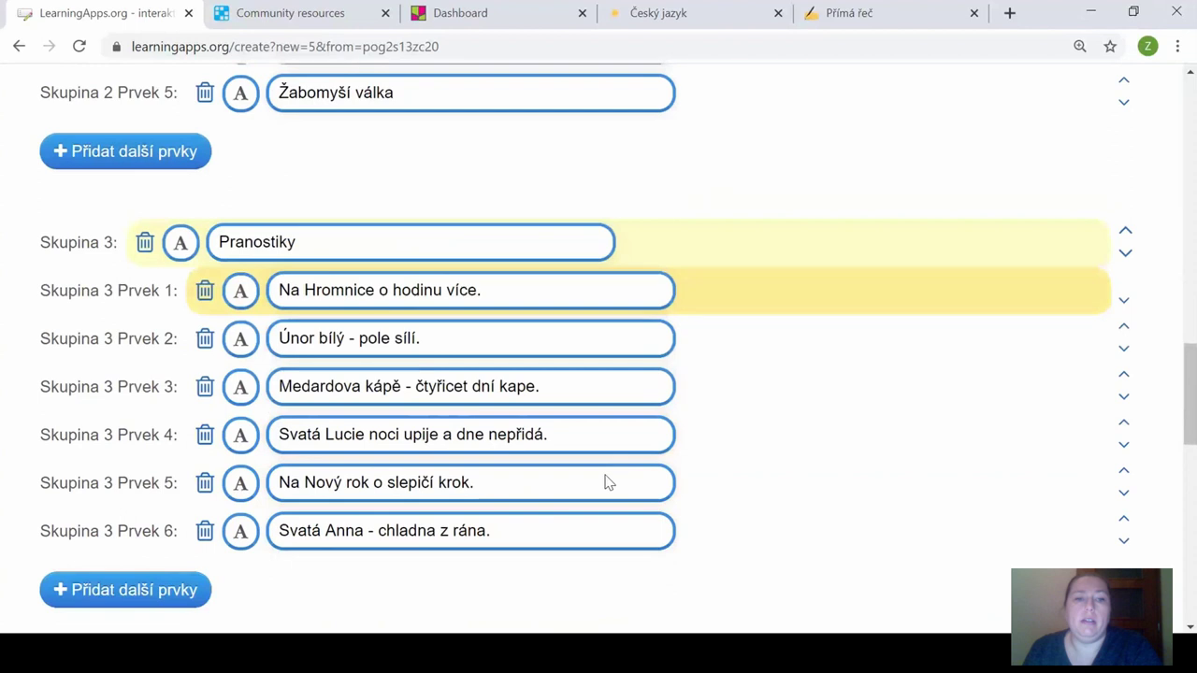
scroll(604, 476, "down", 3)
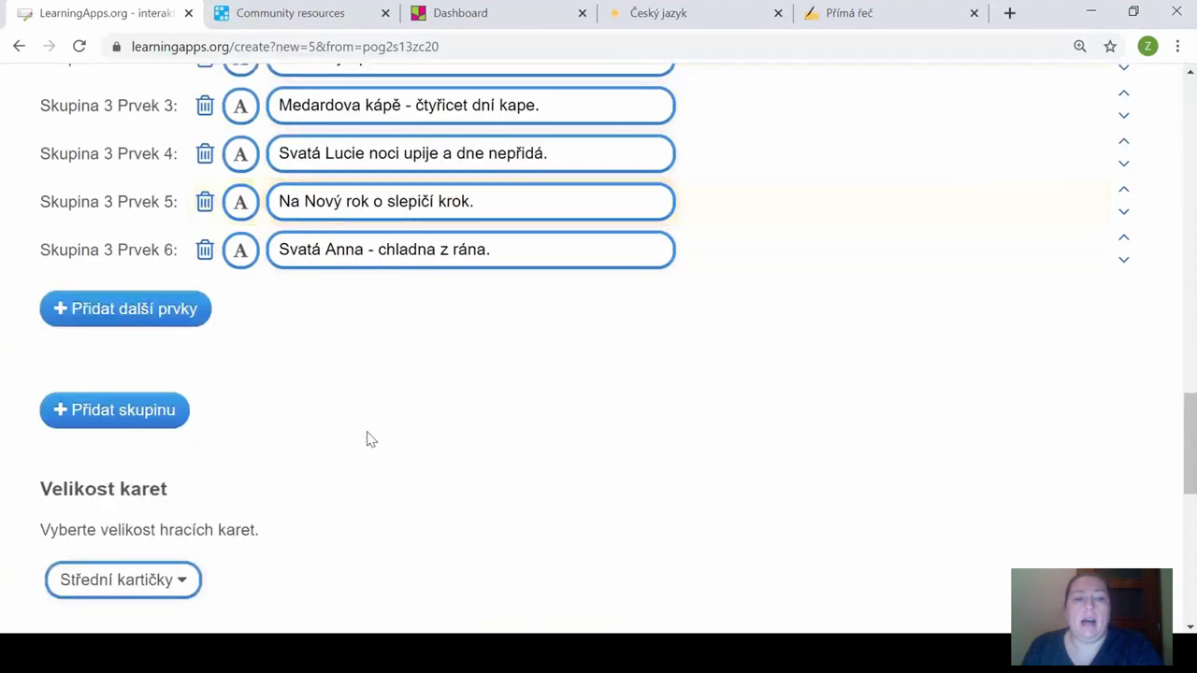
scroll(421, 435, "down", 1)
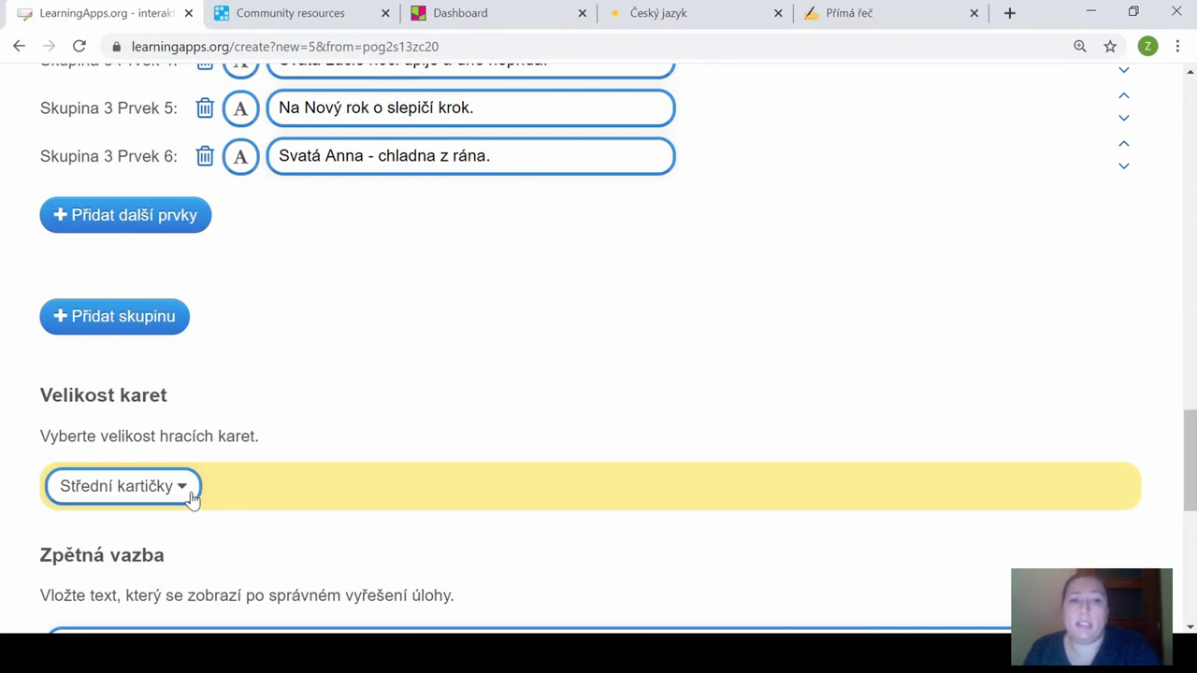
scroll(444, 484, "down", 3)
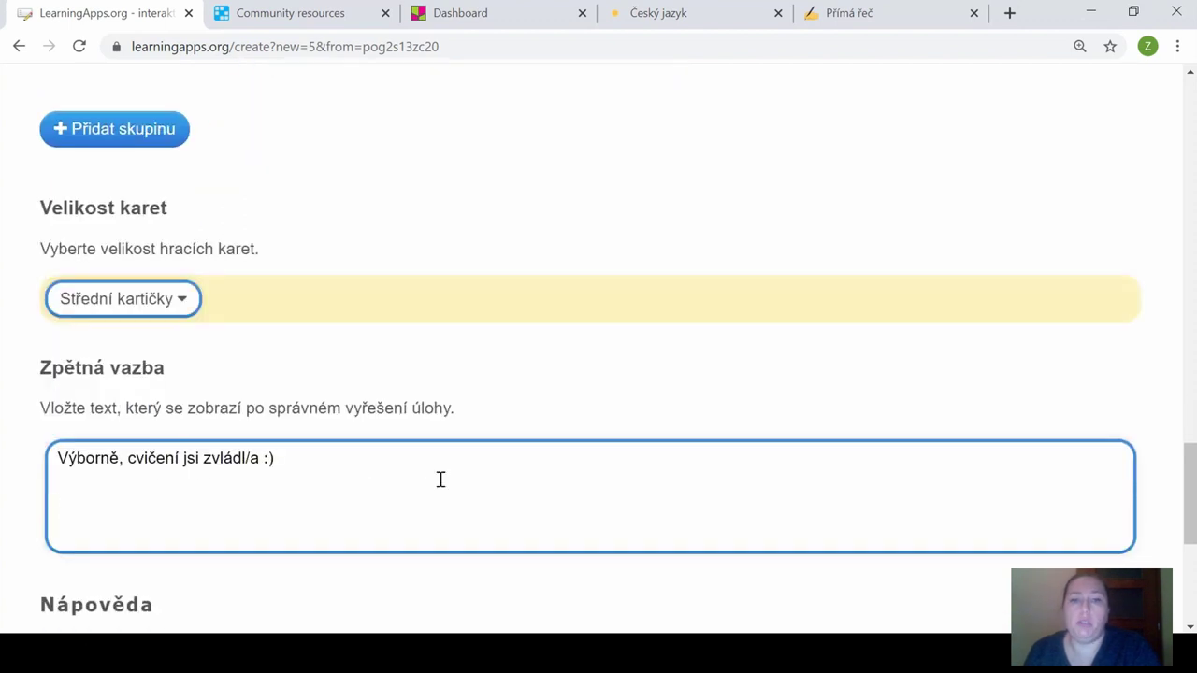
scroll(487, 498, "down", 2)
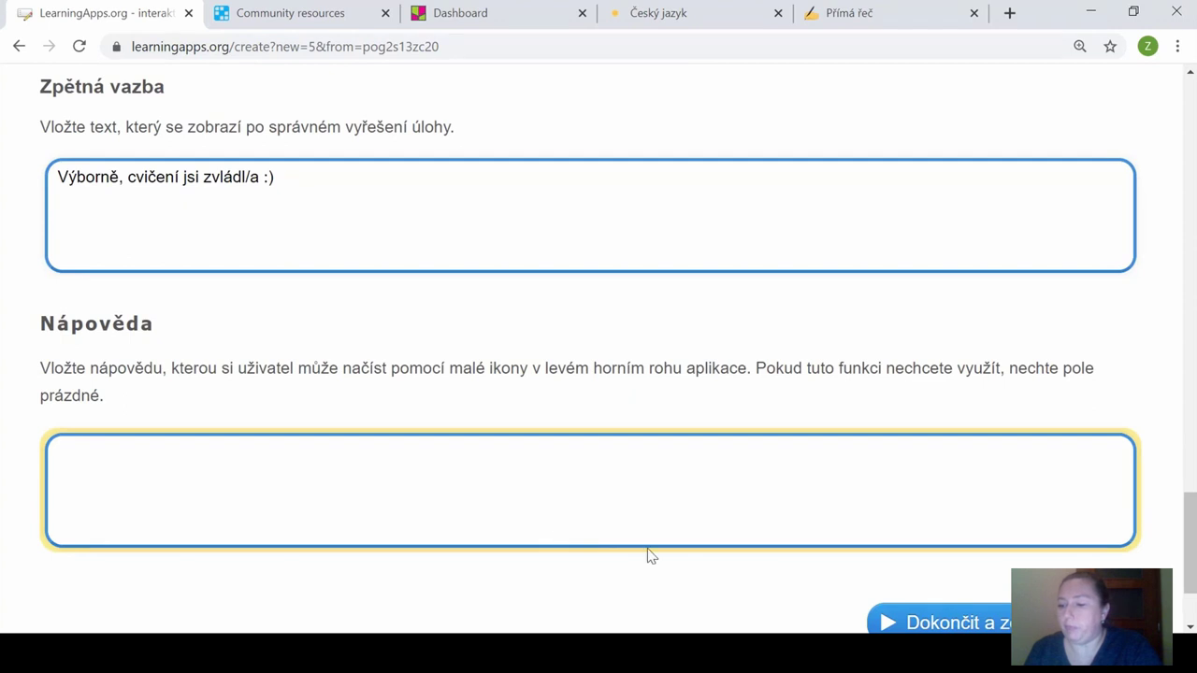
scroll(652, 556, "up", 20)
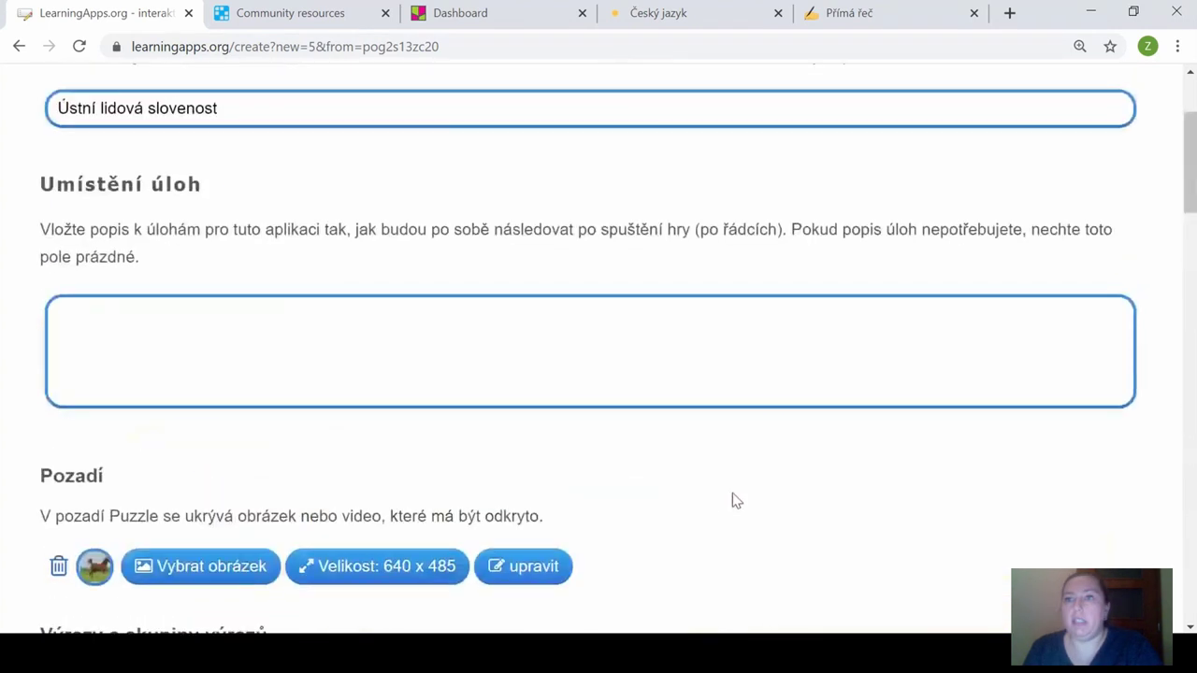
scroll(732, 500, "down", 2)
Find "elektro" among the account's own apps and open the exercise Elektronická komunikace - křížovka.
left_click(1074, 183)
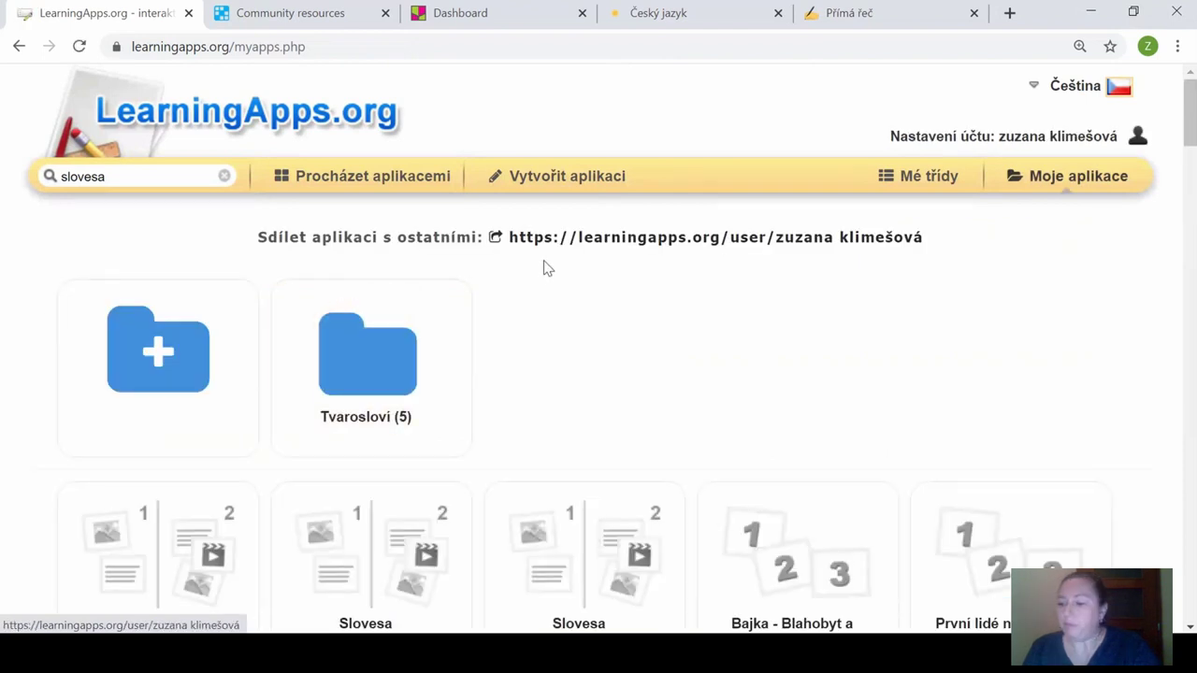
key("ctrl+f")
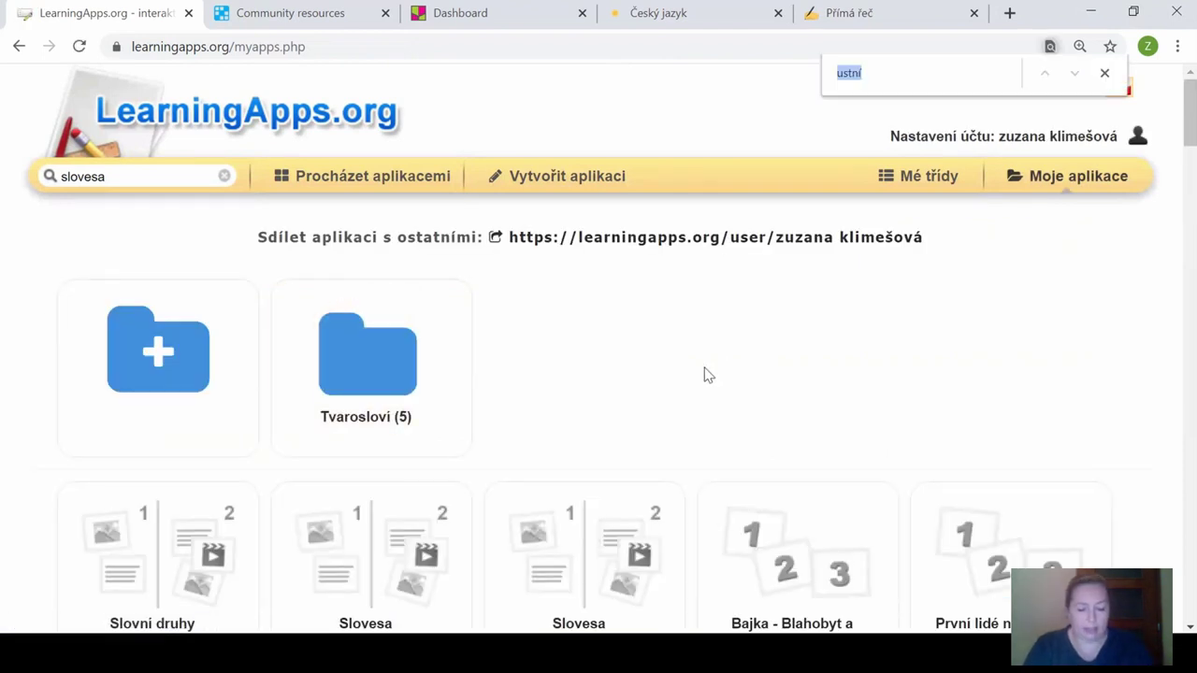
type("elektro")
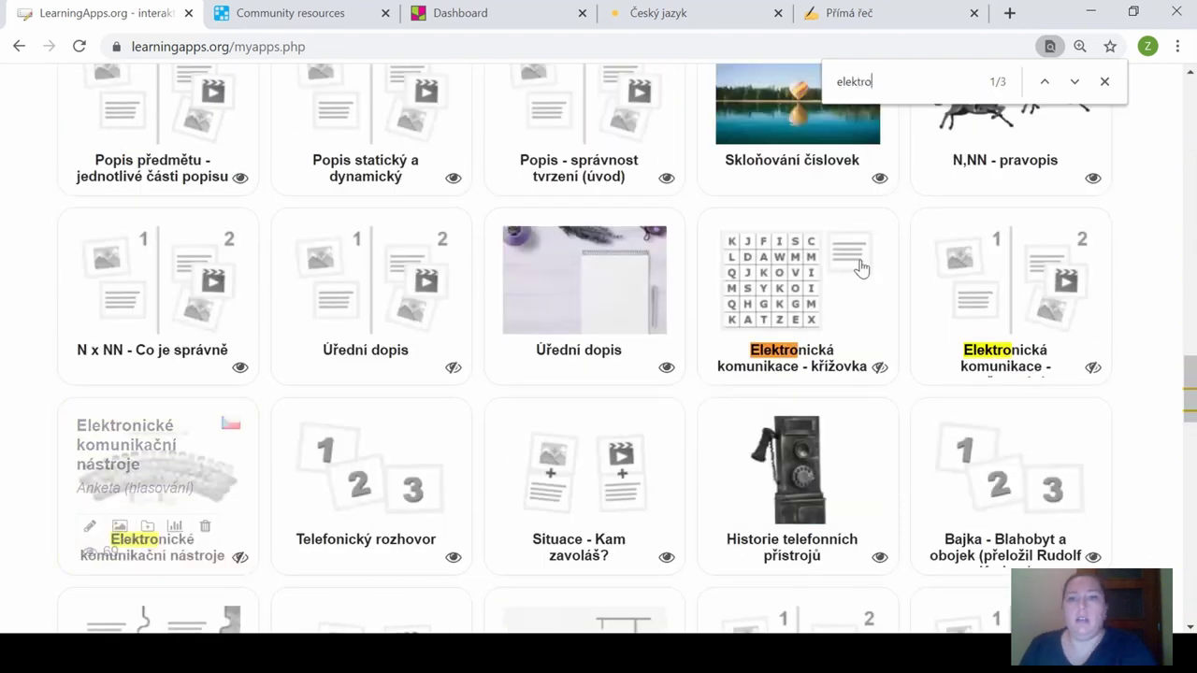
mouse_move(844, 322)
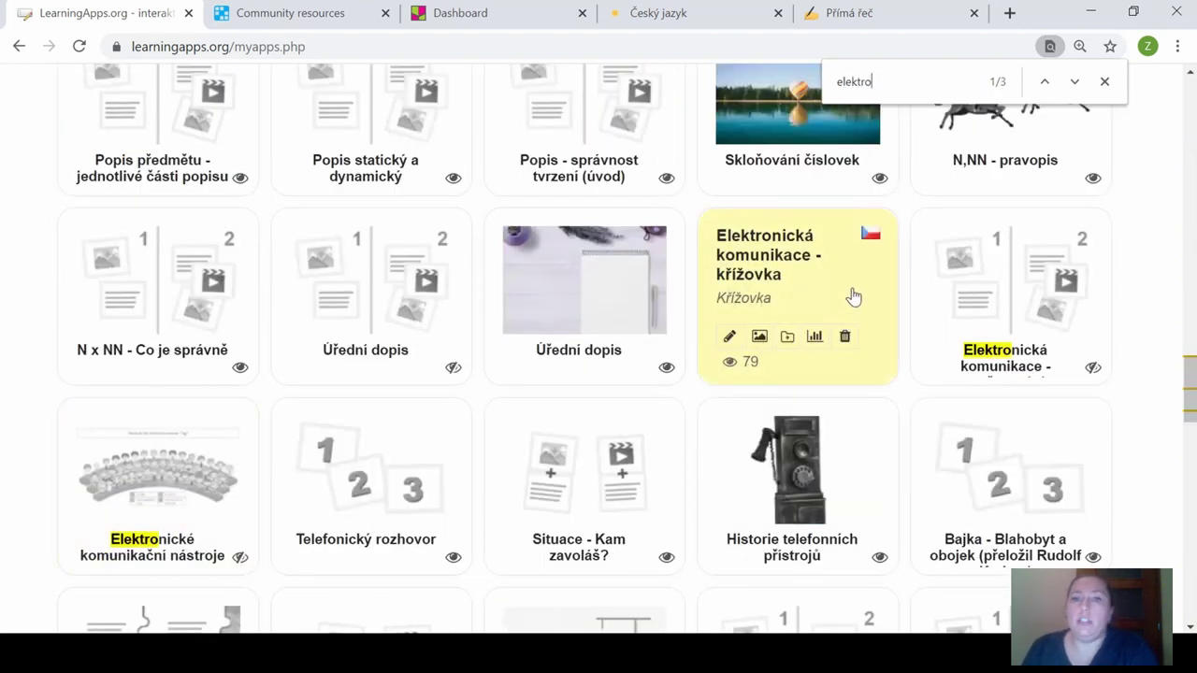
left_click(830, 297)
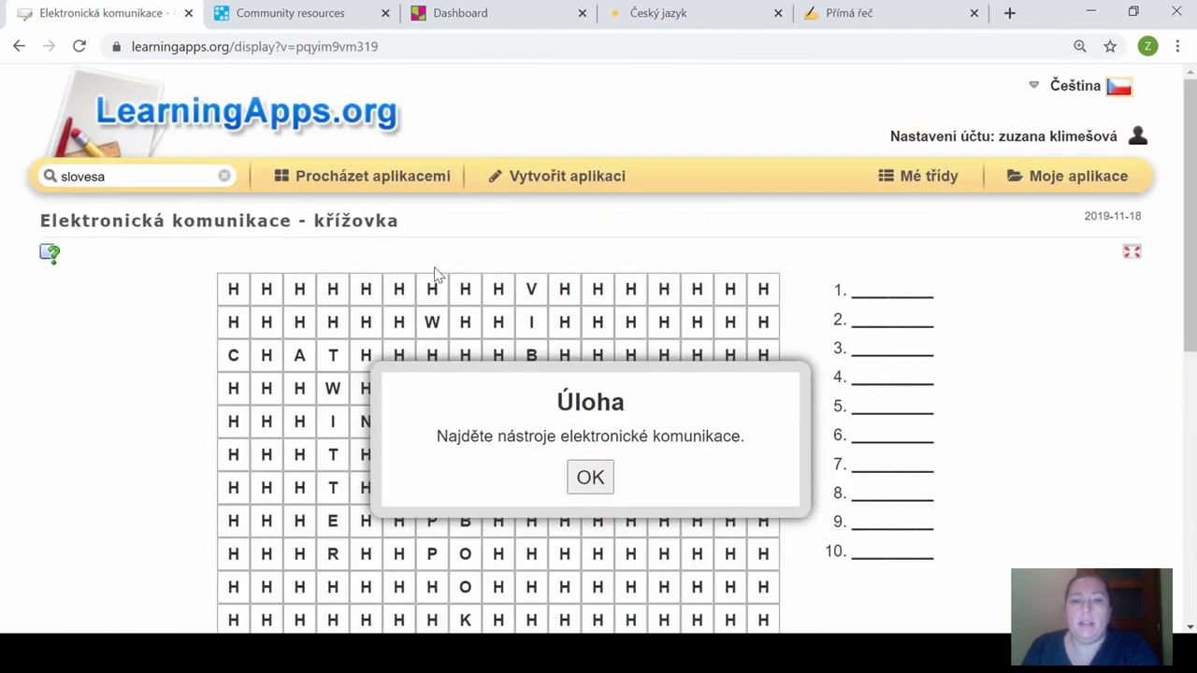
Dismiss the task description and mark CLASSROOM, MESSENGER, EMAIL and TWITTER in the letter grid.
left_click(591, 478)
scroll(716, 527, "down", 1)
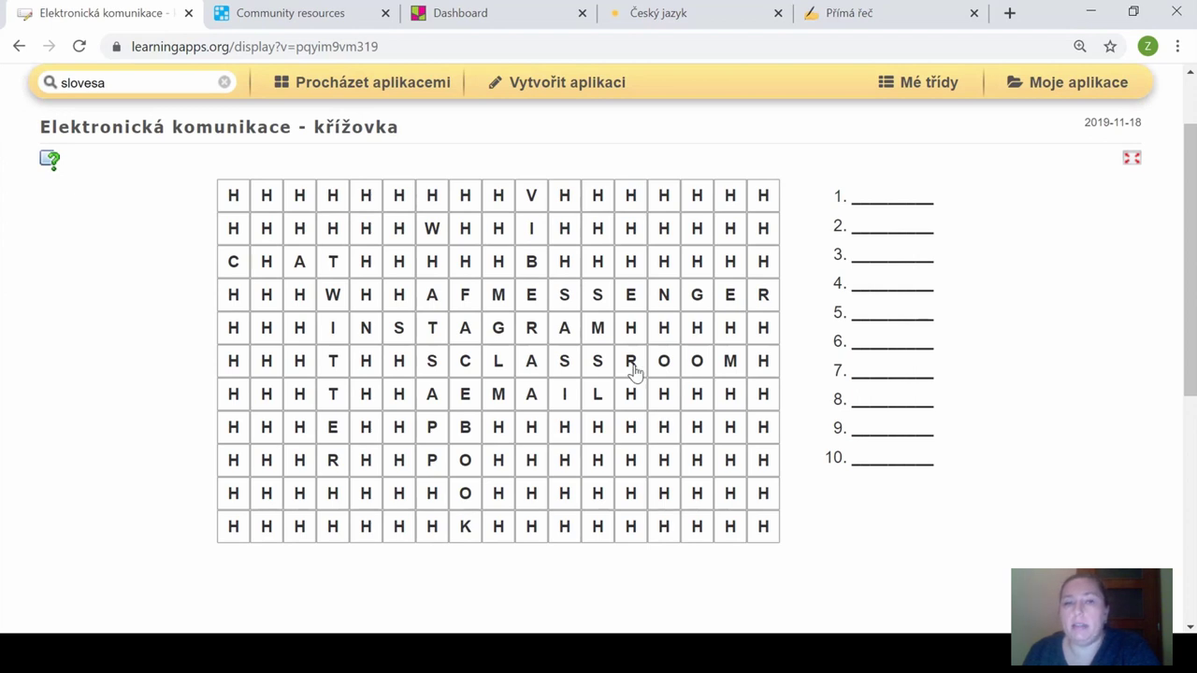
left_click_drag(471, 368, 727, 372)
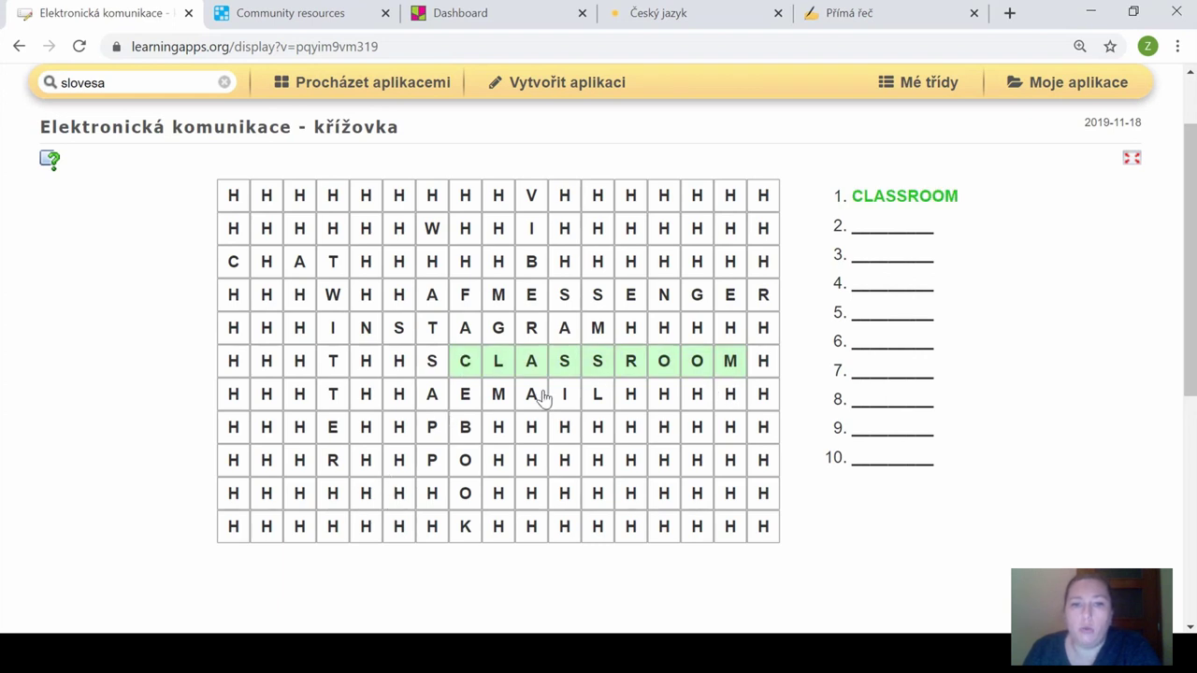
left_click_drag(465, 394, 566, 401)
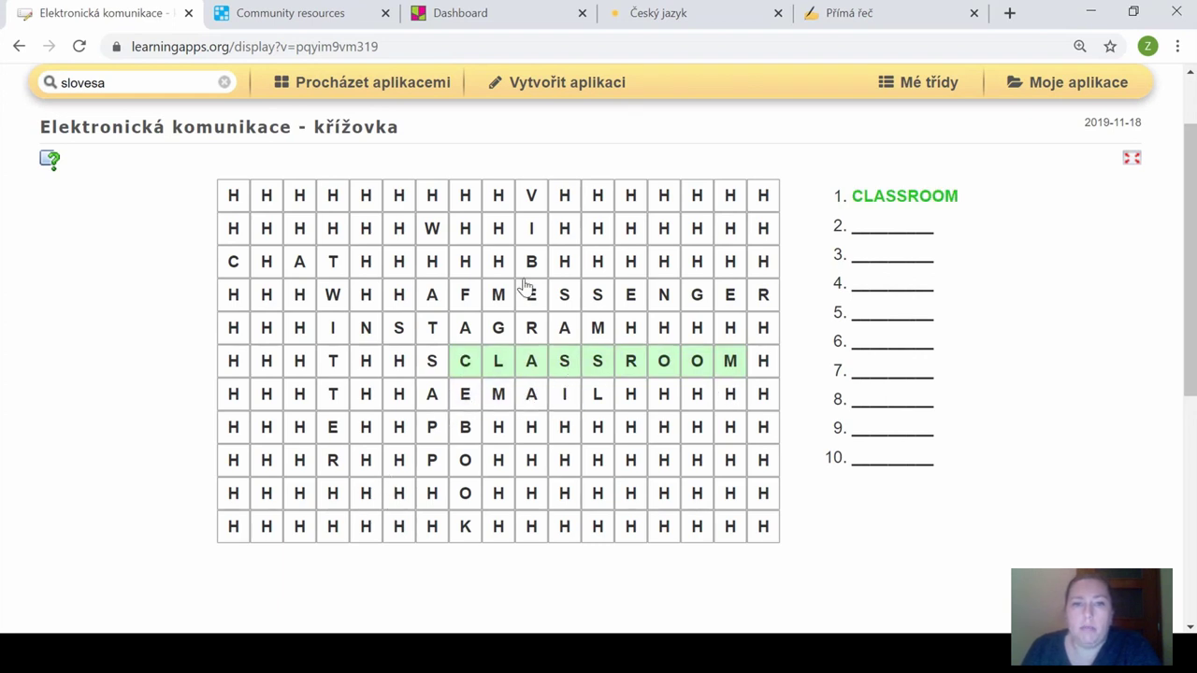
left_click_drag(498, 298, 763, 295)
left_click_drag(466, 393, 597, 395)
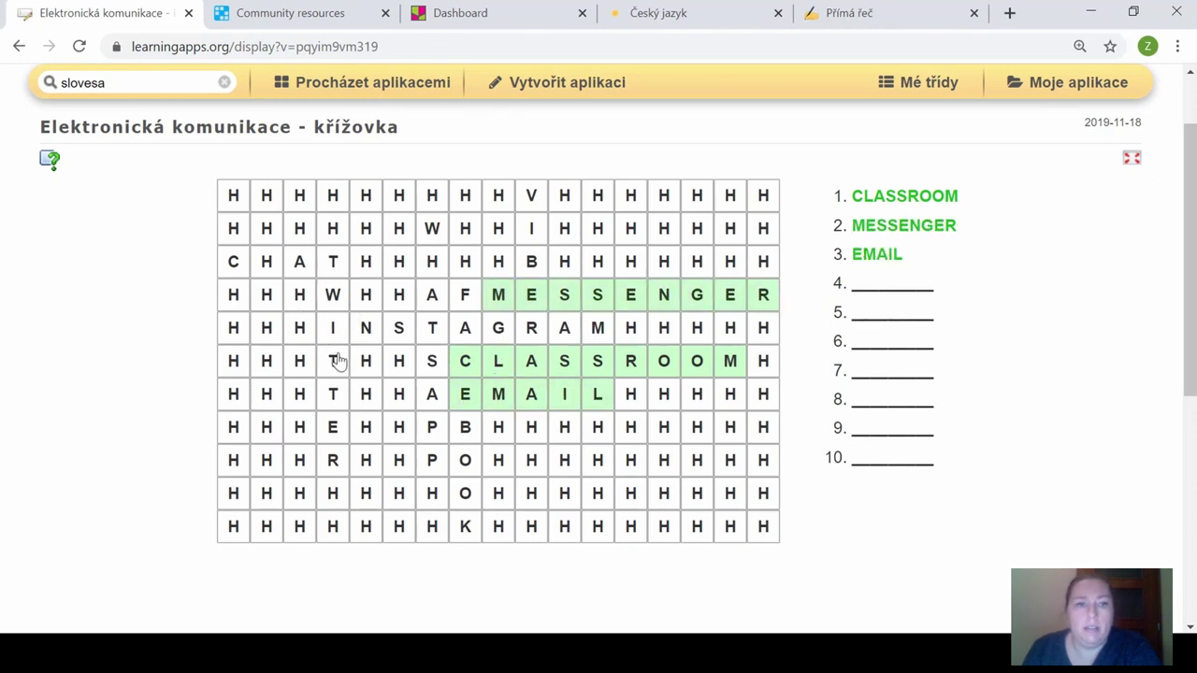
left_click_drag(338, 273, 335, 460)
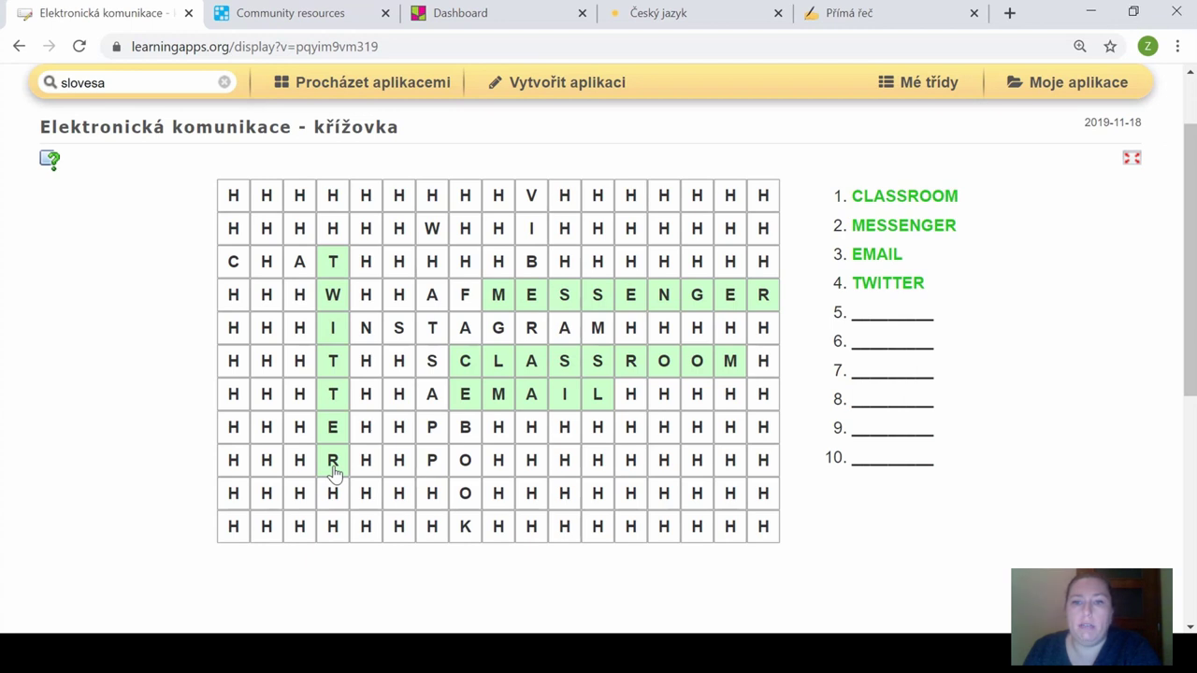
Start a similar app based on Elektronická komunikace - křížovka and review its background image option and list of keywords.
scroll(334, 474, "down", 3)
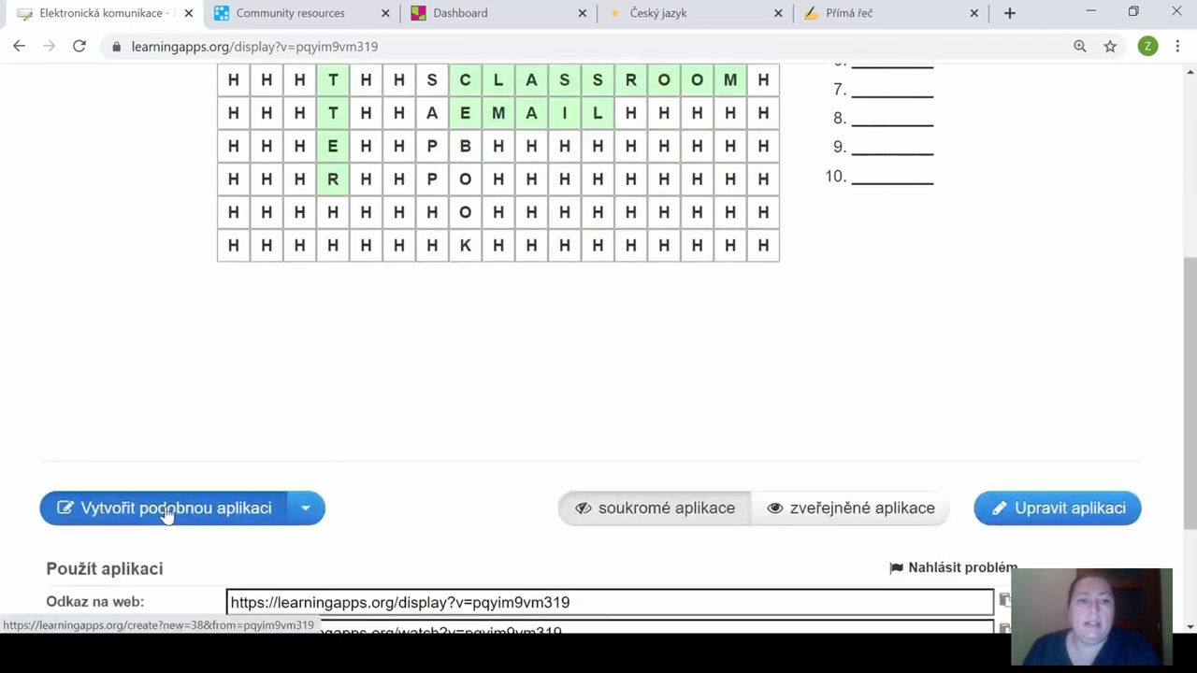
left_click(166, 510)
scroll(568, 421, "down", 4)
scroll(692, 436, "down", 2)
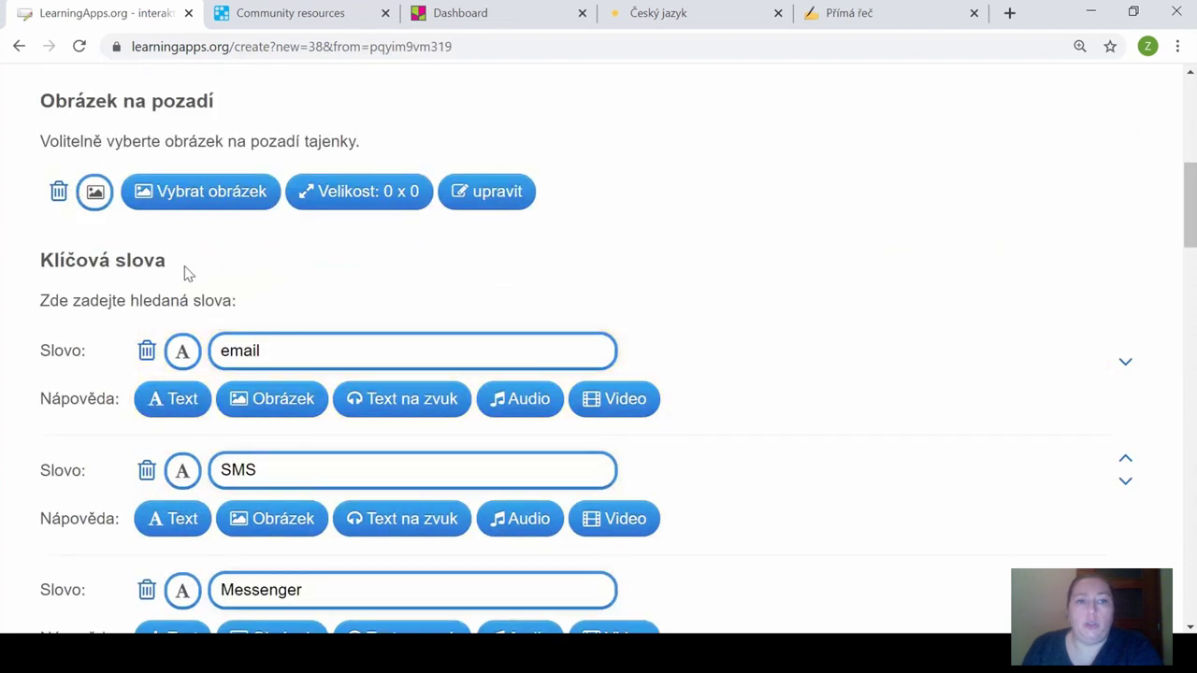
scroll(219, 312, "down", 8)
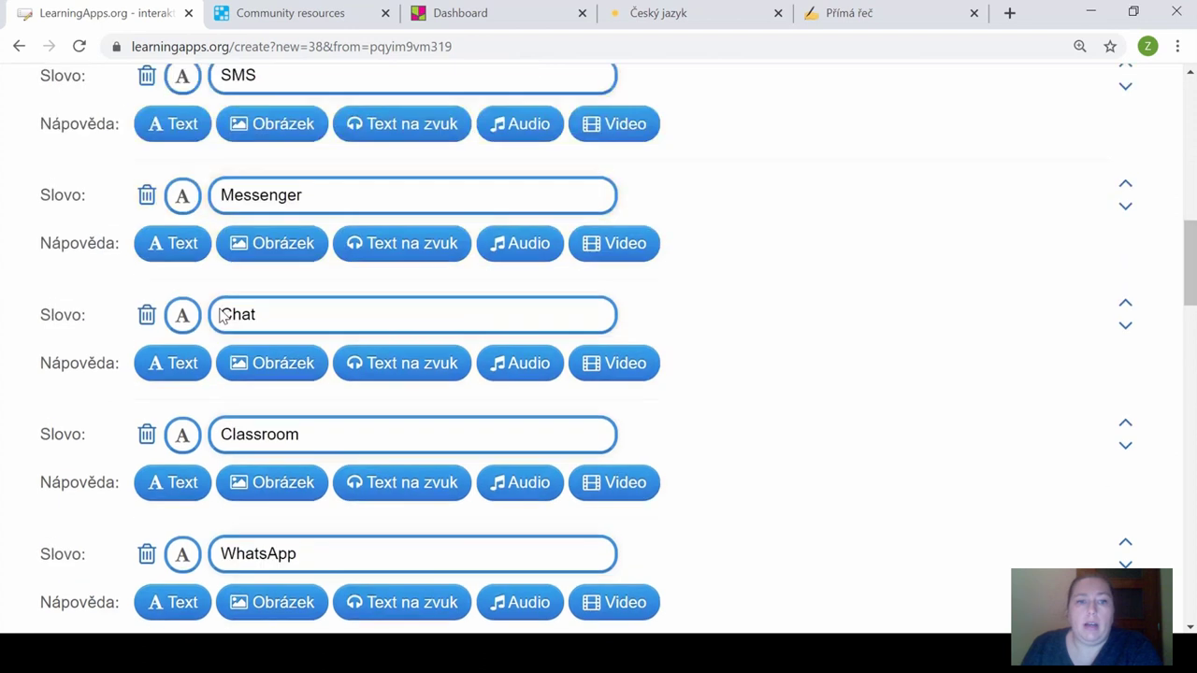
scroll(897, 547, "down", 3)
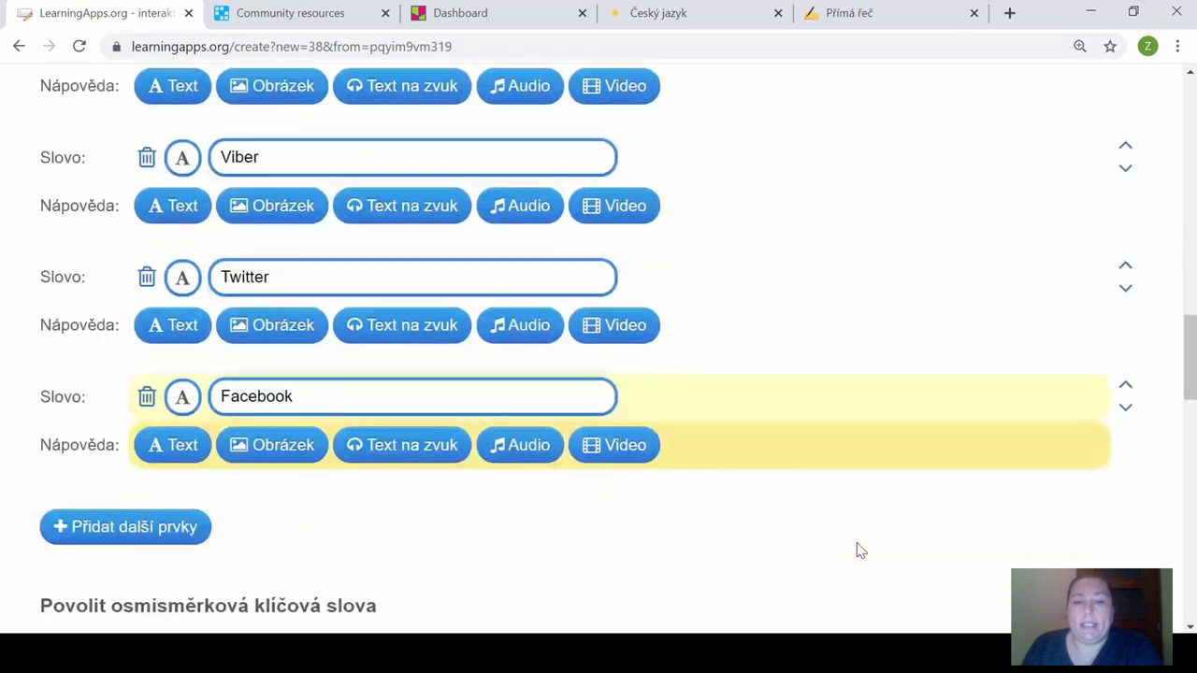
scroll(904, 576, "down", 1)
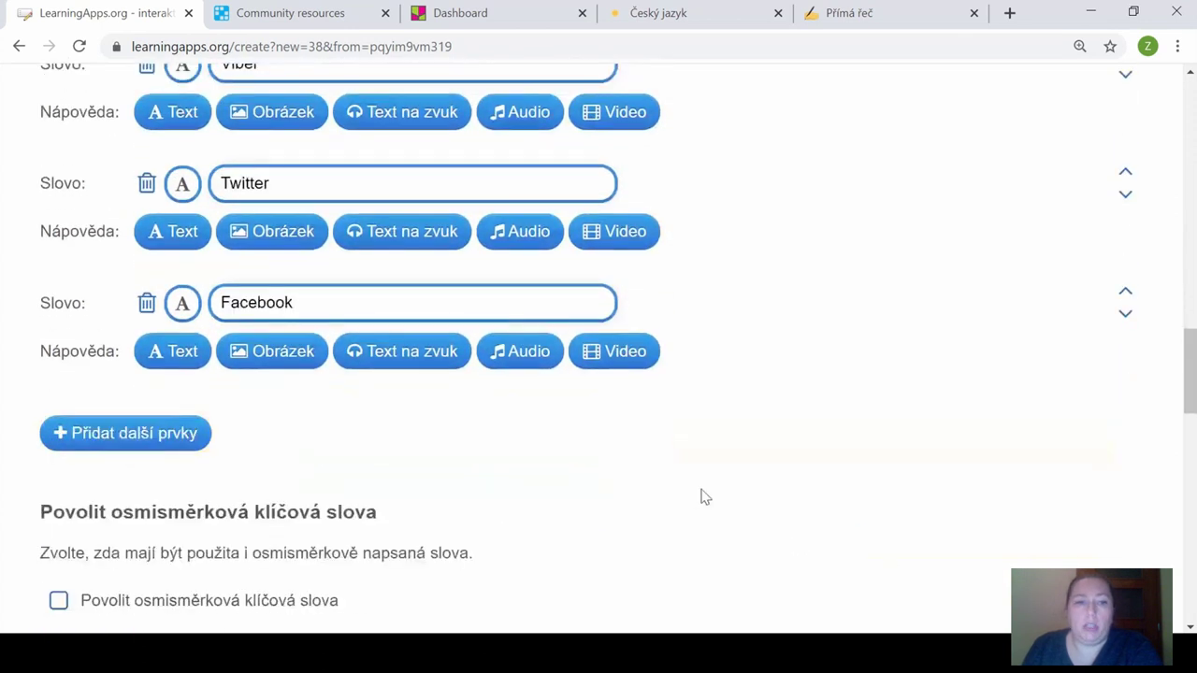
Examine the word search editor's options for keyword directions, showing words and hints, lowercase letters, filler characters, feedback and help.
scroll(705, 496, "down", 7)
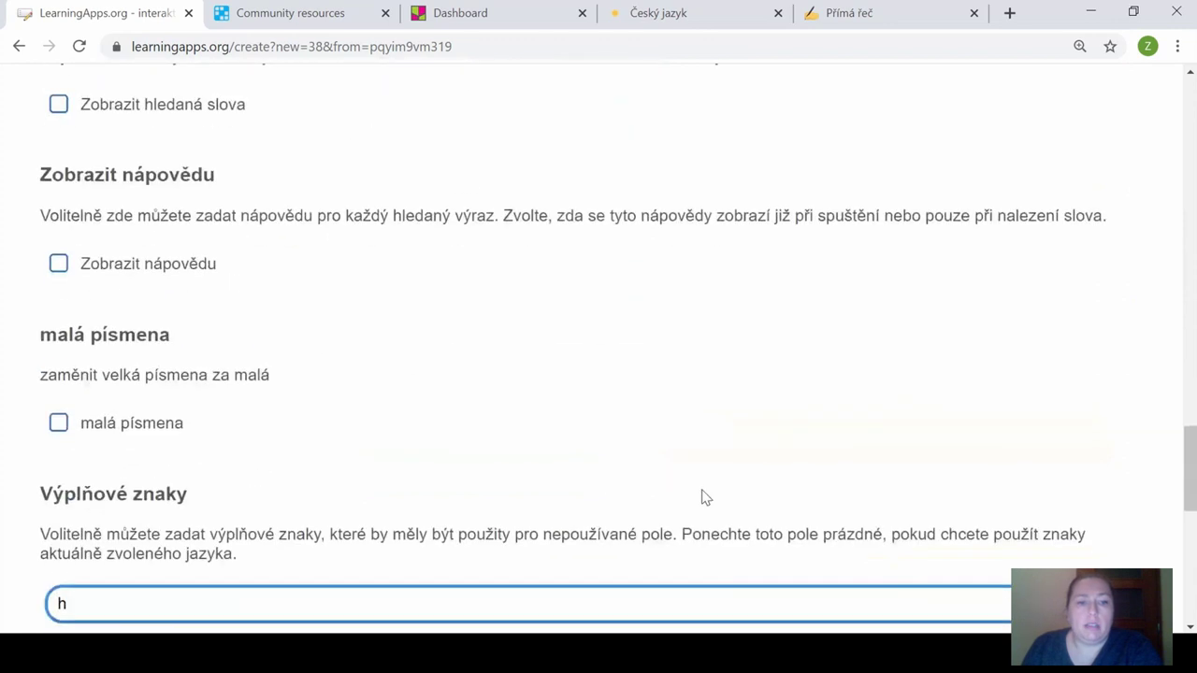
scroll(726, 437, "down", 3)
scroll(724, 439, "up", 8)
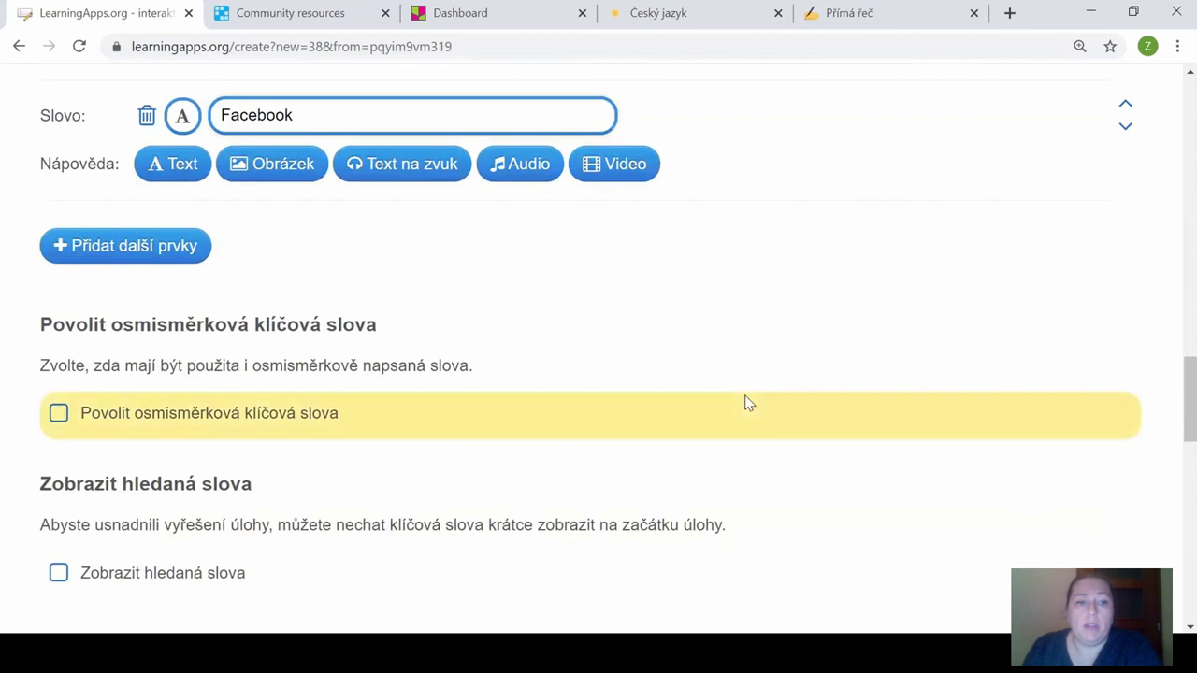
scroll(746, 403, "down", 6)
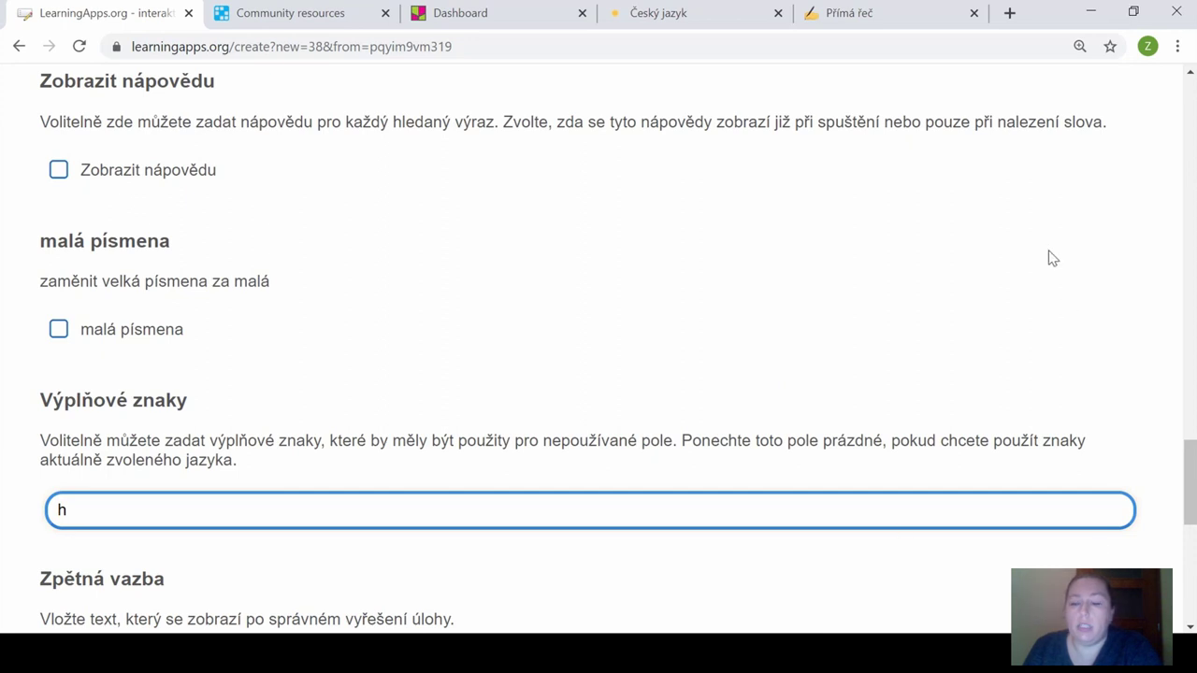
scroll(969, 411, "down", 2)
left_click(1193, 572)
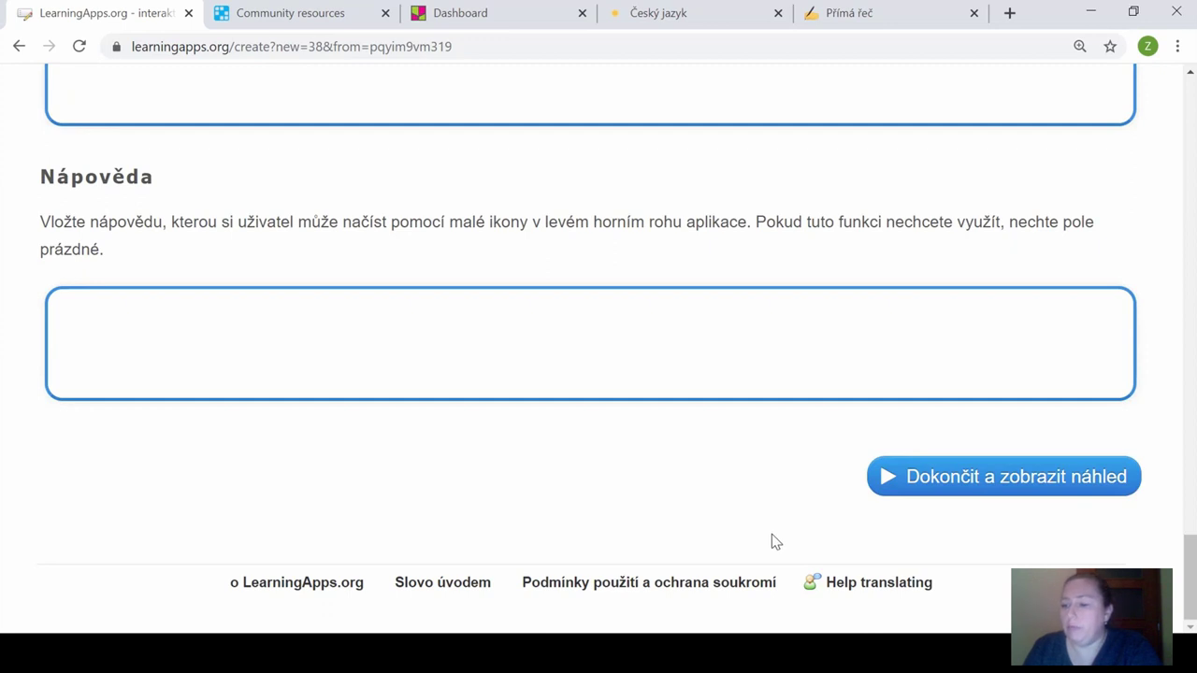
scroll(775, 532, "up", 5)
left_click(959, 519)
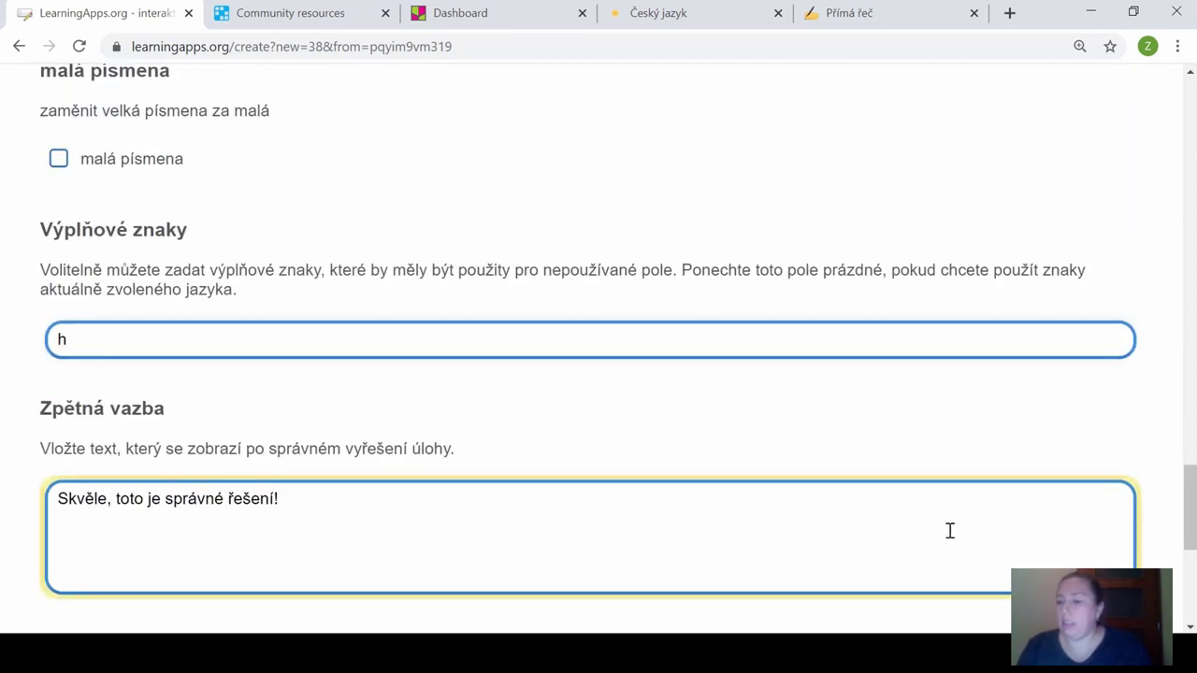
scroll(948, 544, "up", 15)
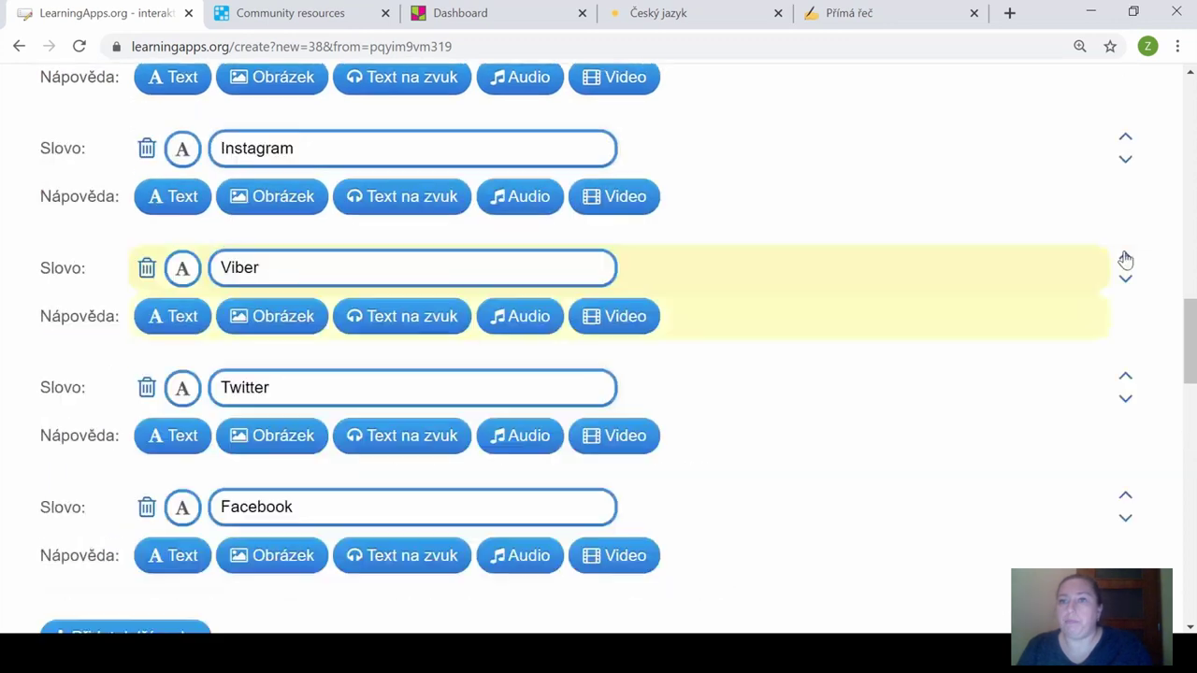
scroll(1126, 326, "up", 15)
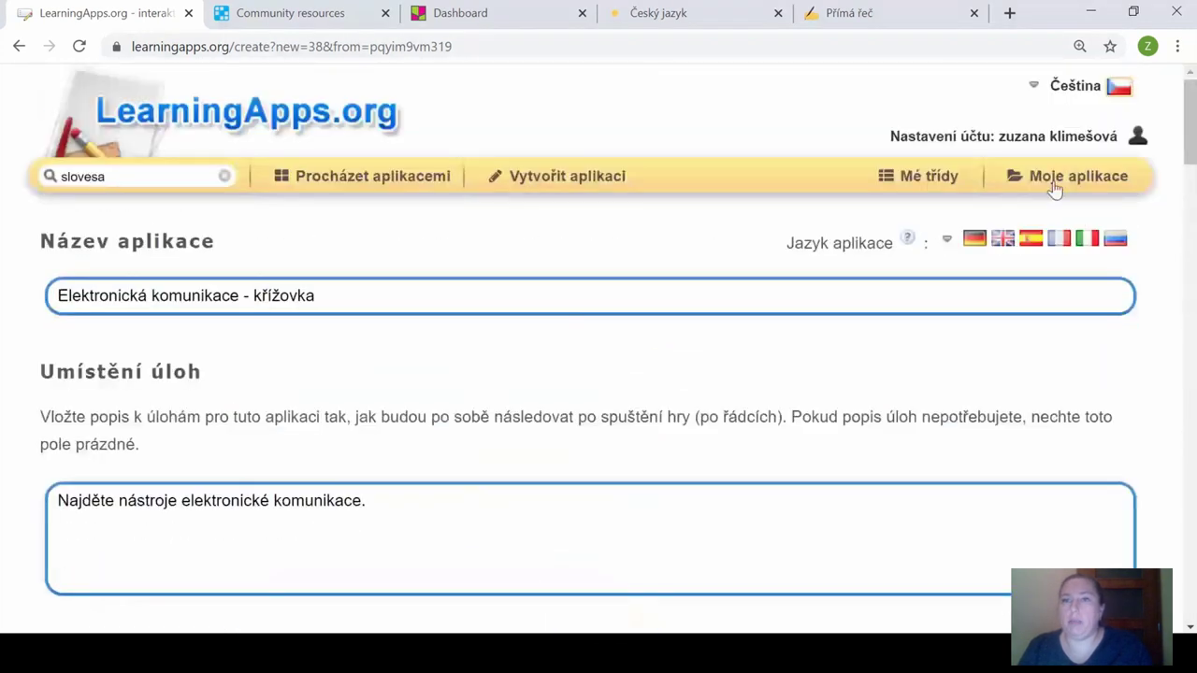
Find "pexe" among the account's own apps and open the exercise Pexeso - vzory.
left_click(1082, 184)
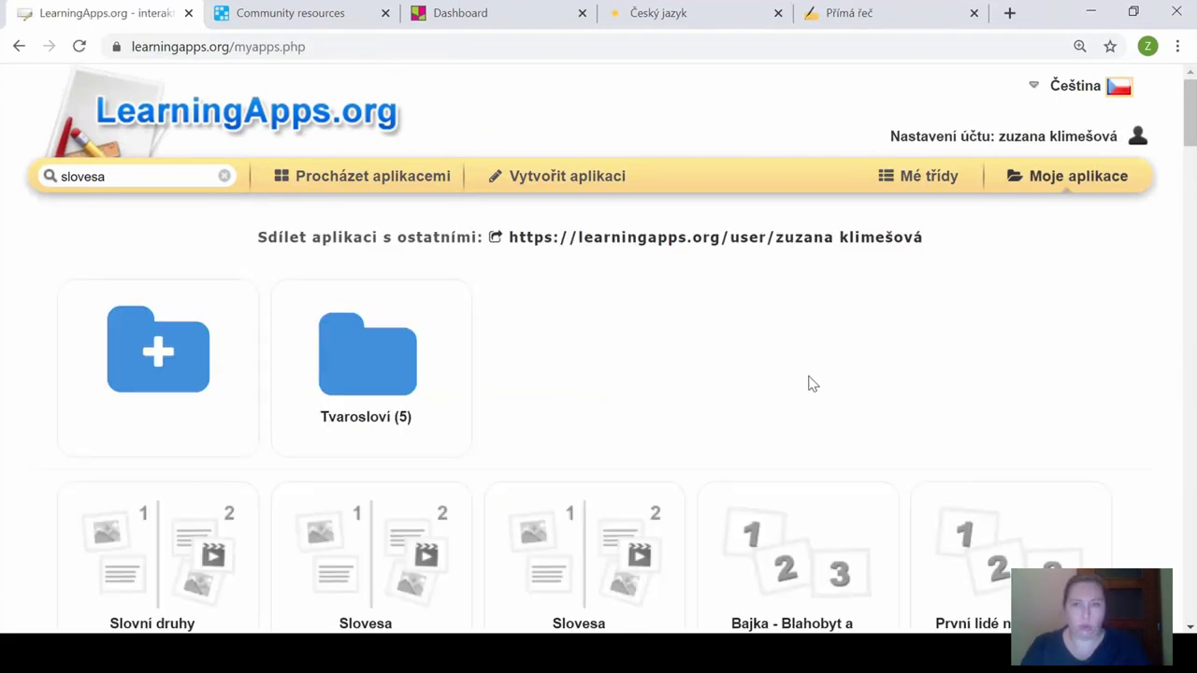
key("ctrl+f")
type("pexe")
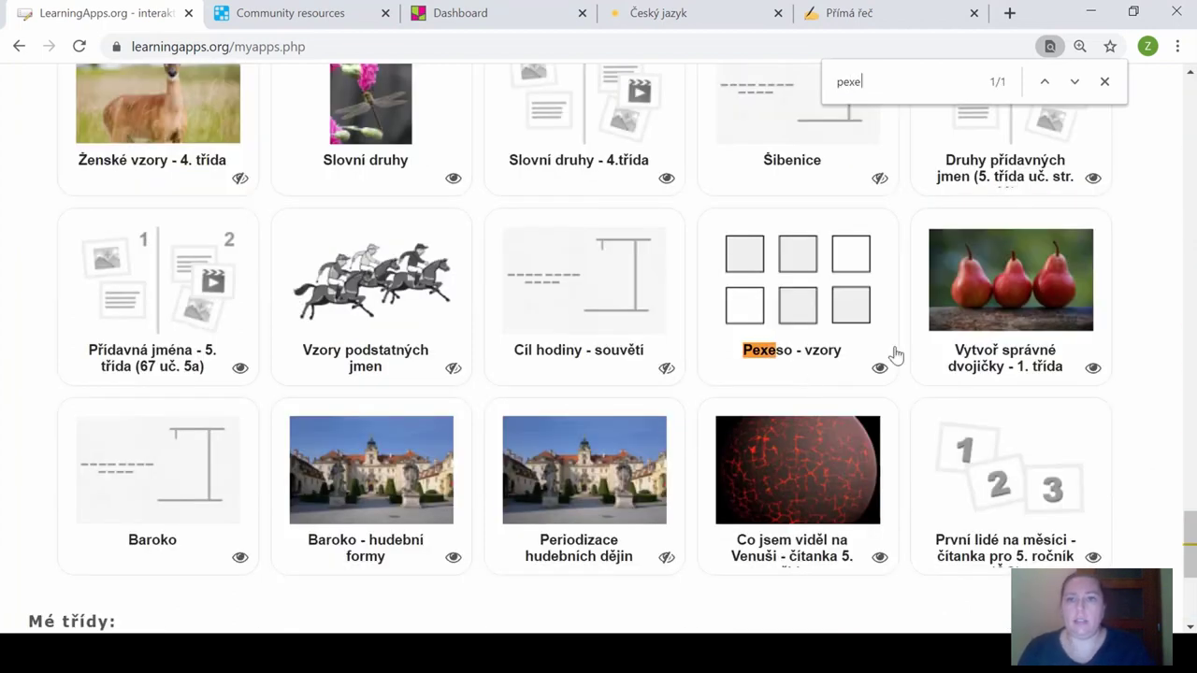
left_click(844, 299)
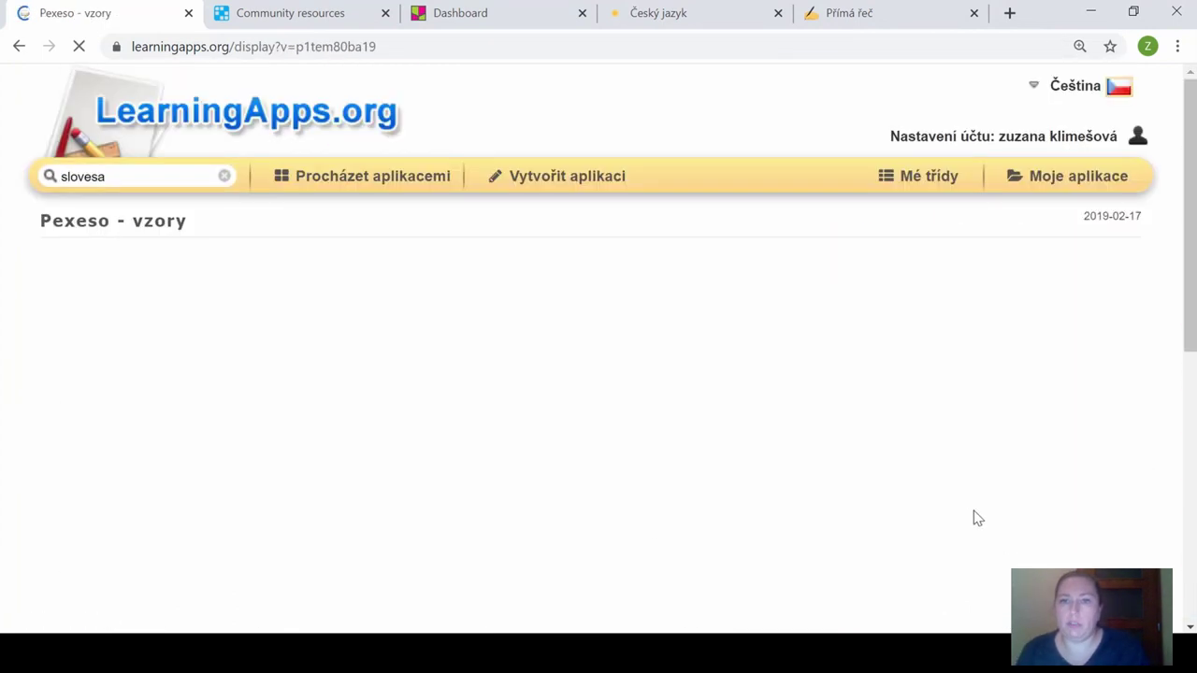
Dismiss the task description and turn over two pairs of memory cards: Francouze with soudce and žena with hoboje.
left_click(591, 476)
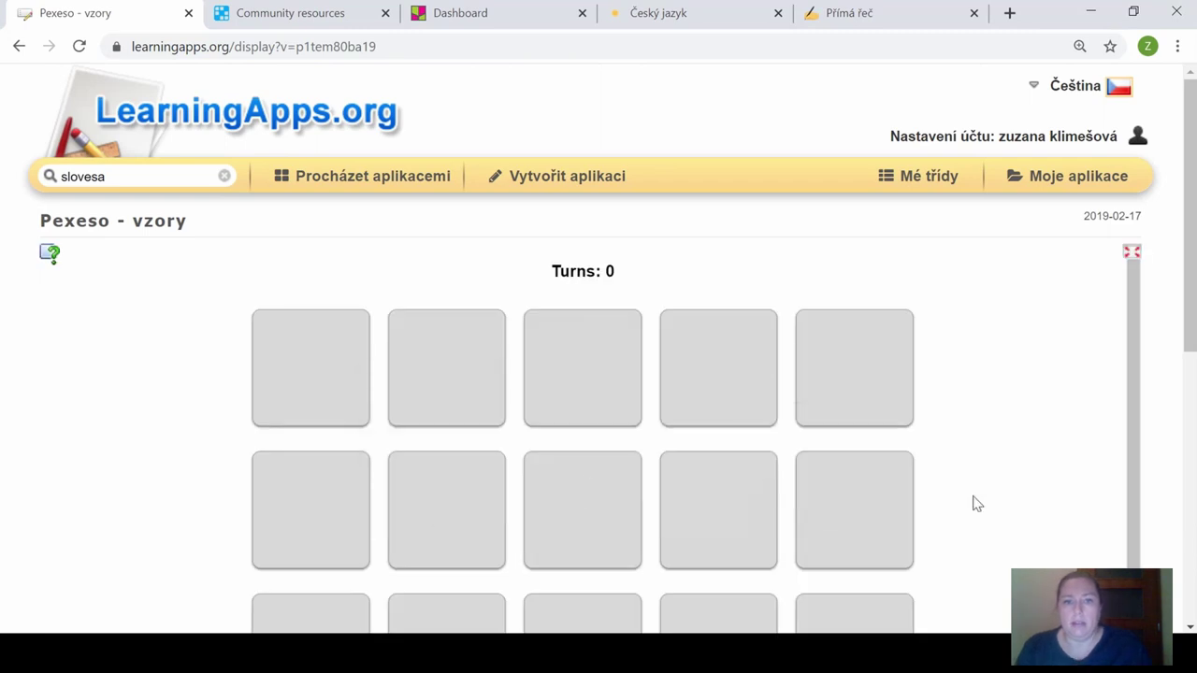
scroll(996, 491, "down", 1)
left_click(587, 371)
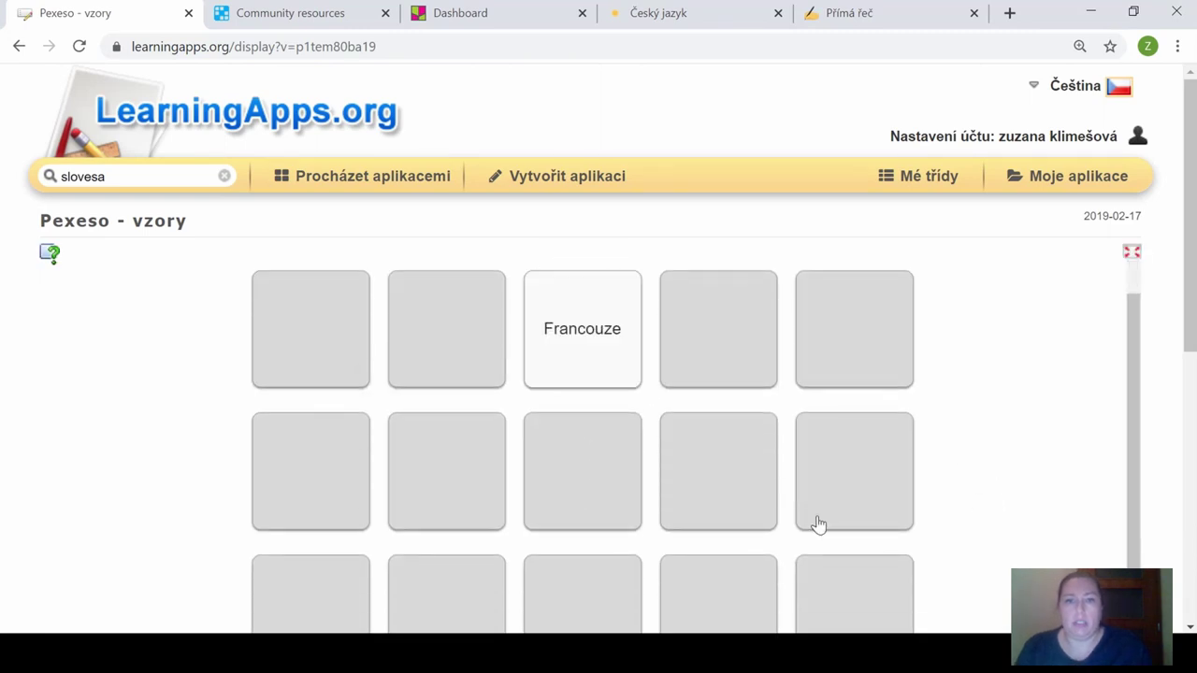
left_click(722, 503)
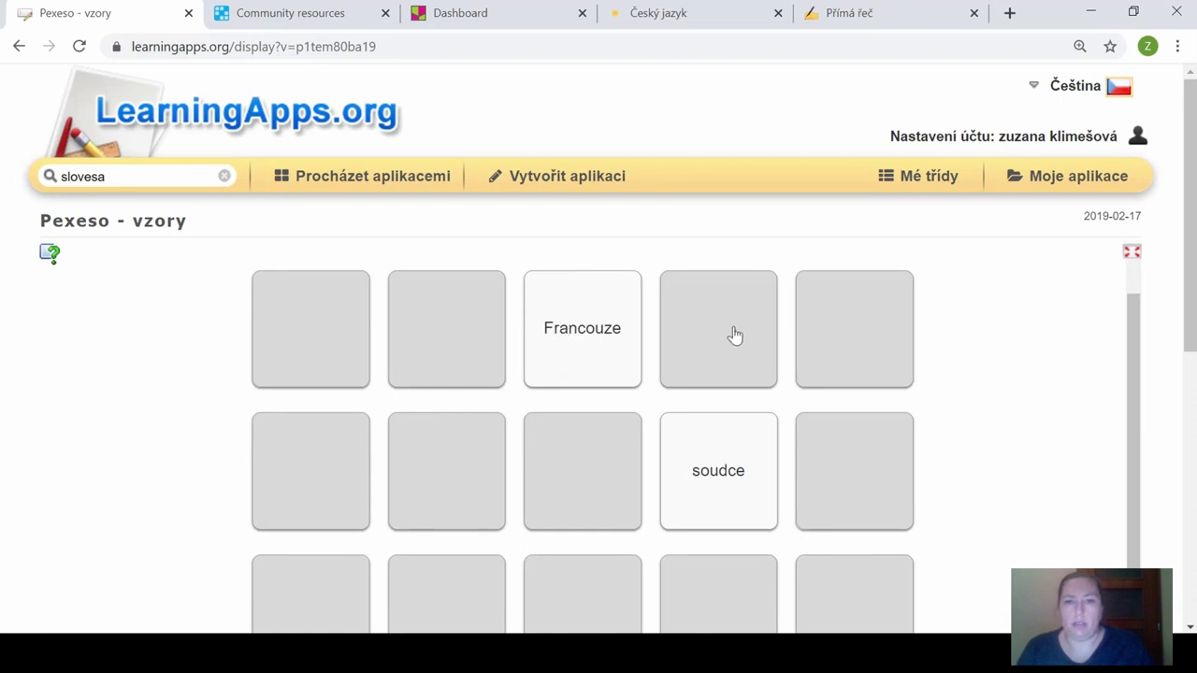
left_click(741, 366)
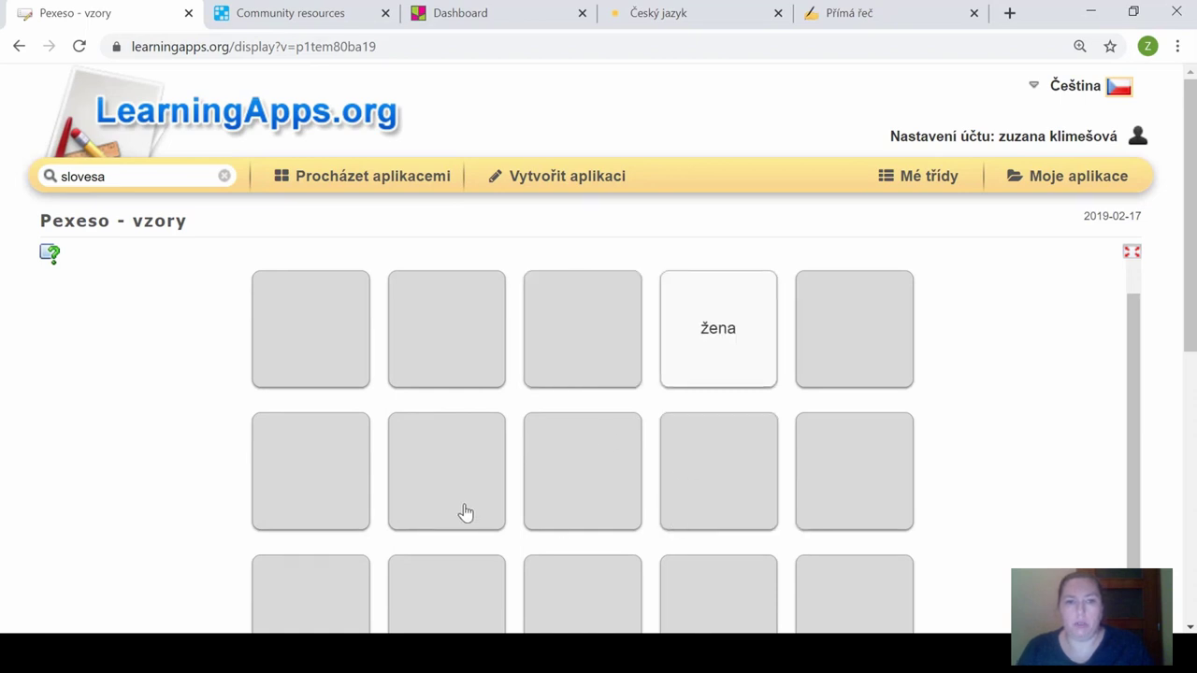
left_click(428, 508)
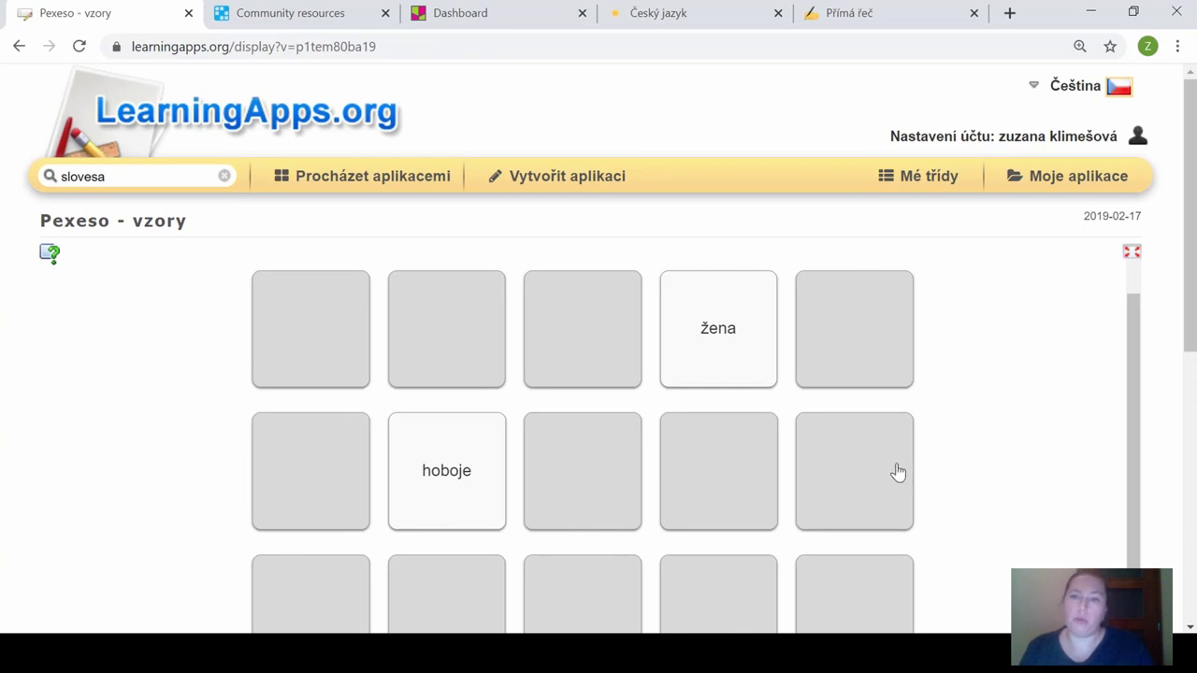
Start a similar app based on Pexeso - vzory and review the word pairs defined in its editor.
scroll(899, 473, "down", 3)
scroll(817, 483, "down", 1)
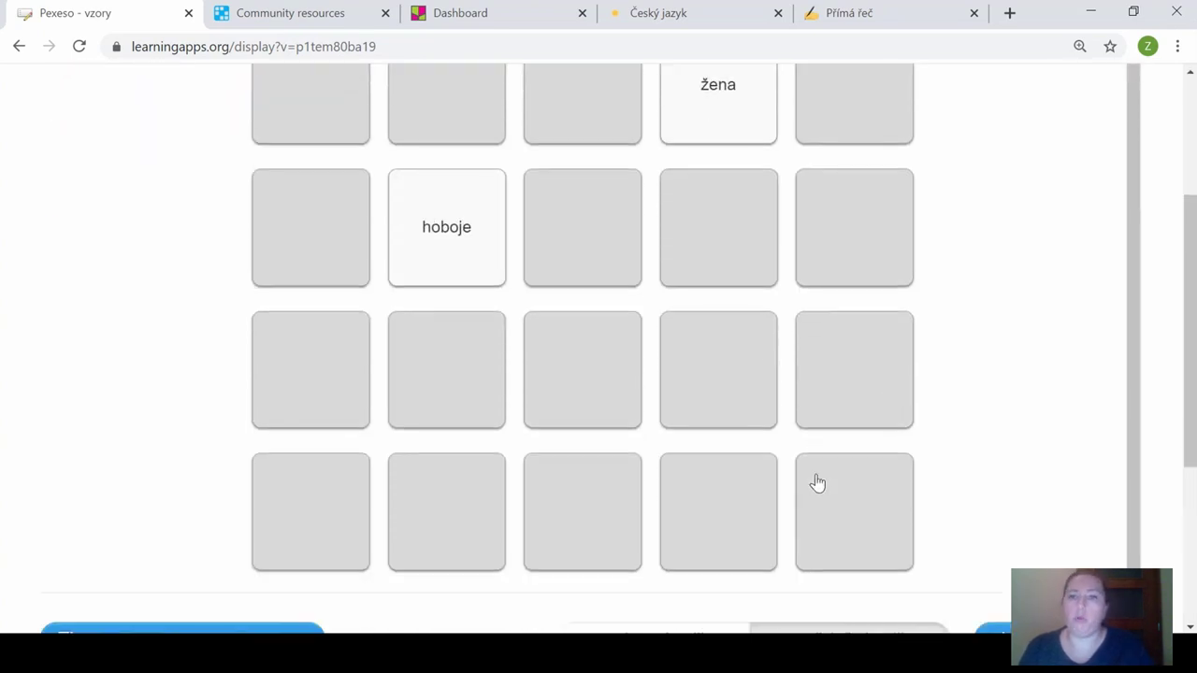
scroll(817, 482, "down", 2)
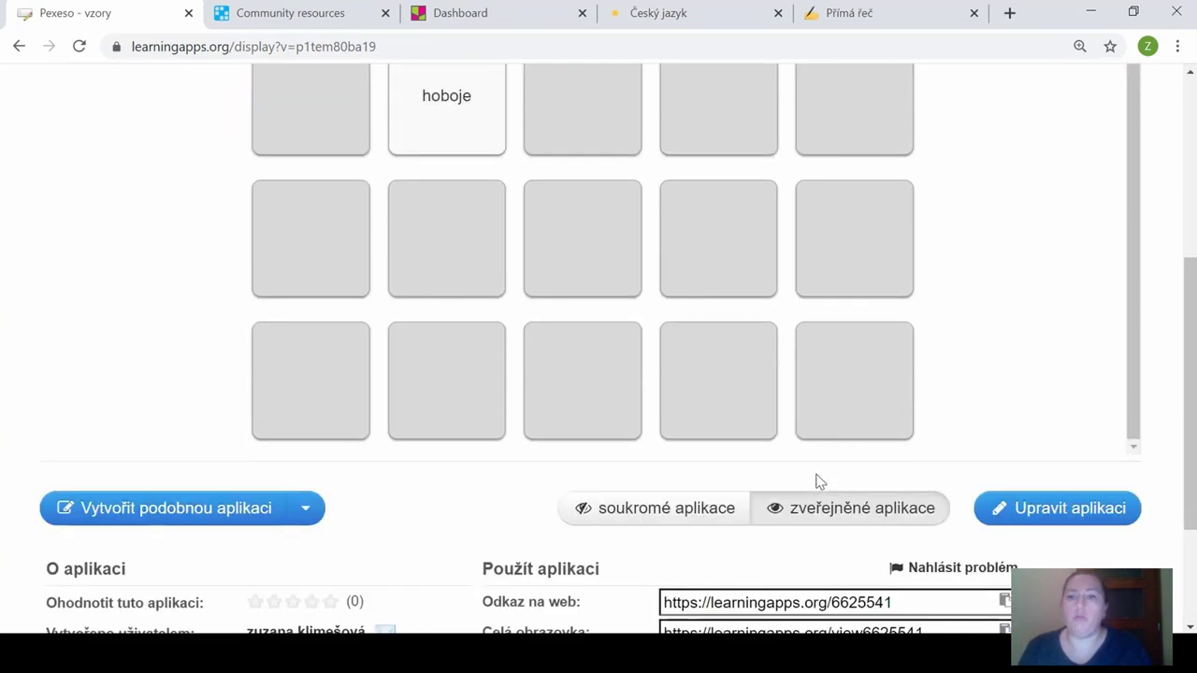
left_click(140, 510)
scroll(567, 409, "down", 3)
scroll(598, 414, "down", 3)
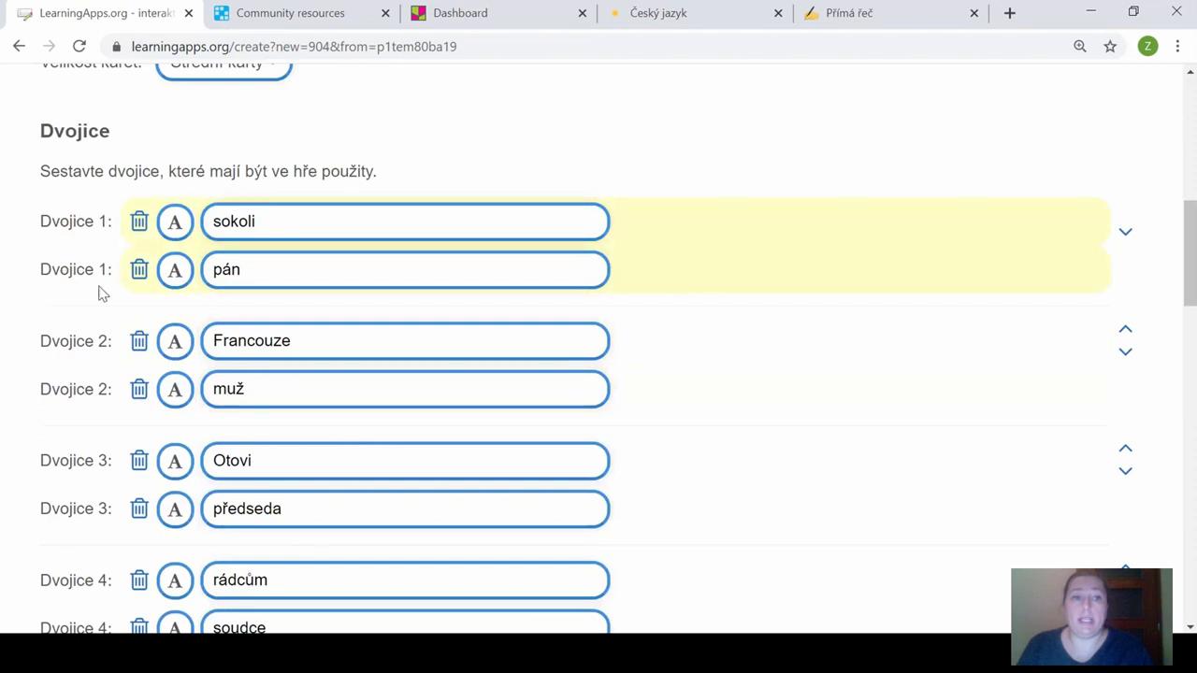
scroll(139, 490, "down", 5)
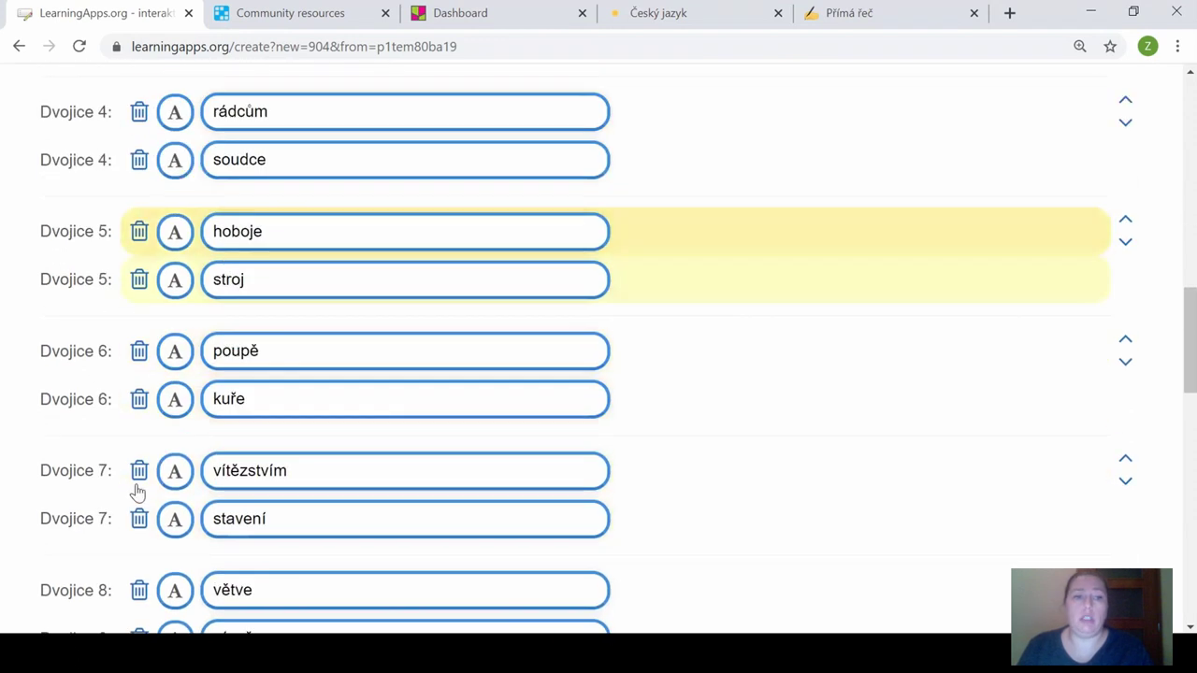
Examine the memory game editor's settings for hiding found pairs, feedback, hint, task description and card size.
scroll(138, 490, "down", 8)
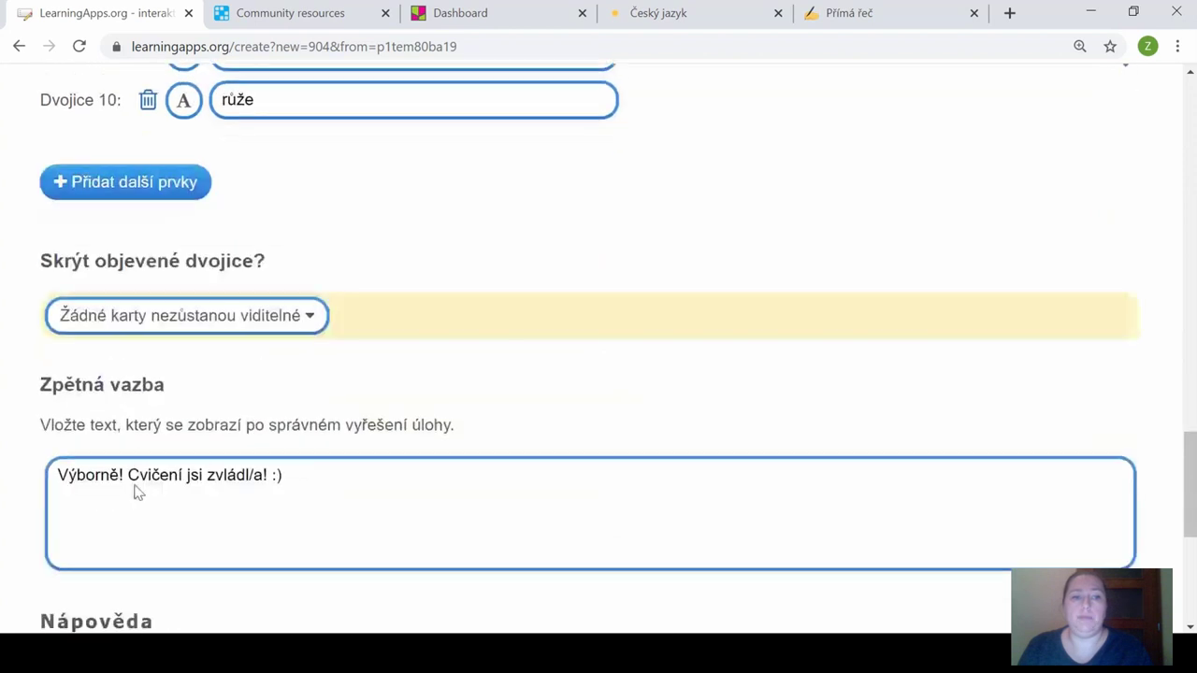
scroll(138, 493, "down", 5)
scroll(134, 492, "up", 4)
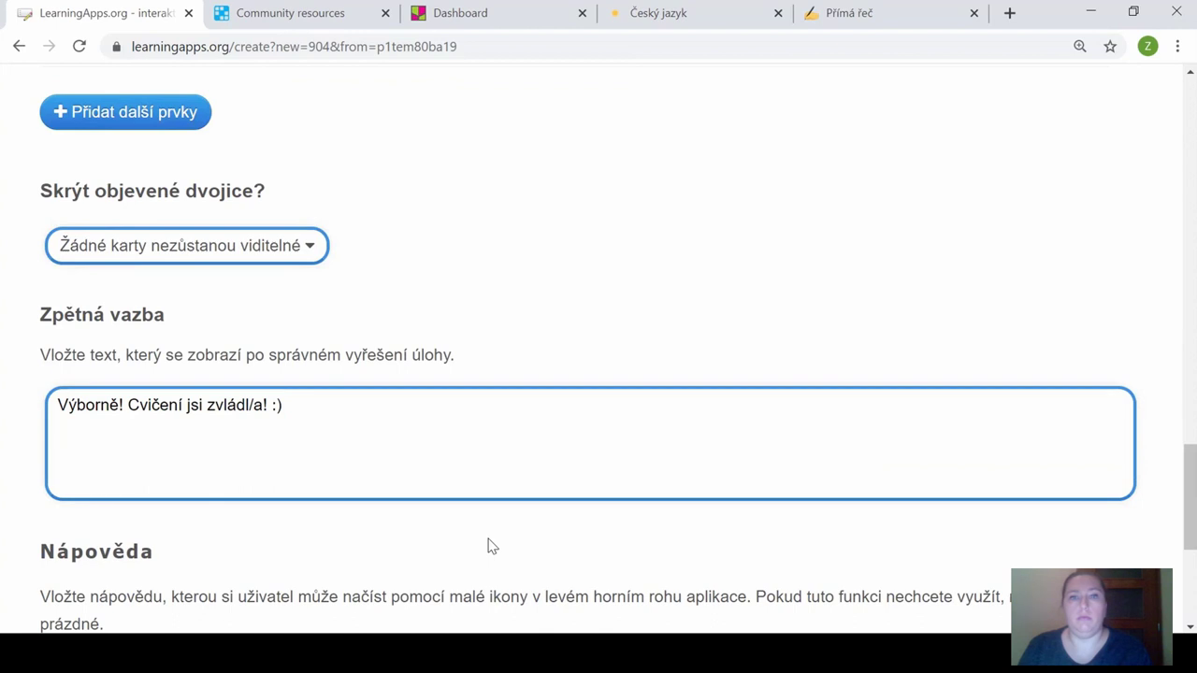
scroll(493, 547, "up", 6)
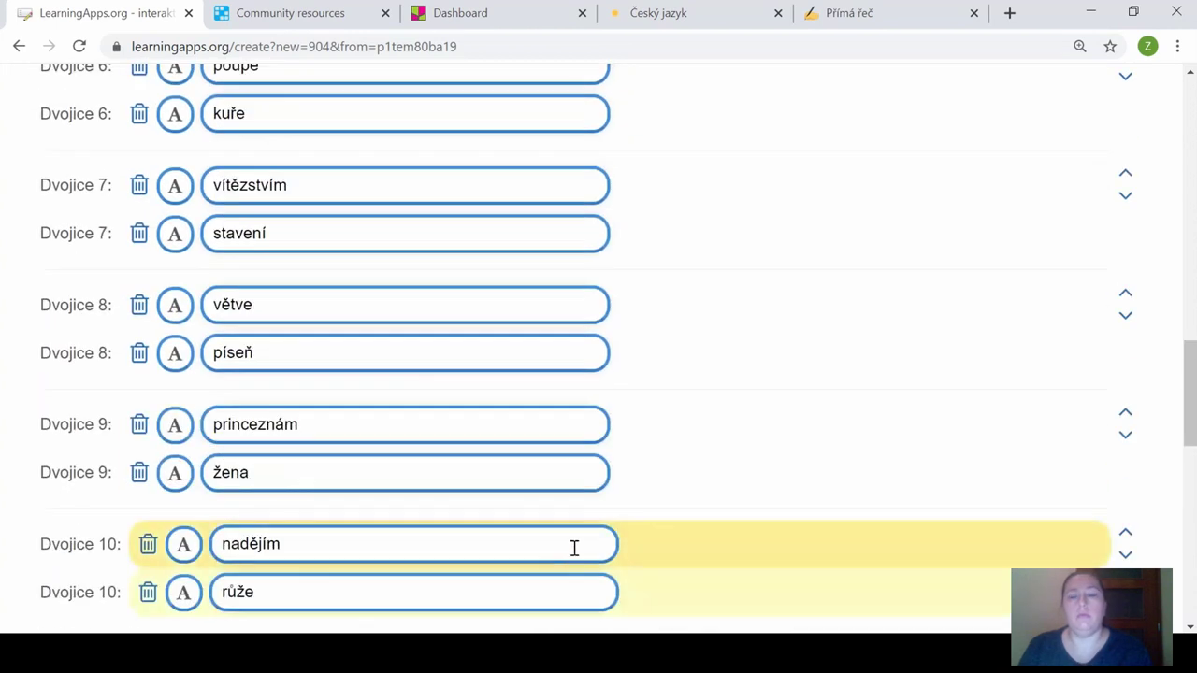
scroll(668, 524, "up", 12)
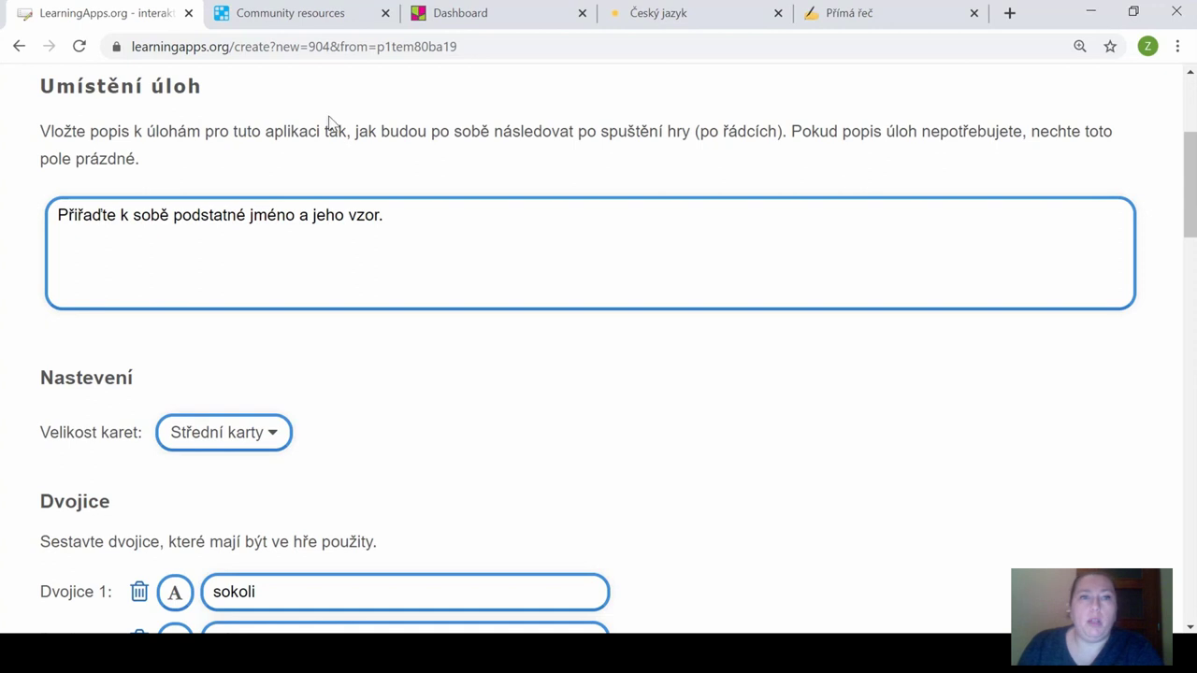
Switch to Wordwall and search its community activities for "slovesa".
left_click(323, 24)
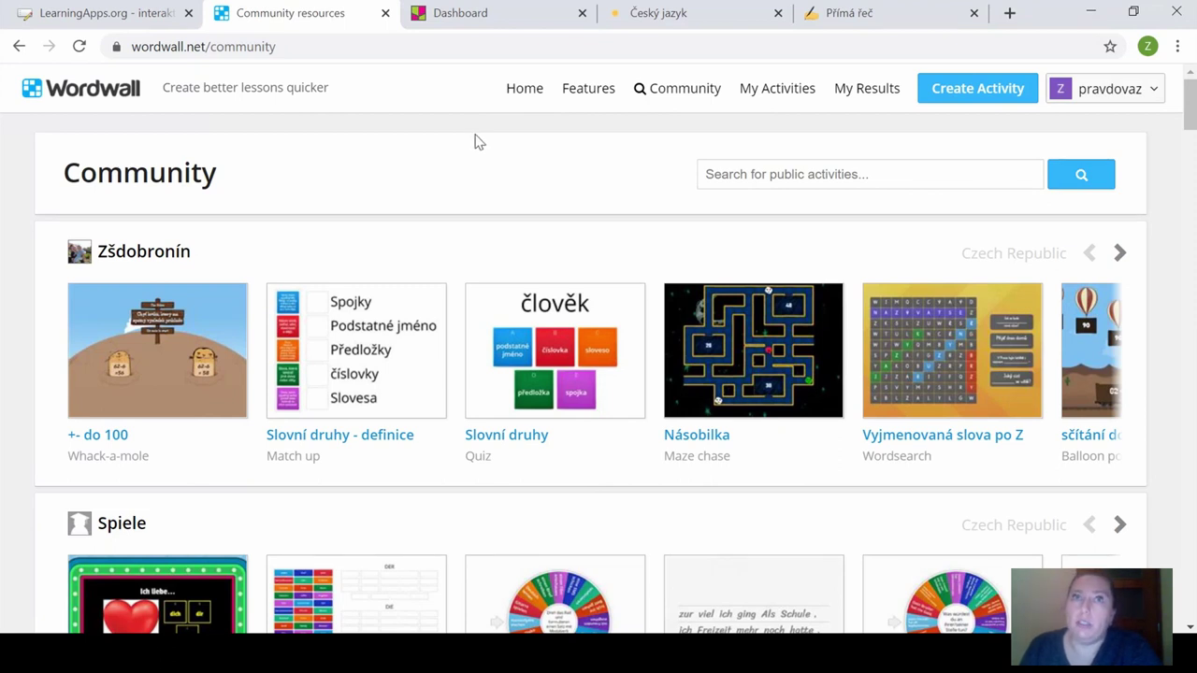
left_click(668, 92)
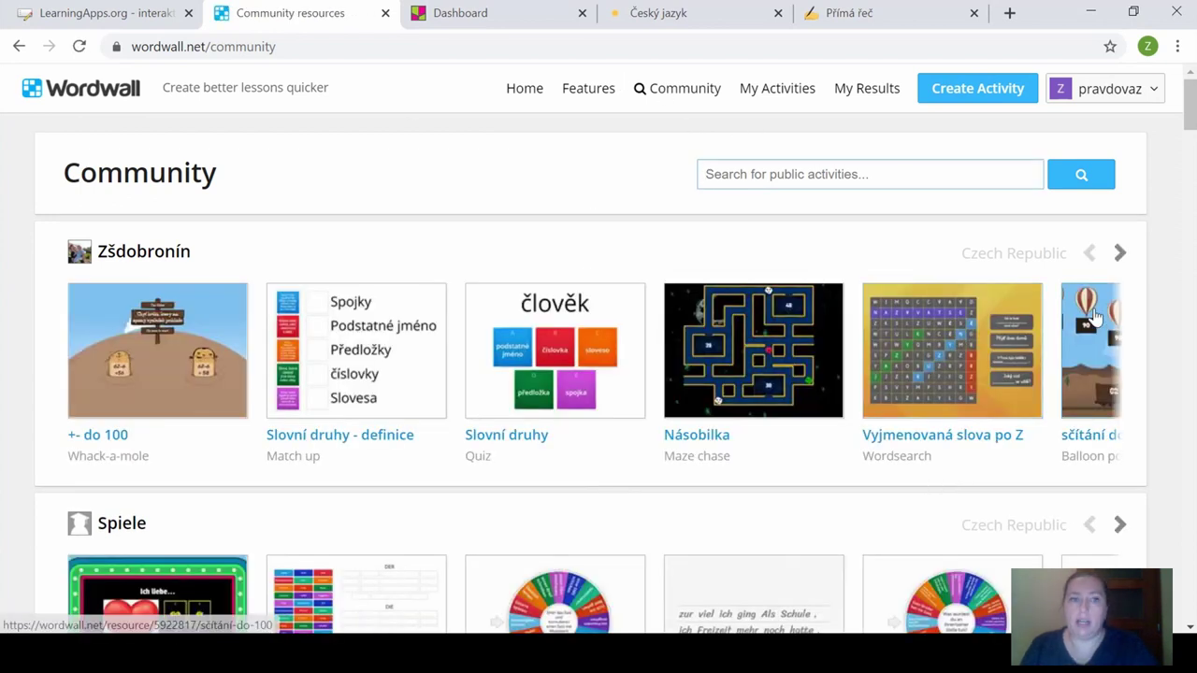
type("slovesa")
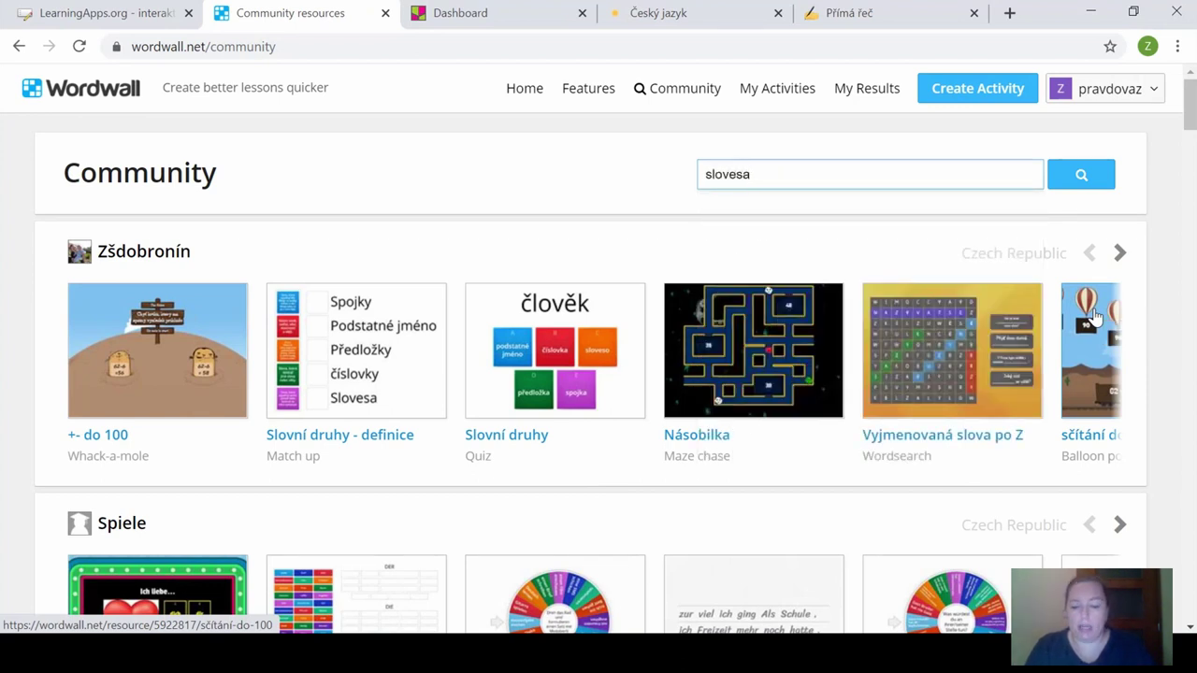
key("Return")
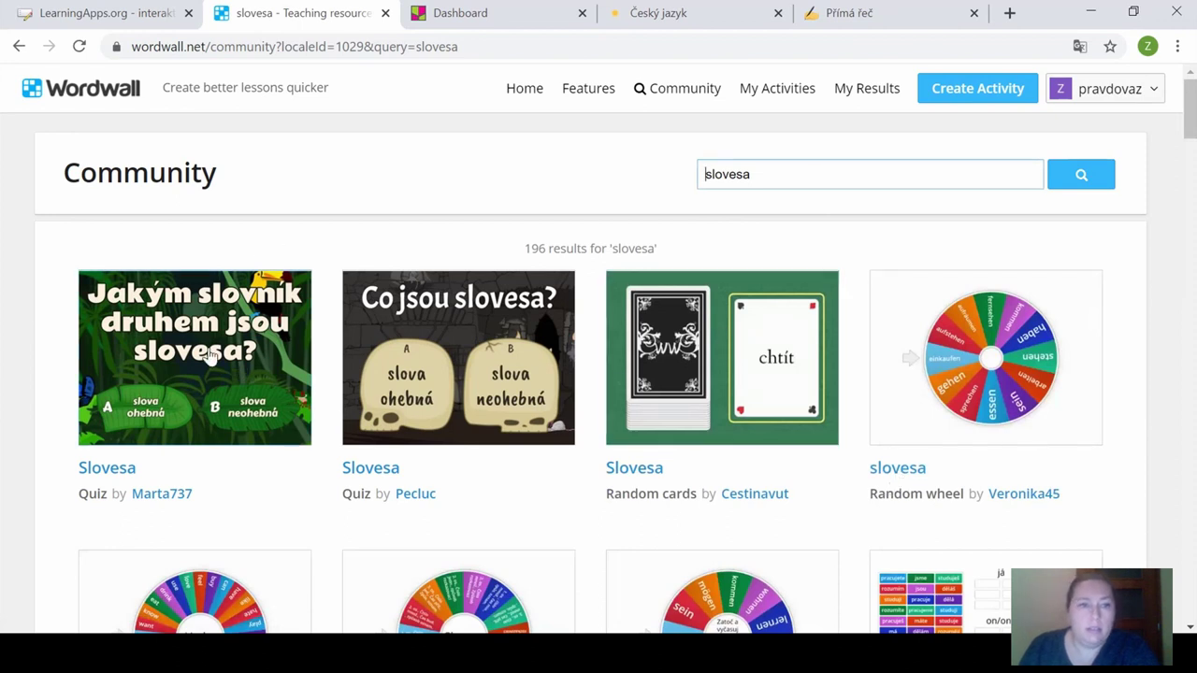
Open the Slovesa quiz with the skull theme and answer its first question, "Co jsou slovesa?", with "slova ohebná".
left_click(533, 400)
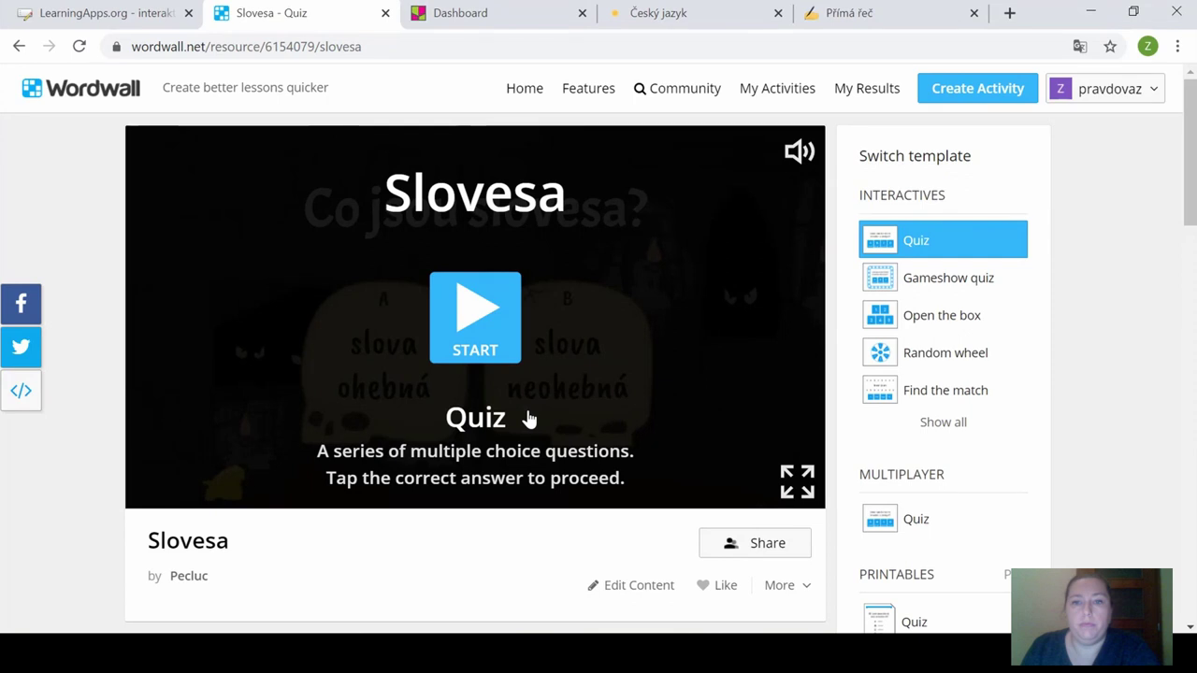
left_click(507, 342)
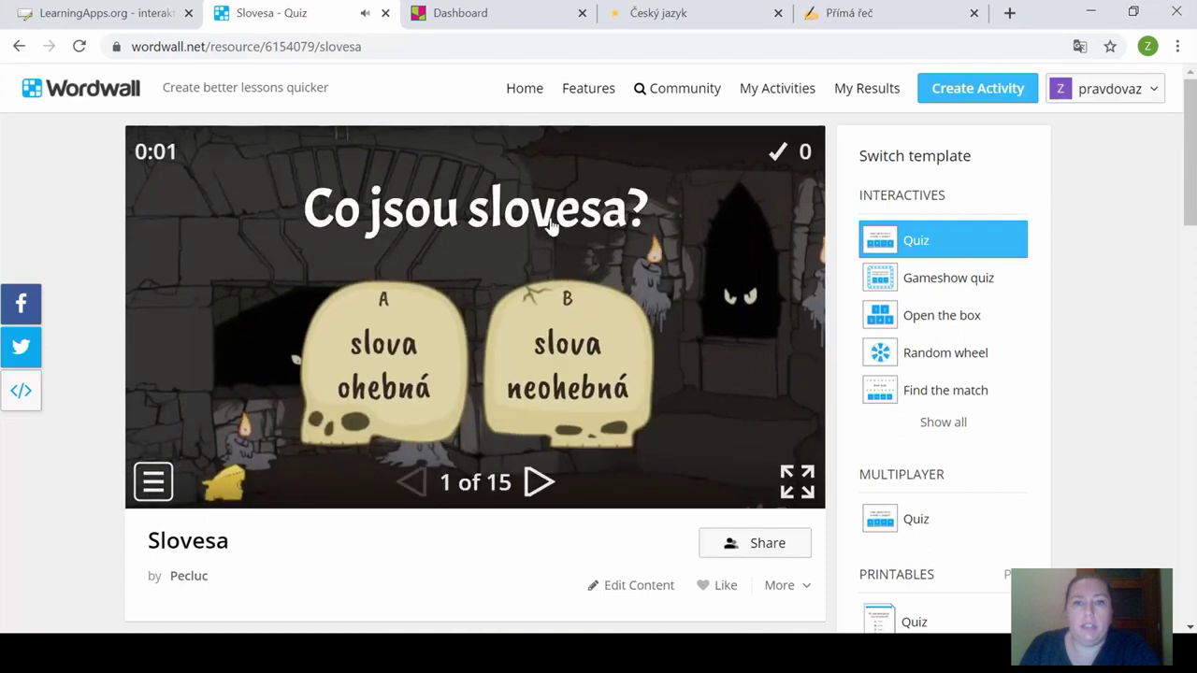
left_click(411, 361)
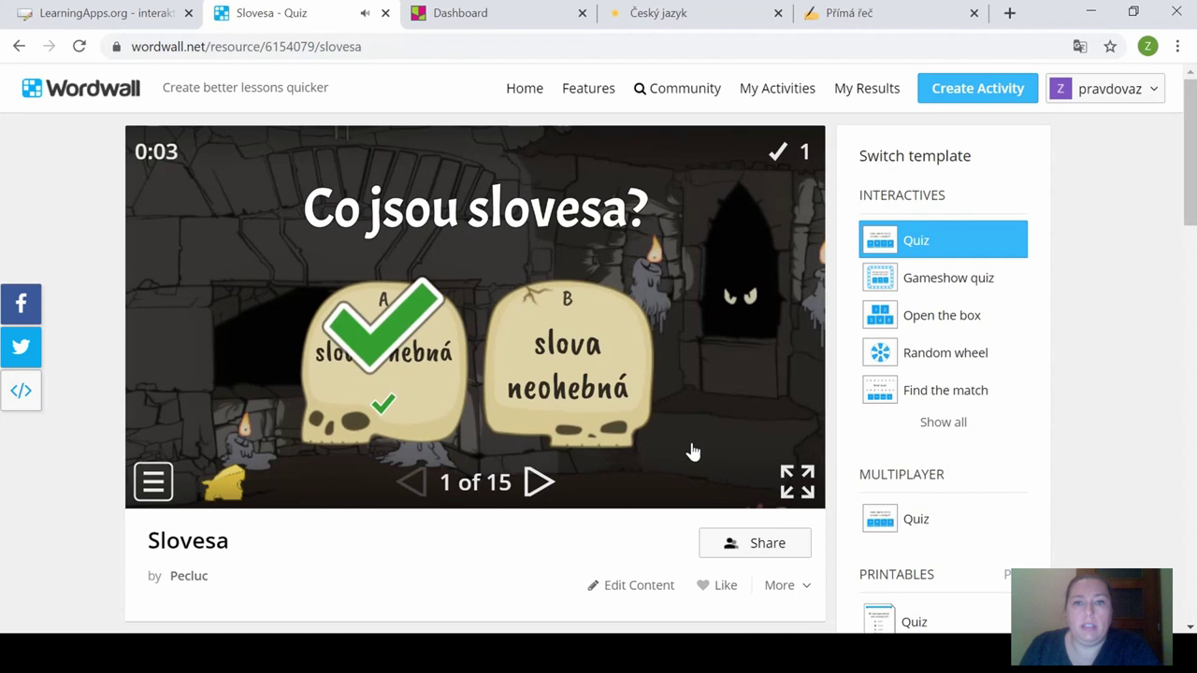
Advance the Slovesa quiz to its second question and pause the game.
left_click(534, 483)
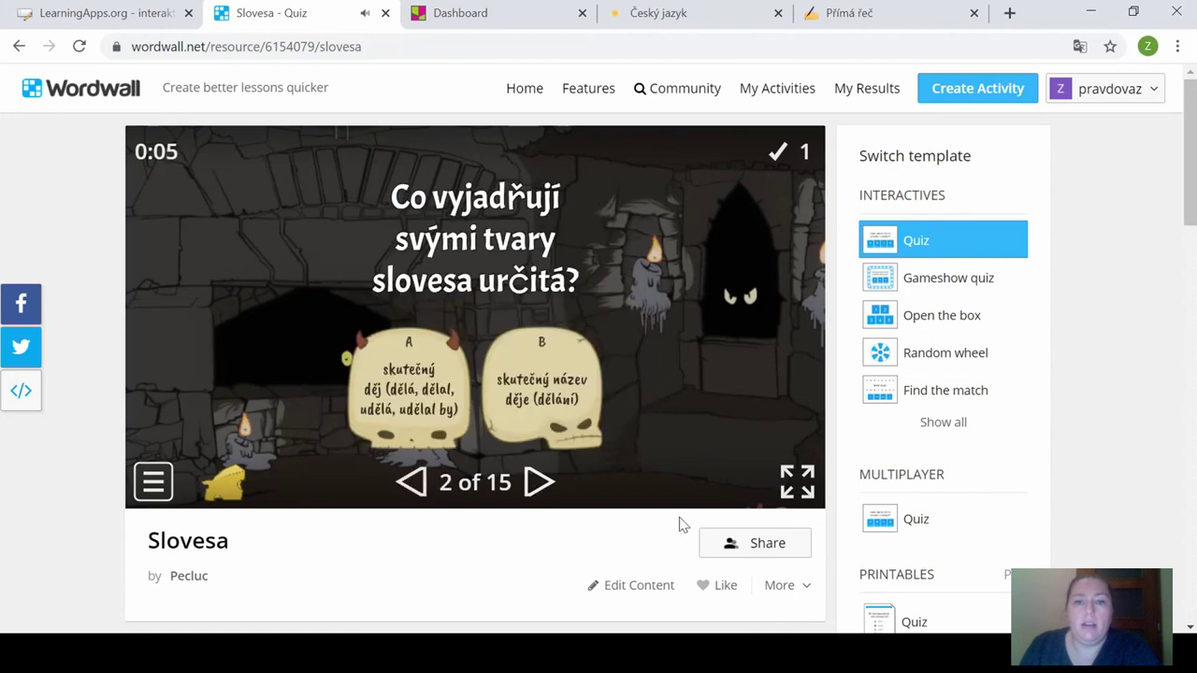
left_click(156, 494)
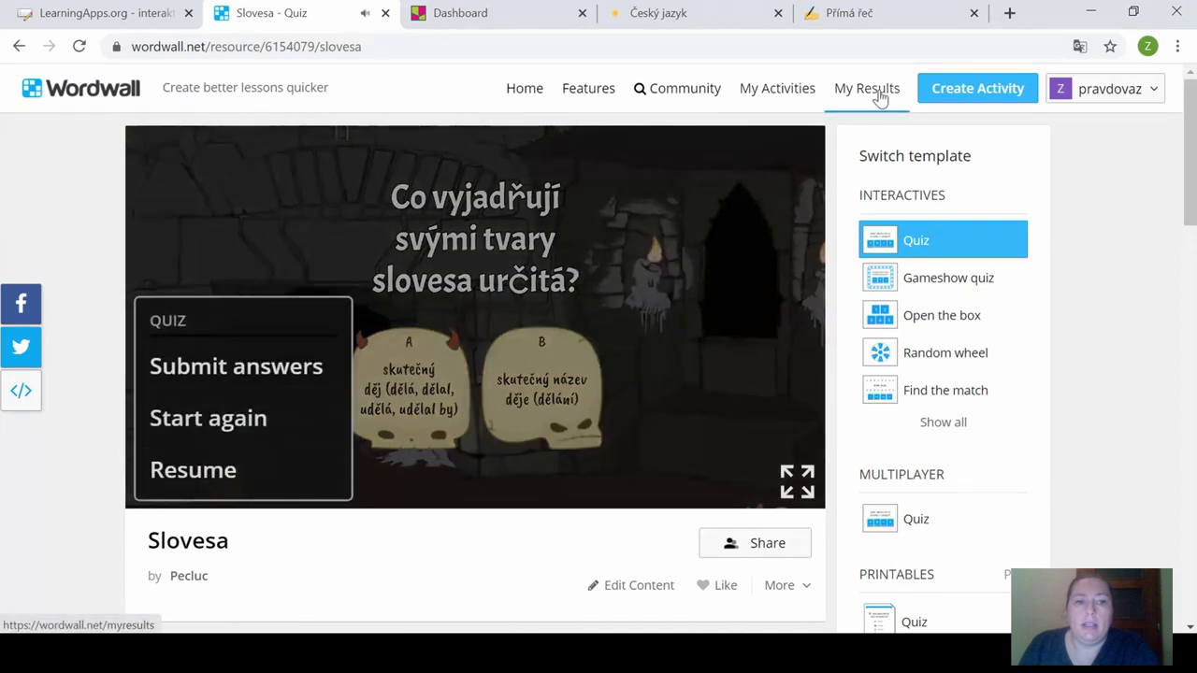
Open the list of your own Wordwall activities and translate the page into Czech.
left_click(772, 93)
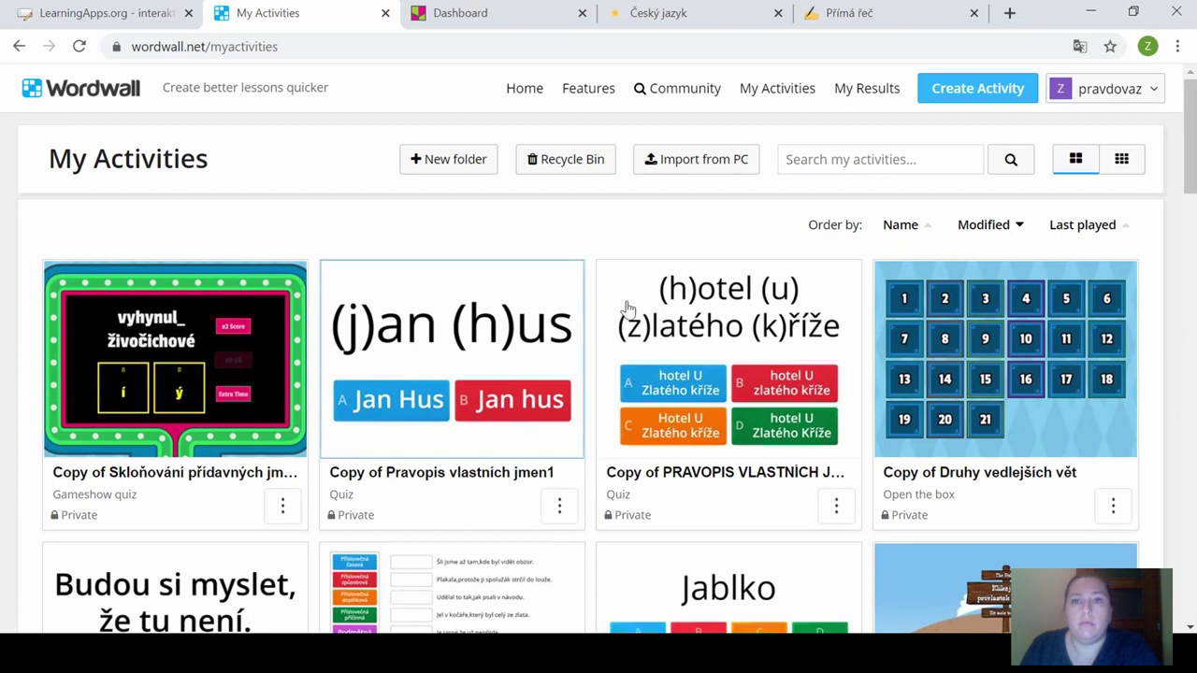
left_click(1080, 47)
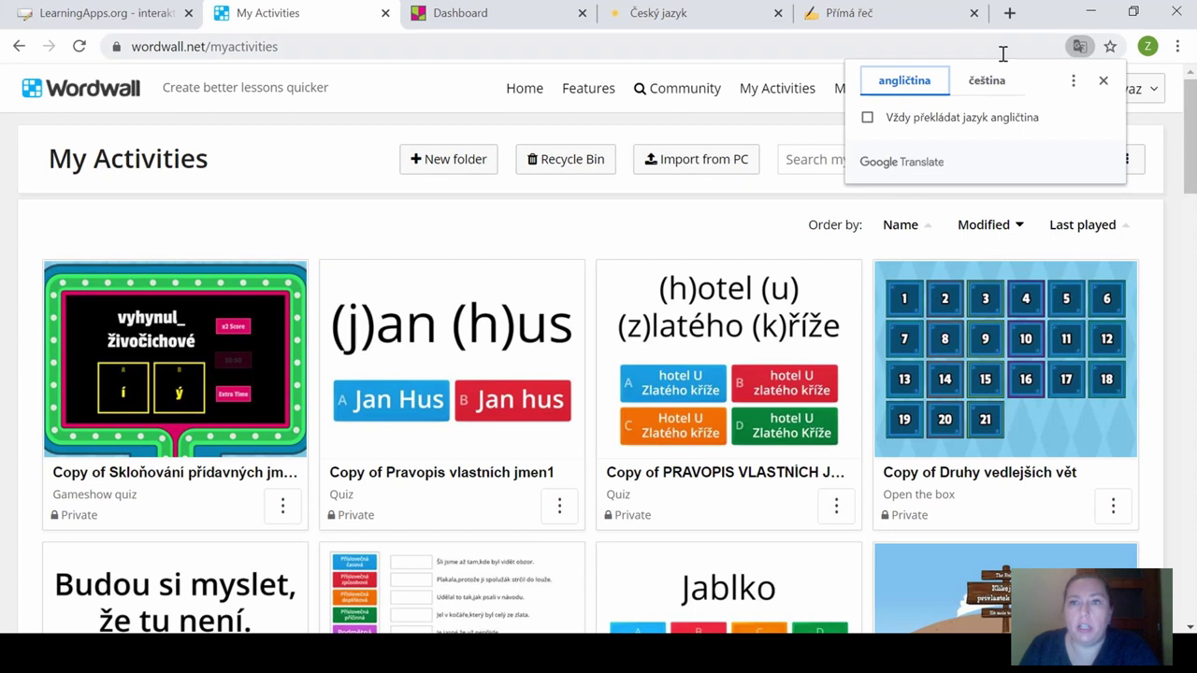
left_click(997, 85)
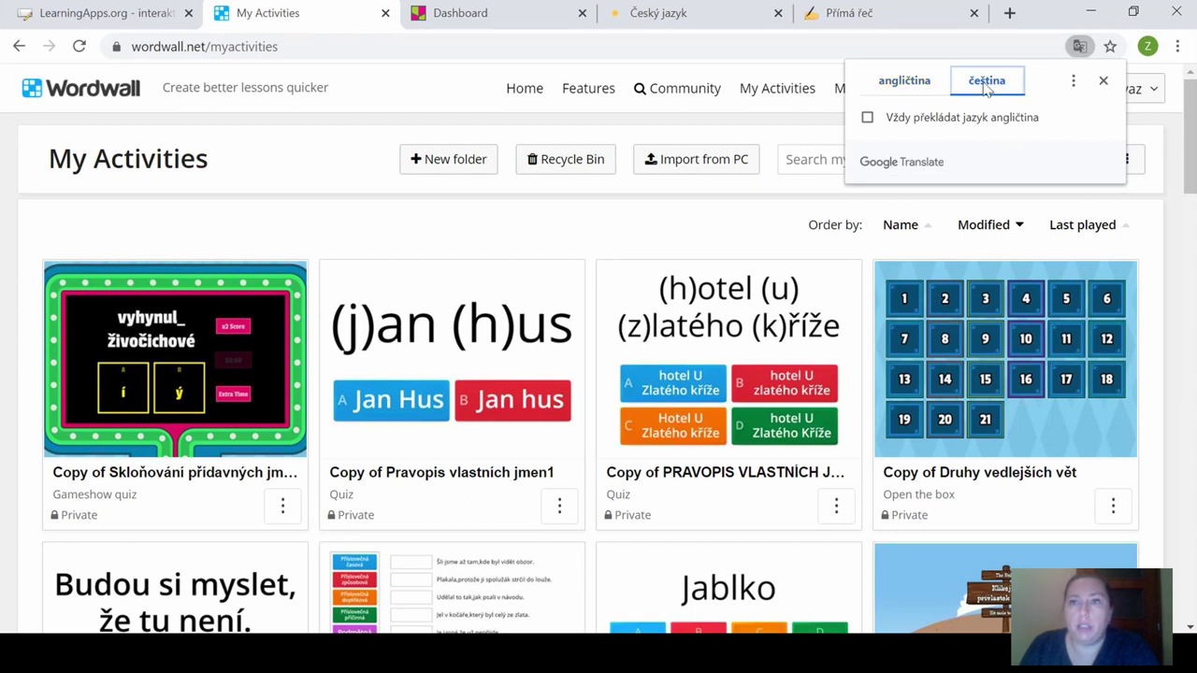
left_click(655, 238)
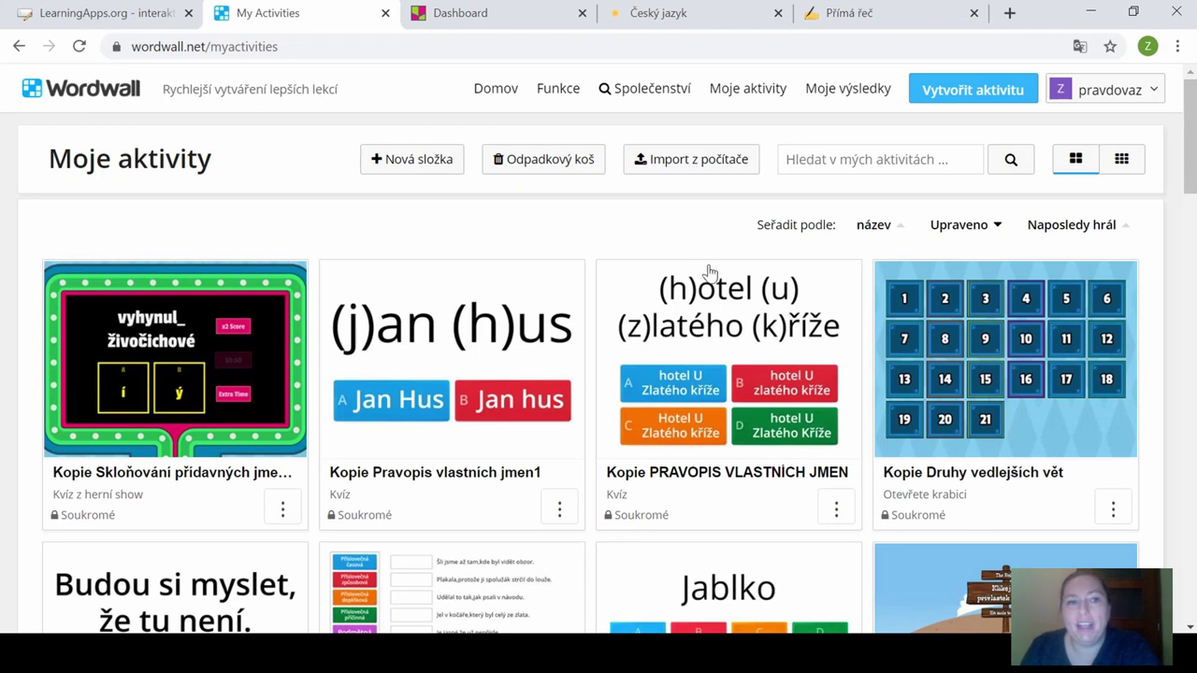
Find and open the Přívlastek shodný whack-a-mole activity among your own activities.
scroll(706, 263, "down", 6)
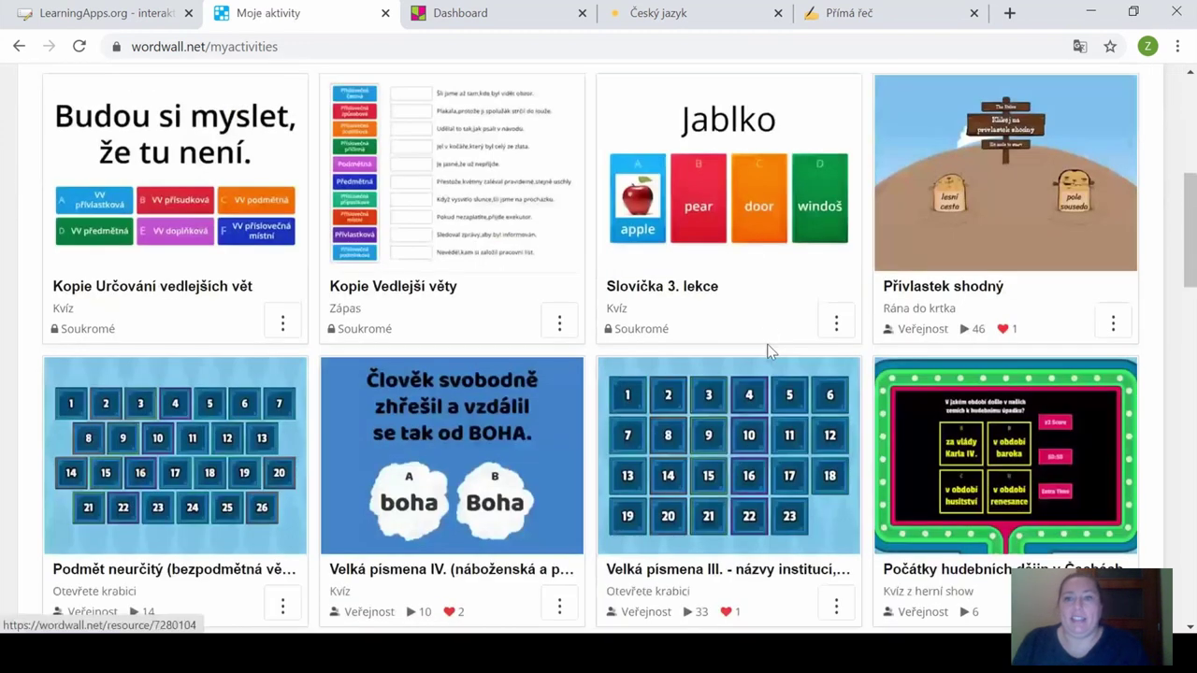
scroll(769, 360, "up", 2)
left_click(1007, 222)
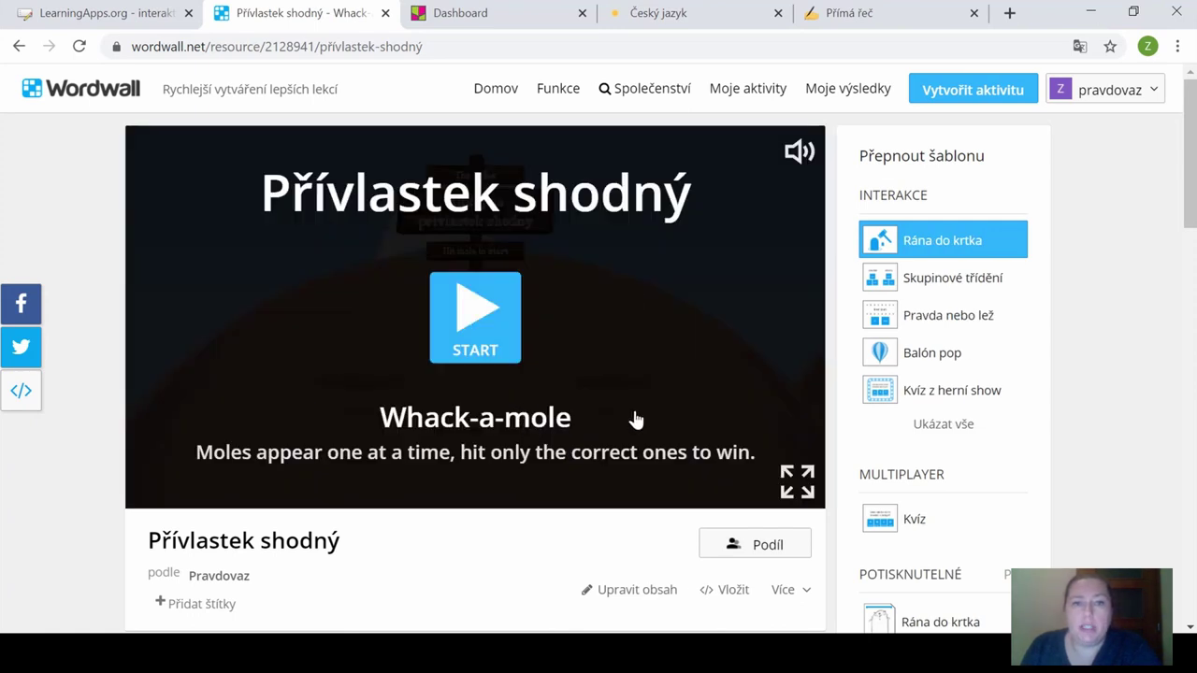
Play level 1 of the whack-a-mole game, hitting moles with an agreeing attribute such as "jarní počasí", and pause it.
left_click(515, 342)
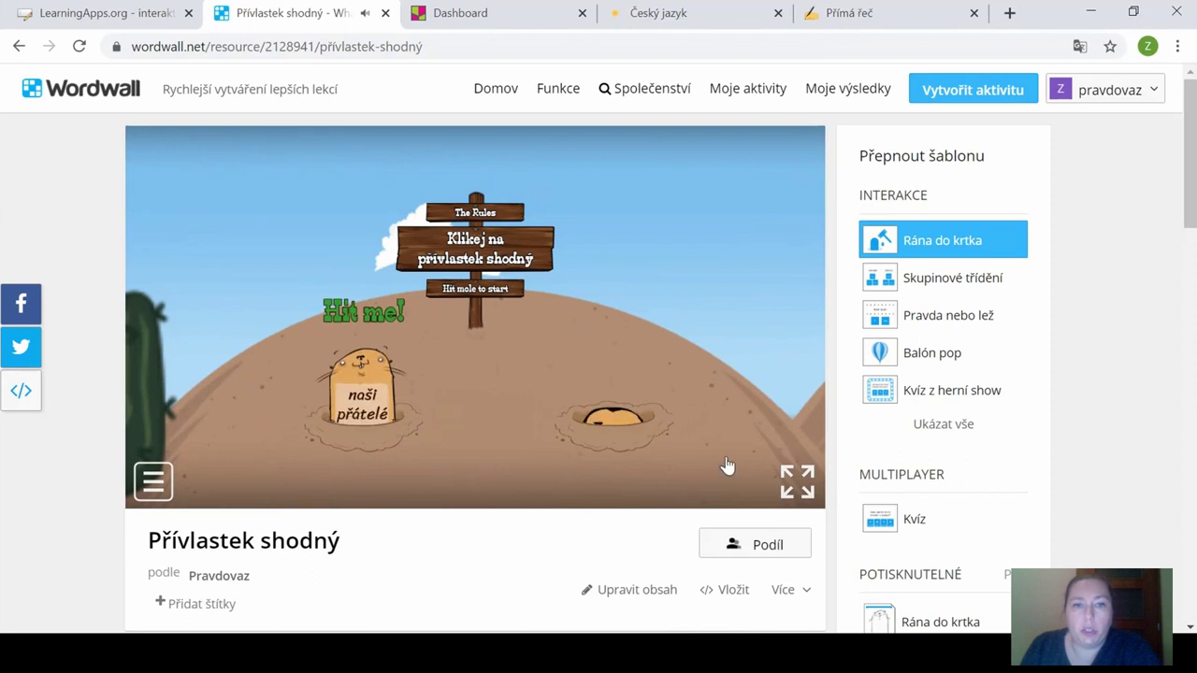
left_click(365, 395)
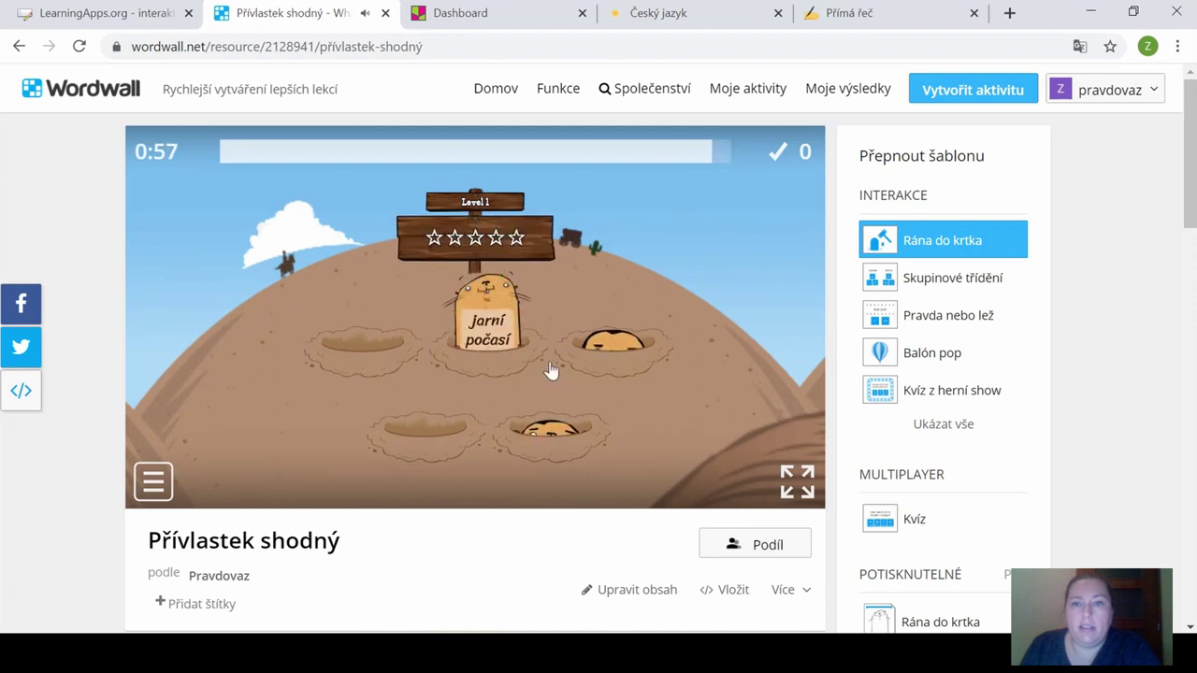
left_click(491, 327)
left_click(547, 393)
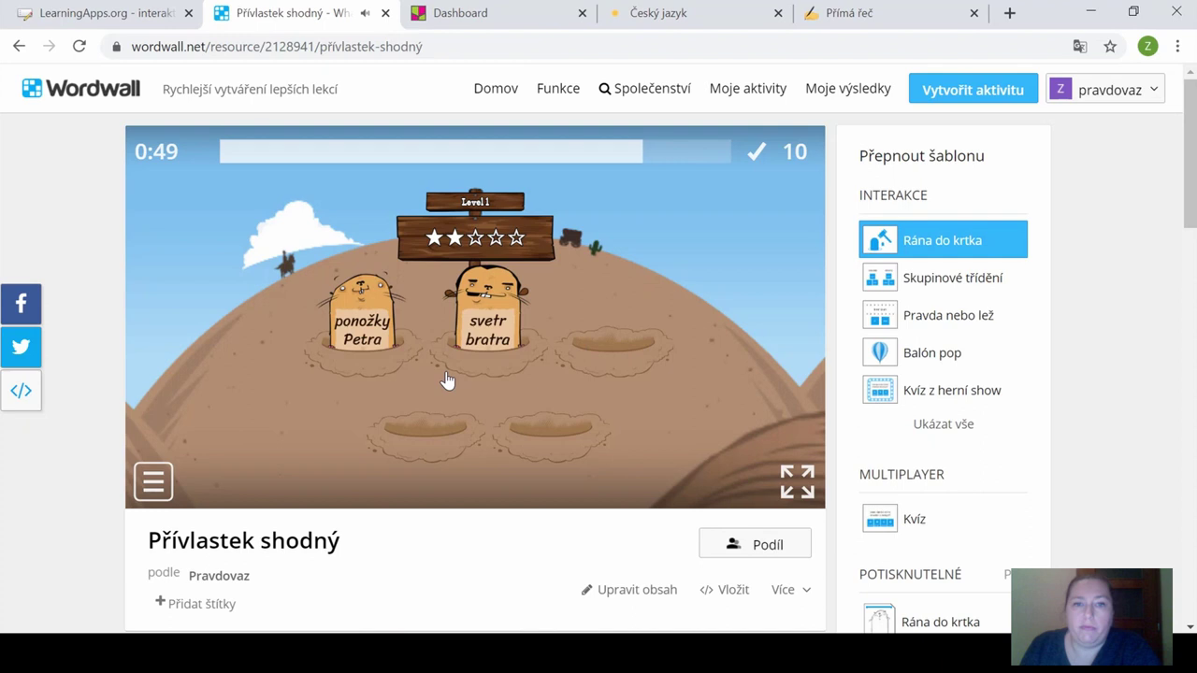
left_click(155, 483)
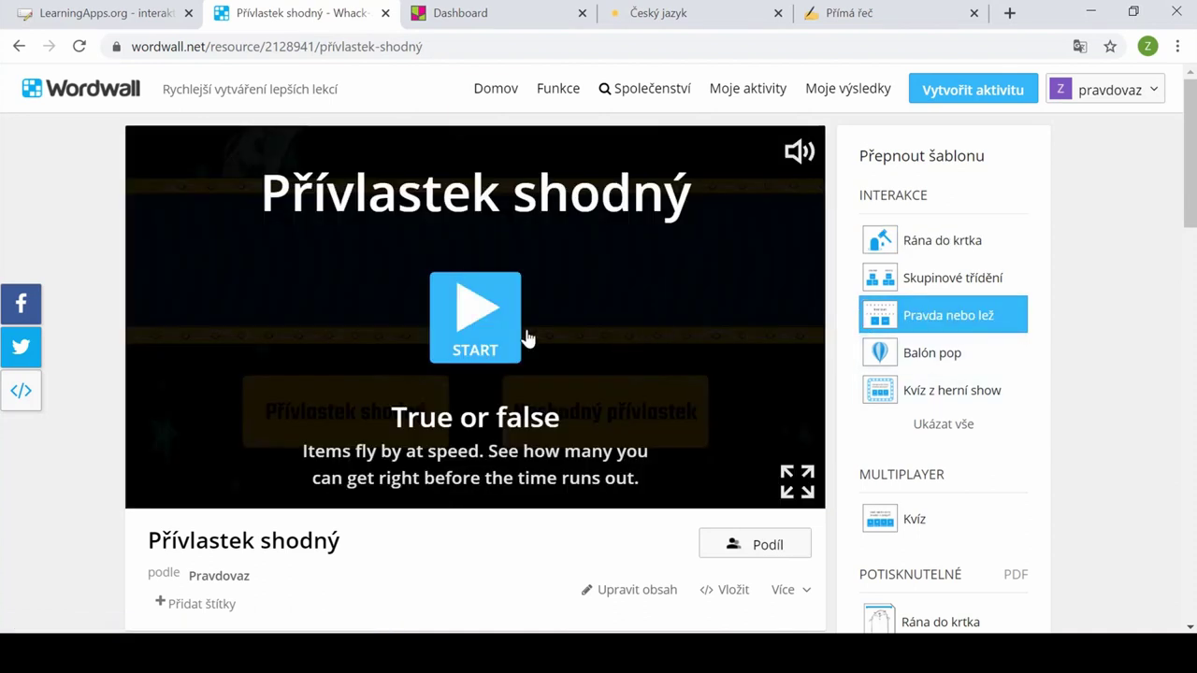
Play the activity as True or false, answering "můj kamarád" with Přívlastek shodný and "dům u lesa" with Neshodný přívlastek.
left_click(496, 342)
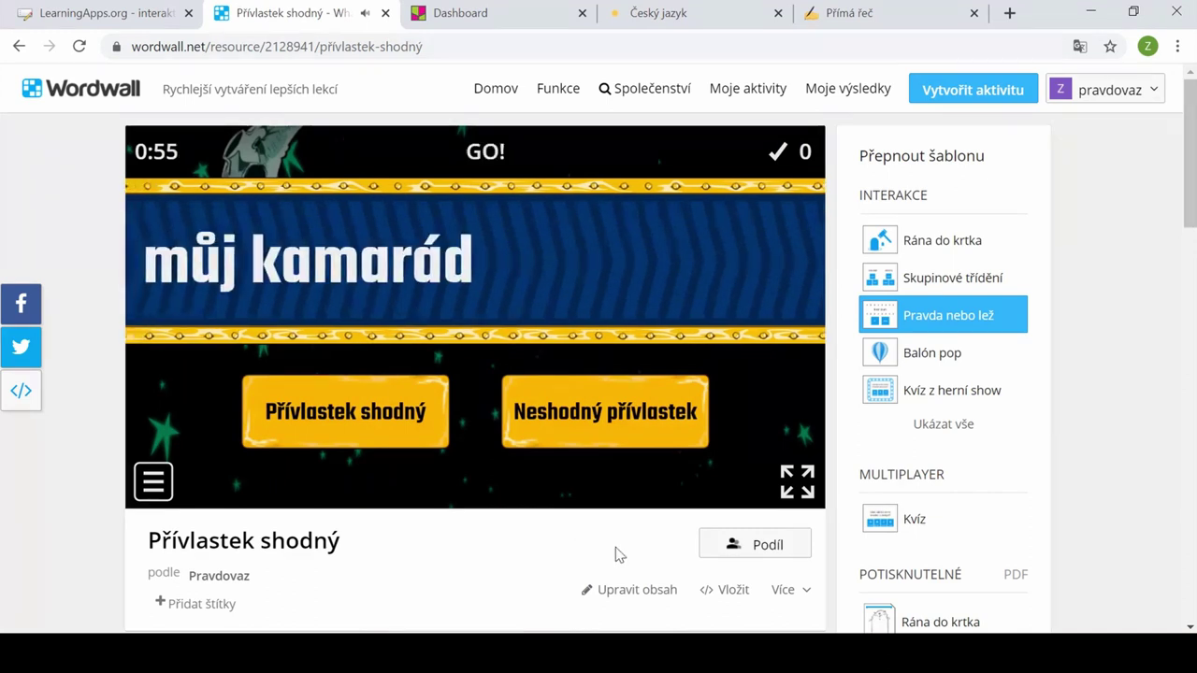
left_click(343, 415)
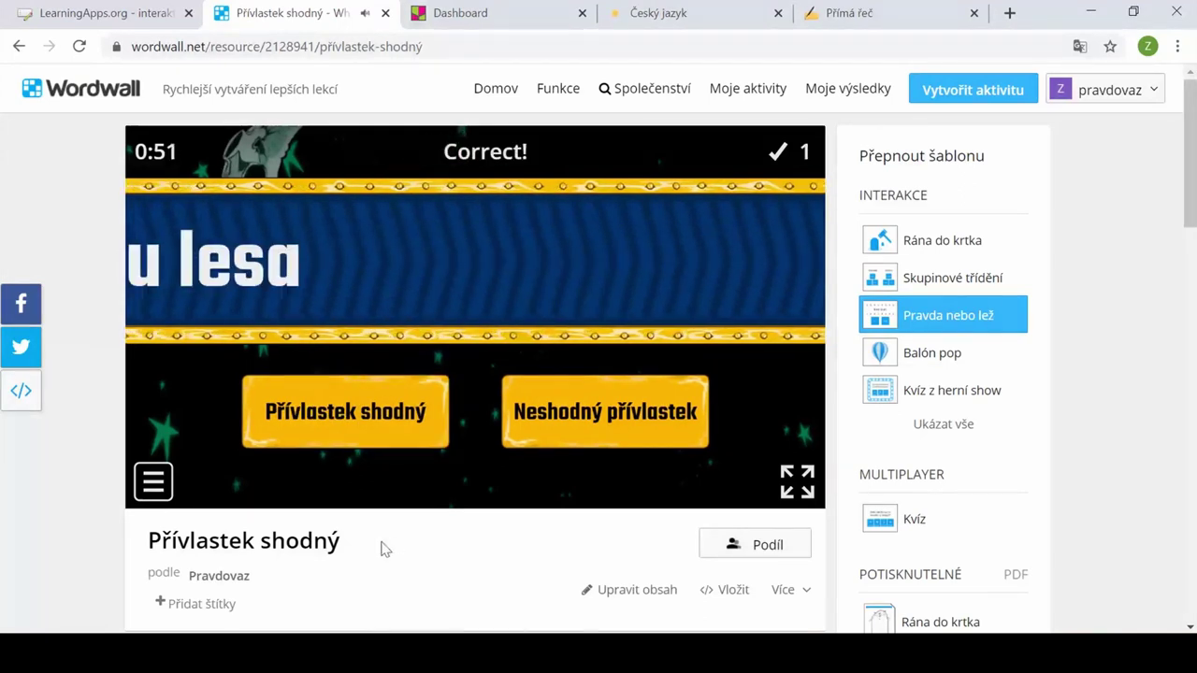
left_click(567, 420)
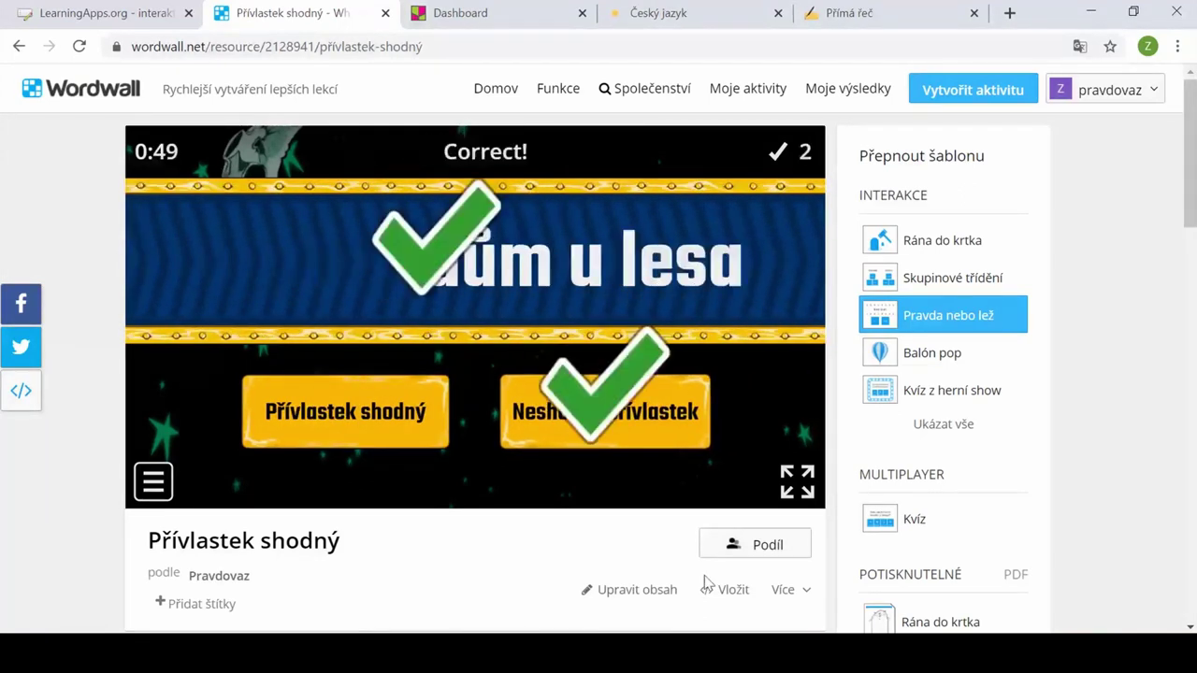
Switch to Group sort and place "hřib pravý" and "levá strana" under Přívlastek shodný, "dům u lesa" and "prstýnek ze zlata" under Neshodný přívlastek.
left_click(944, 280)
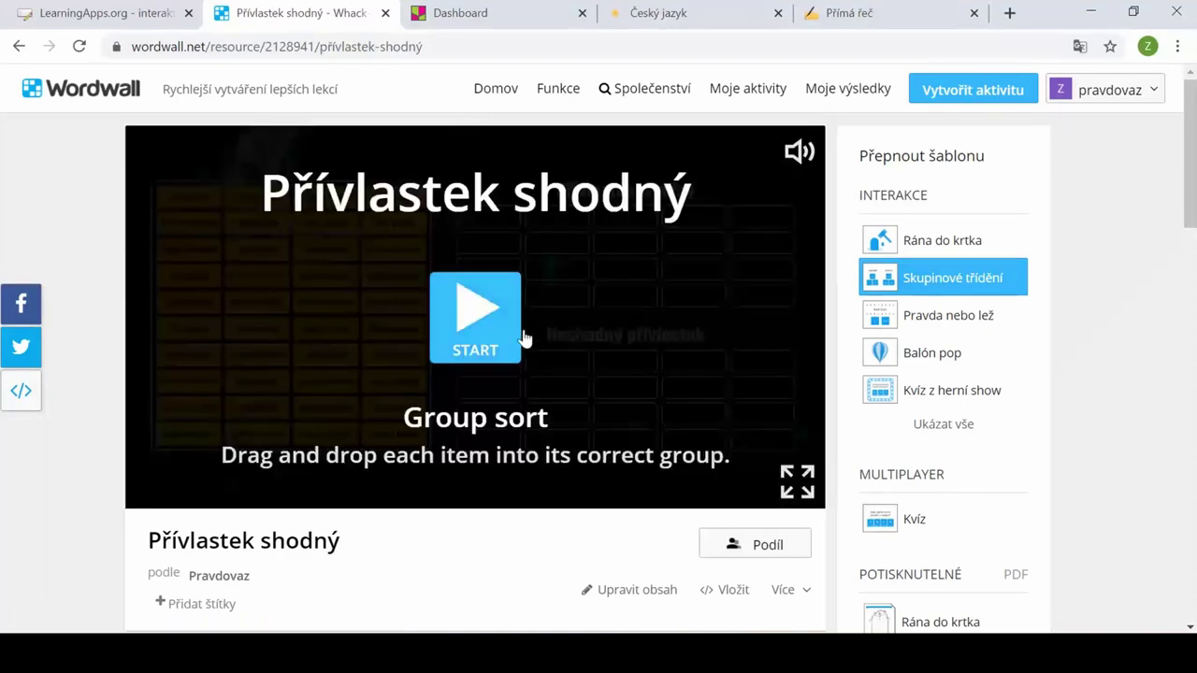
left_click(522, 337)
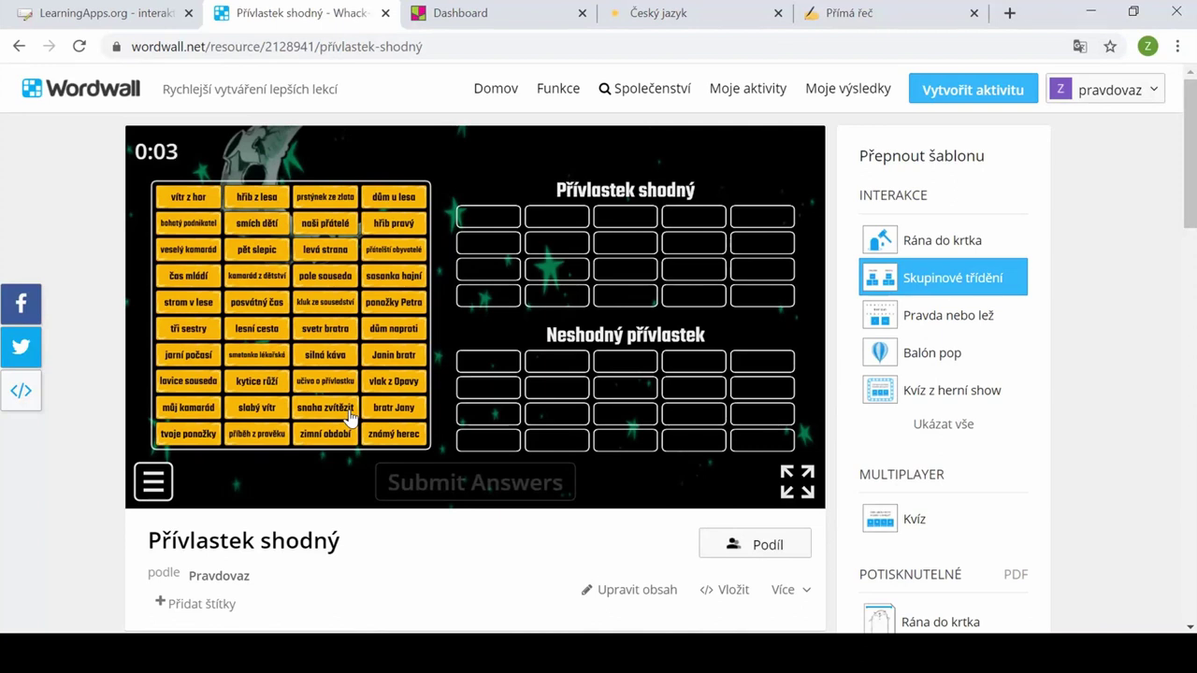
left_click_drag(413, 206, 505, 366)
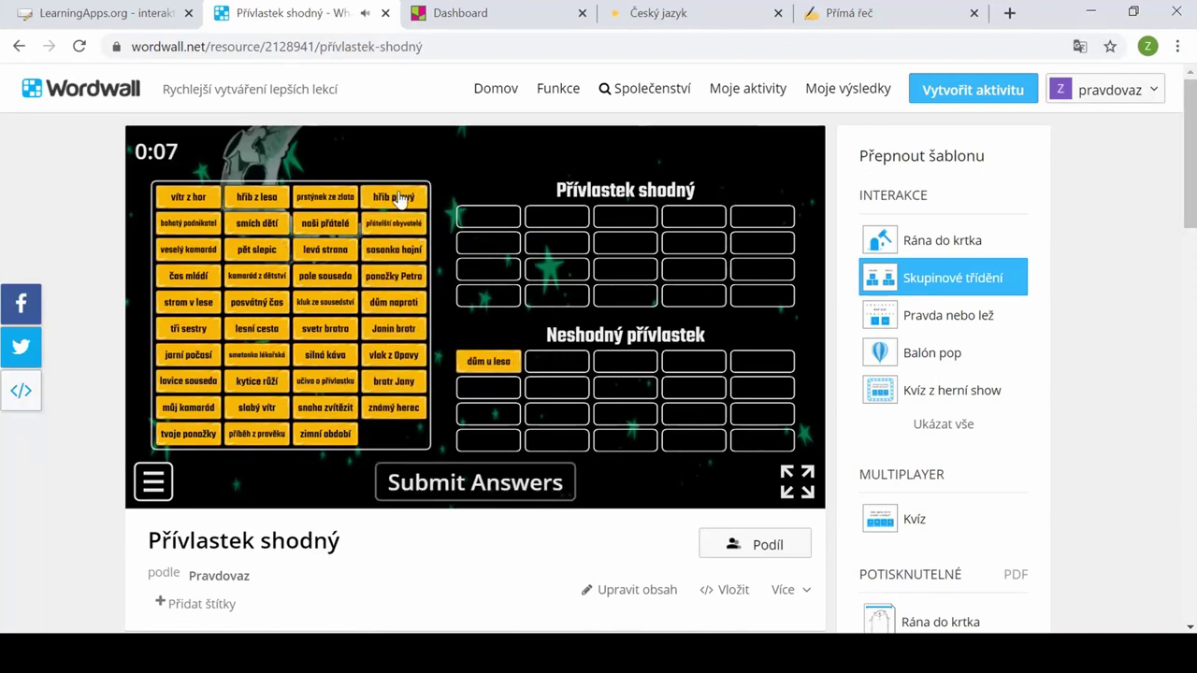
left_click_drag(388, 203, 486, 217)
left_click_drag(326, 203, 559, 361)
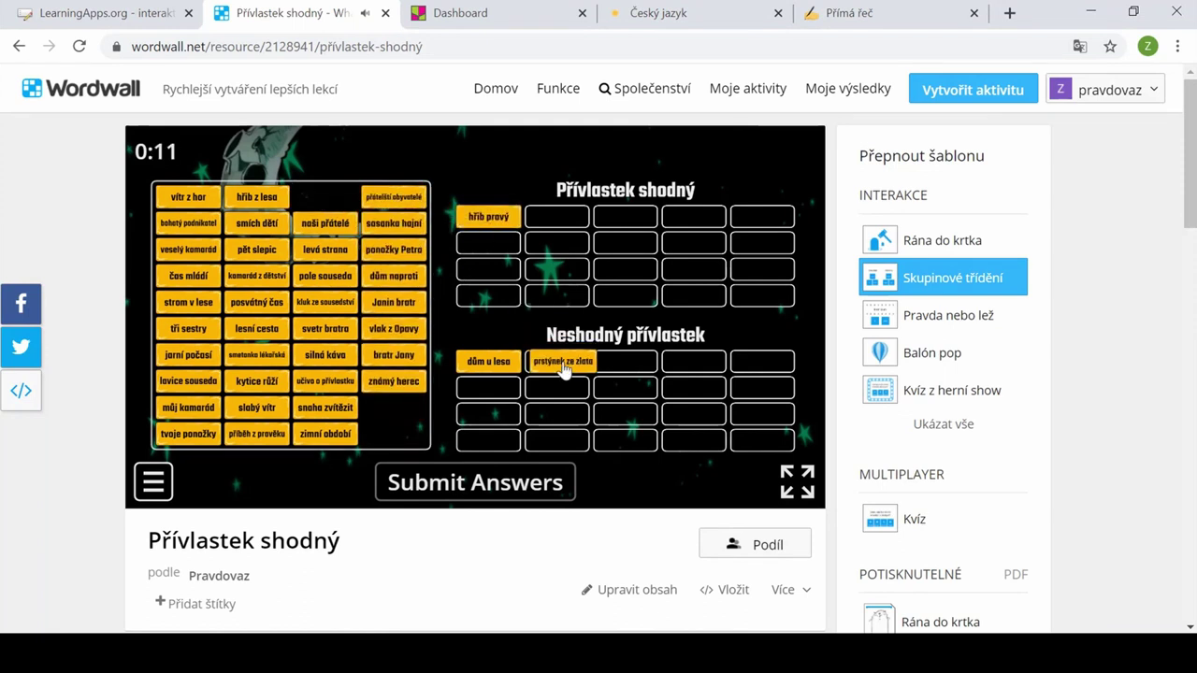
left_click_drag(326, 231, 568, 233)
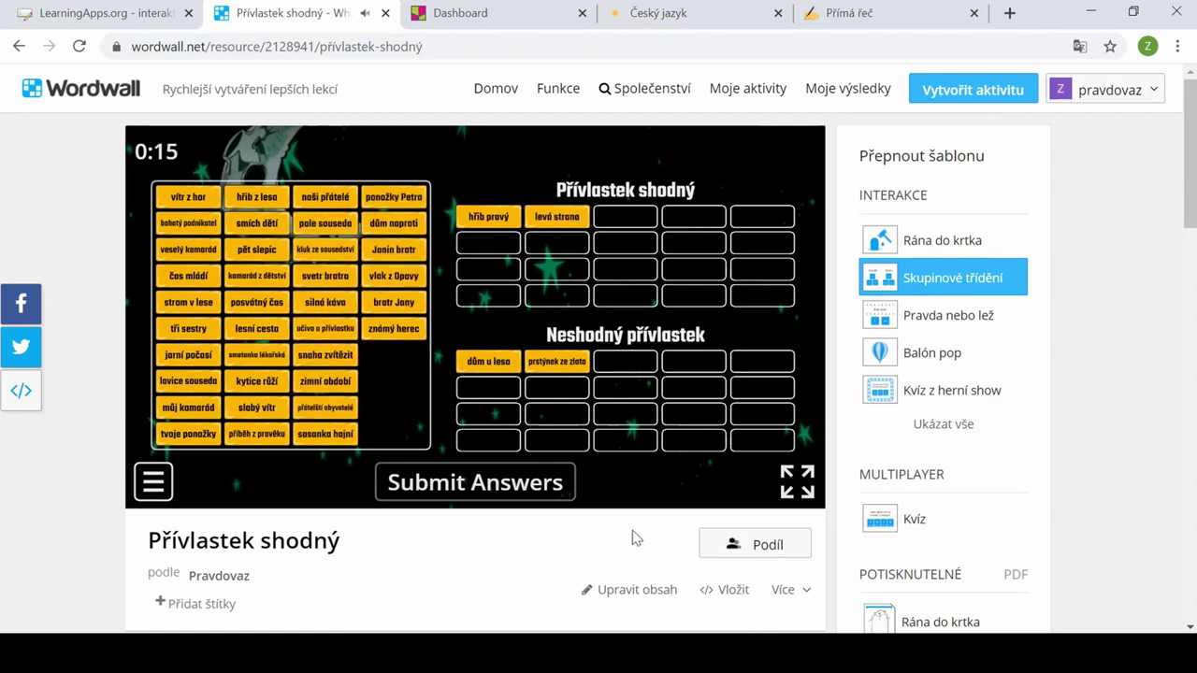
Apply the Mraky theme to the group sort, start the game in the new look and pause it.
scroll(636, 538, "down", 2)
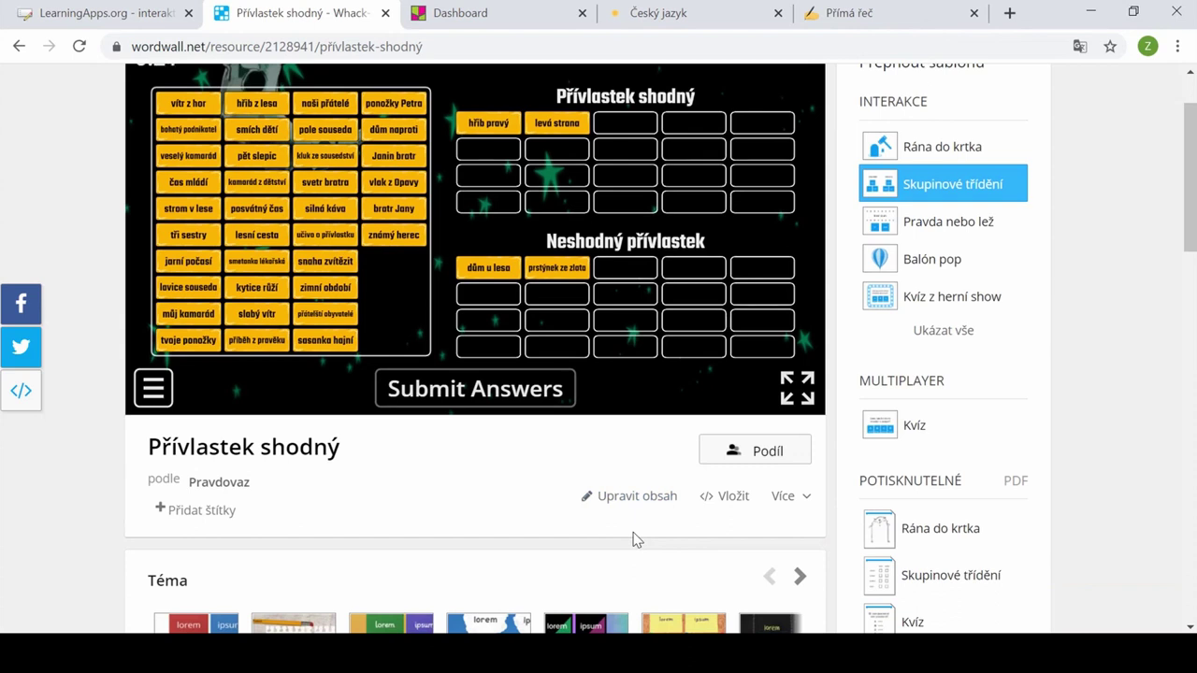
scroll(634, 541, "down", 2)
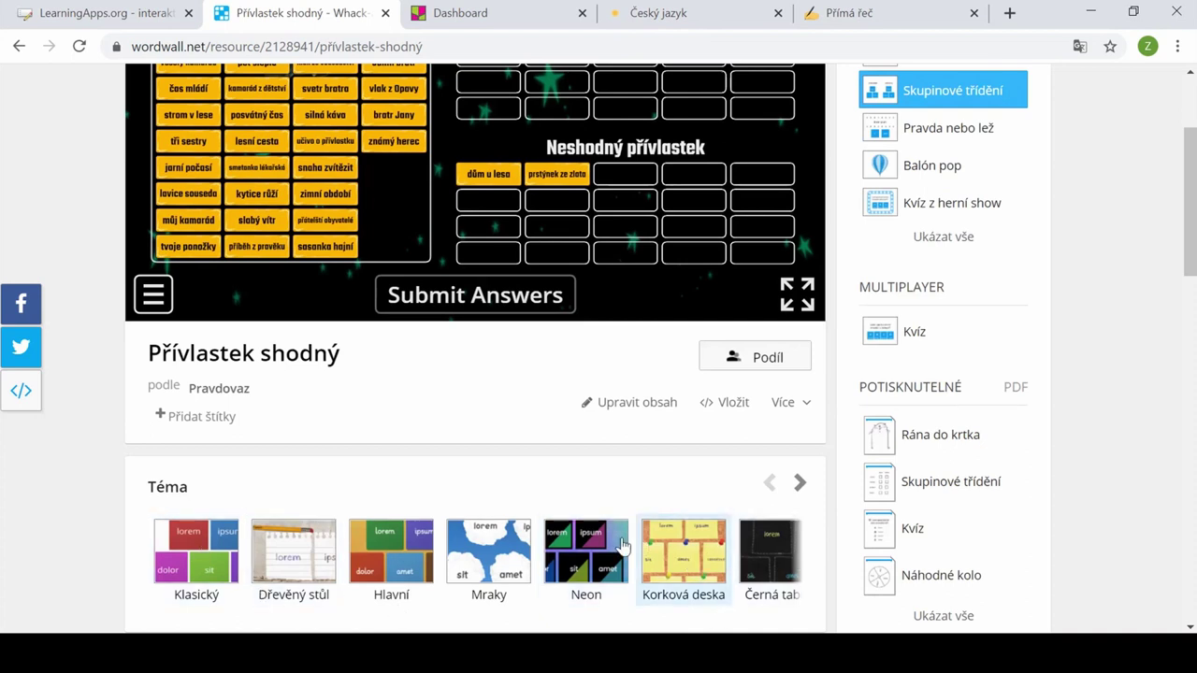
left_click(490, 565)
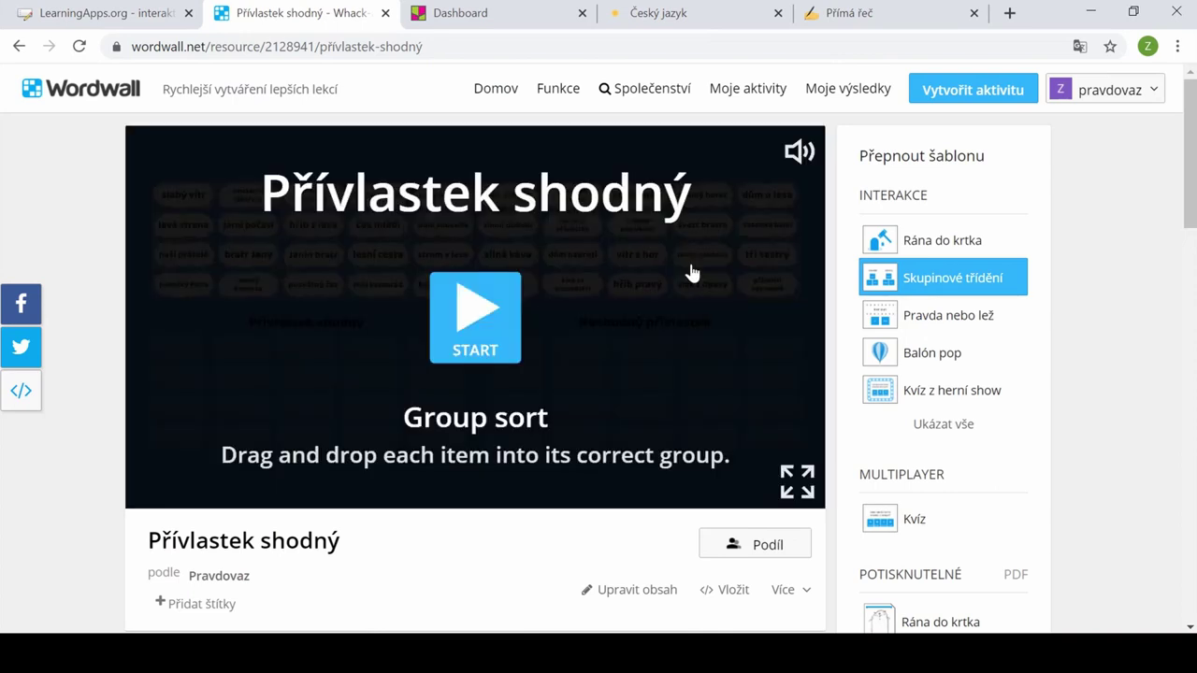
left_click(475, 318)
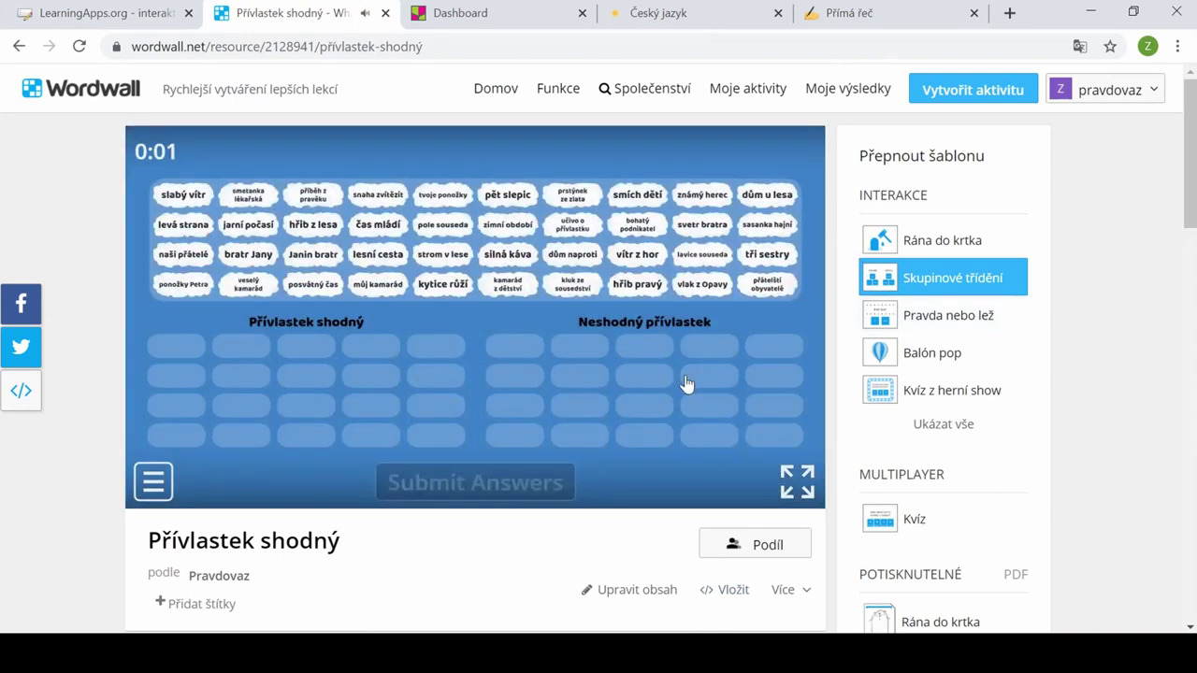
left_click(153, 482)
Look over the remaining themes and printable templates and open the printable Skupinové třídění worksheet.
scroll(1097, 559, "down", 2)
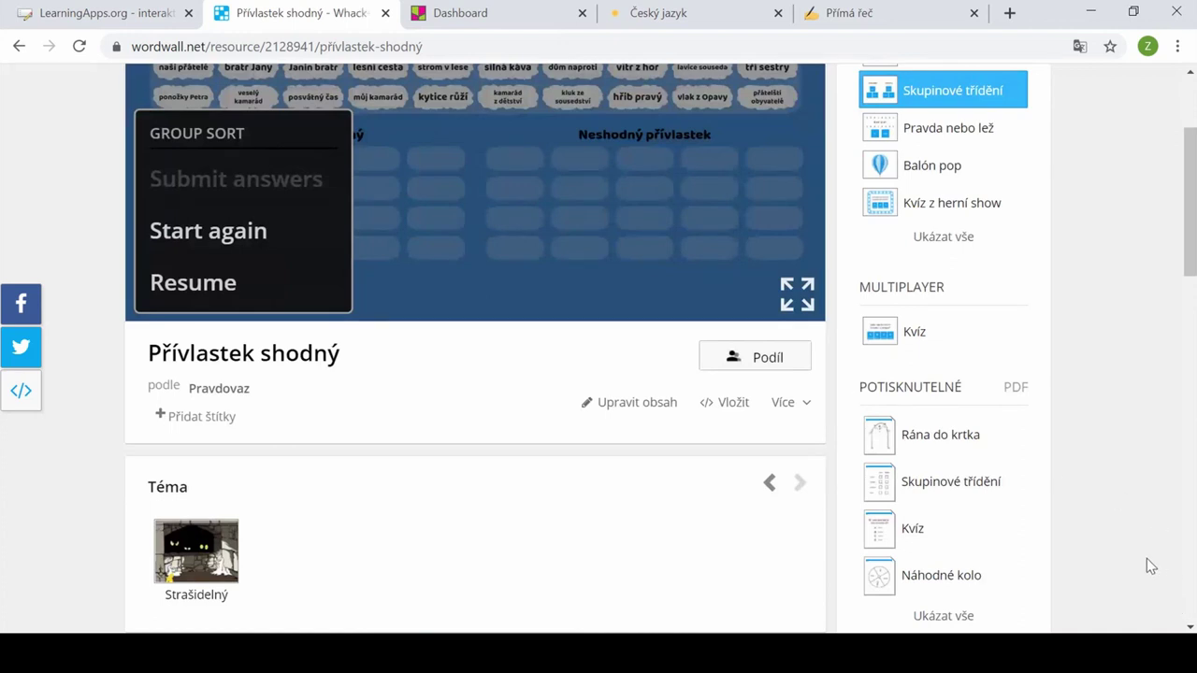
scroll(1155, 400, "down", 1)
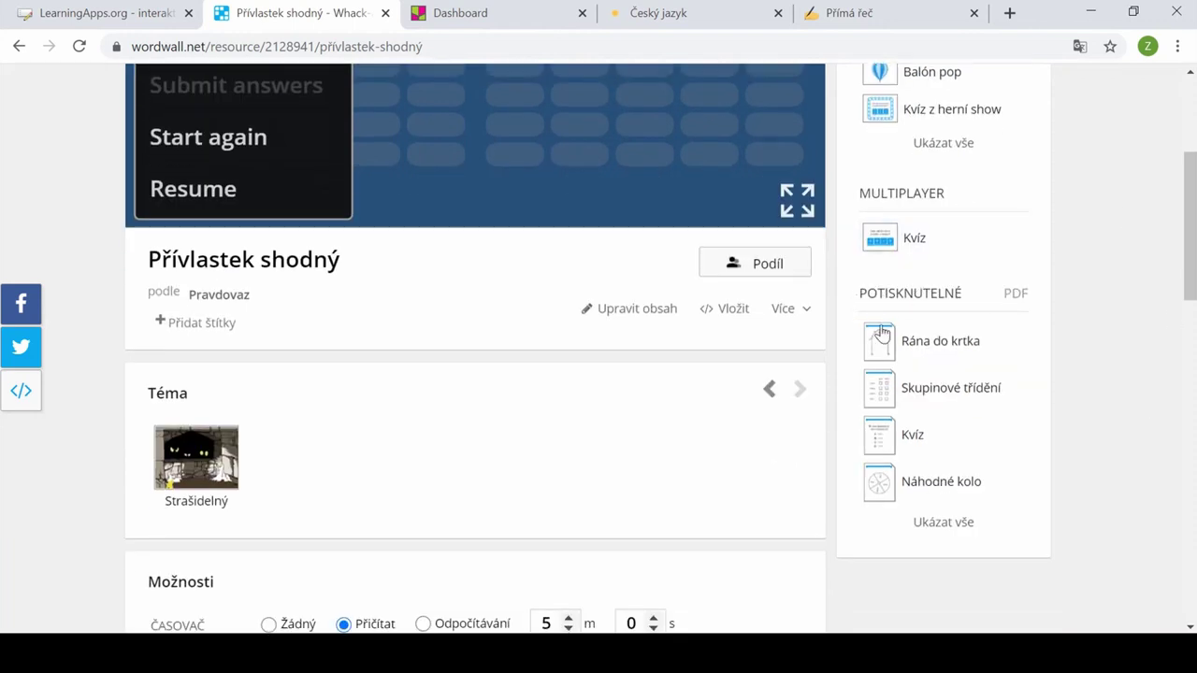
left_click(884, 392)
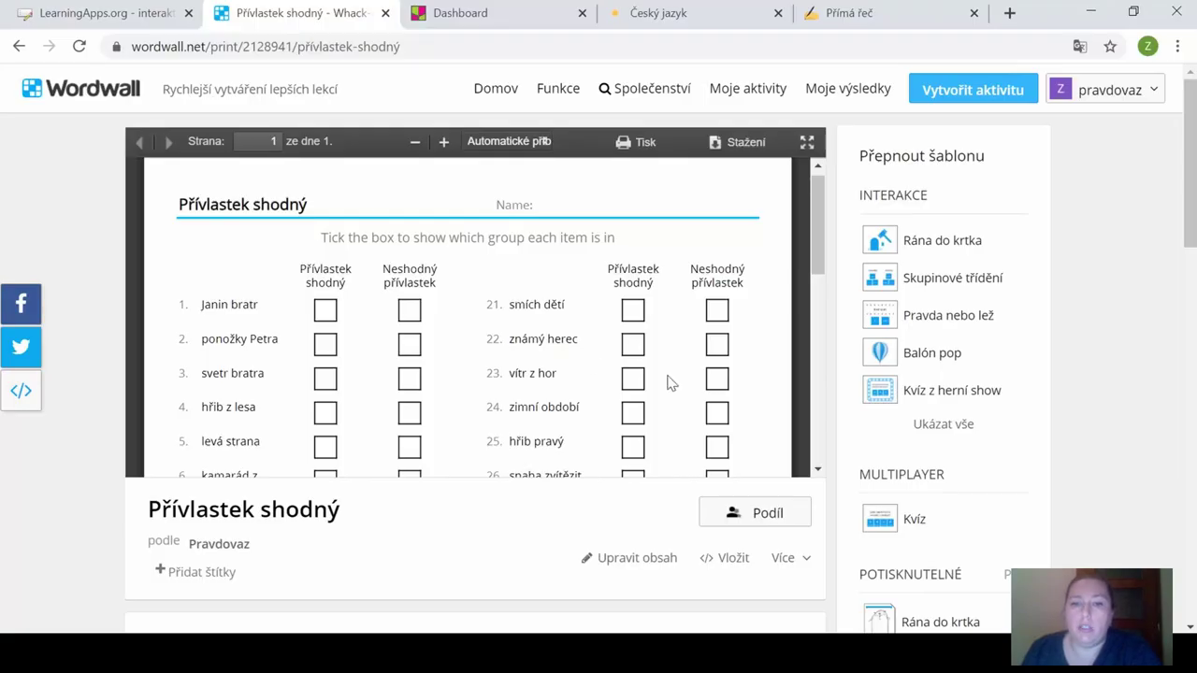
View the sharing choices for teachers and students, close them, and return the page to its original English.
left_click(787, 523)
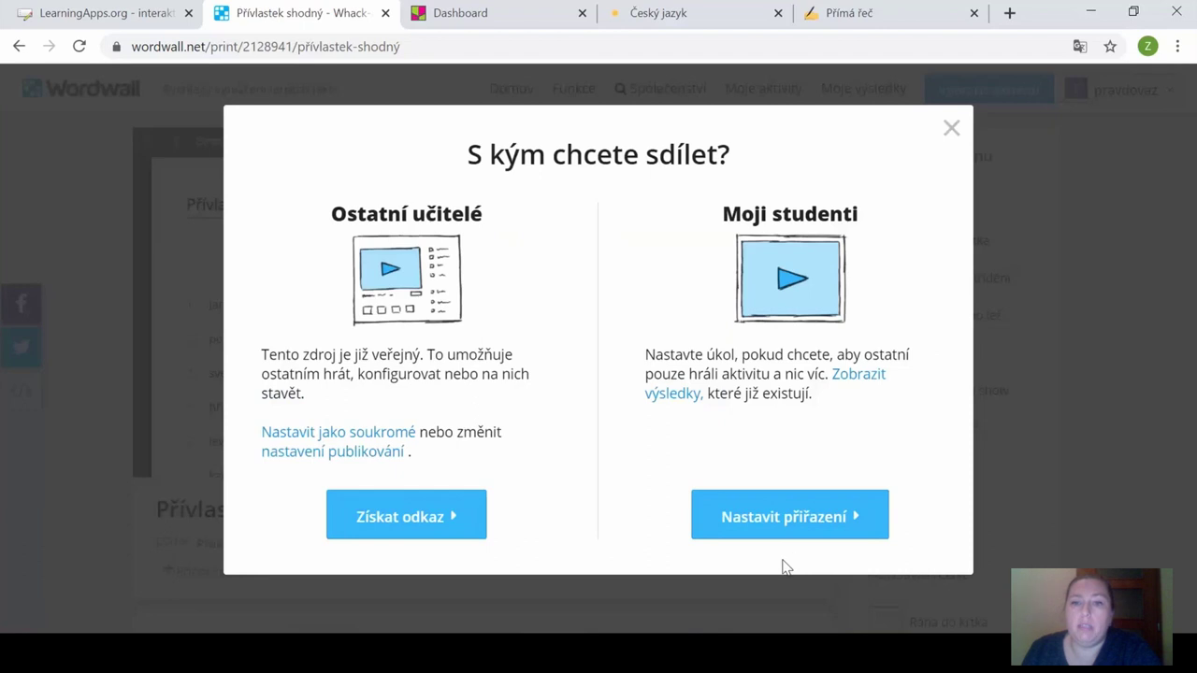
left_click(953, 134)
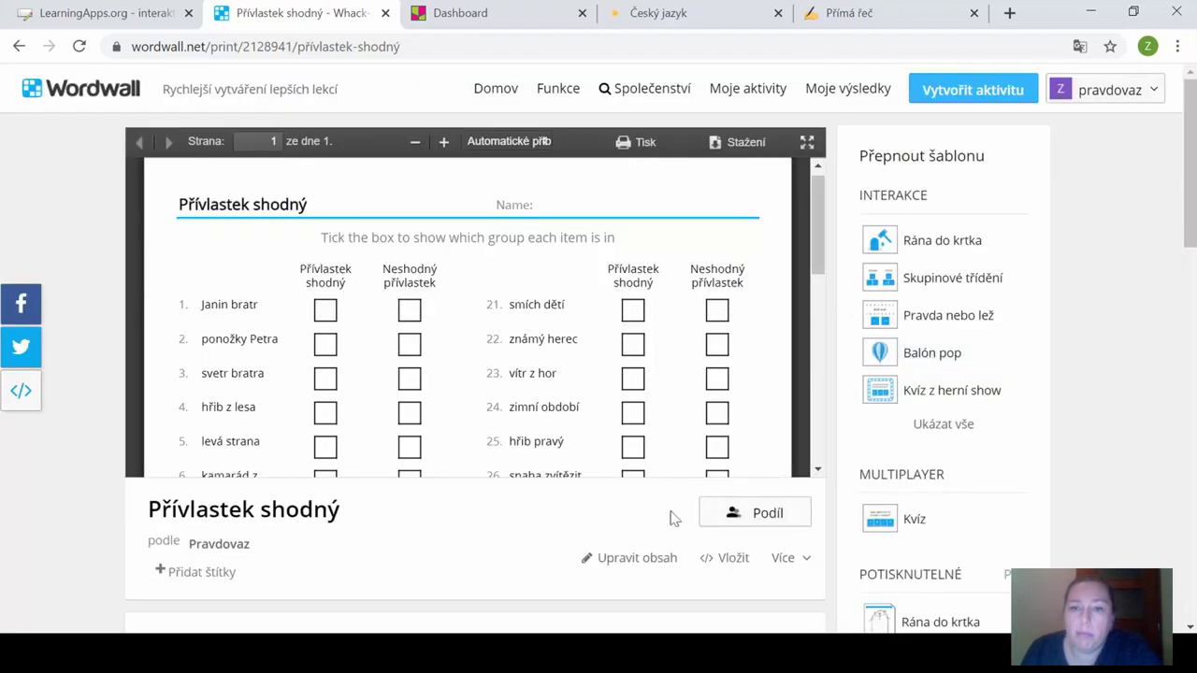
left_click(1079, 46)
left_click(893, 81)
Set a student assignment for Přívlastek shodný with name entry, no deadline and the leaderboard enabled at the end of the game.
left_click(767, 515)
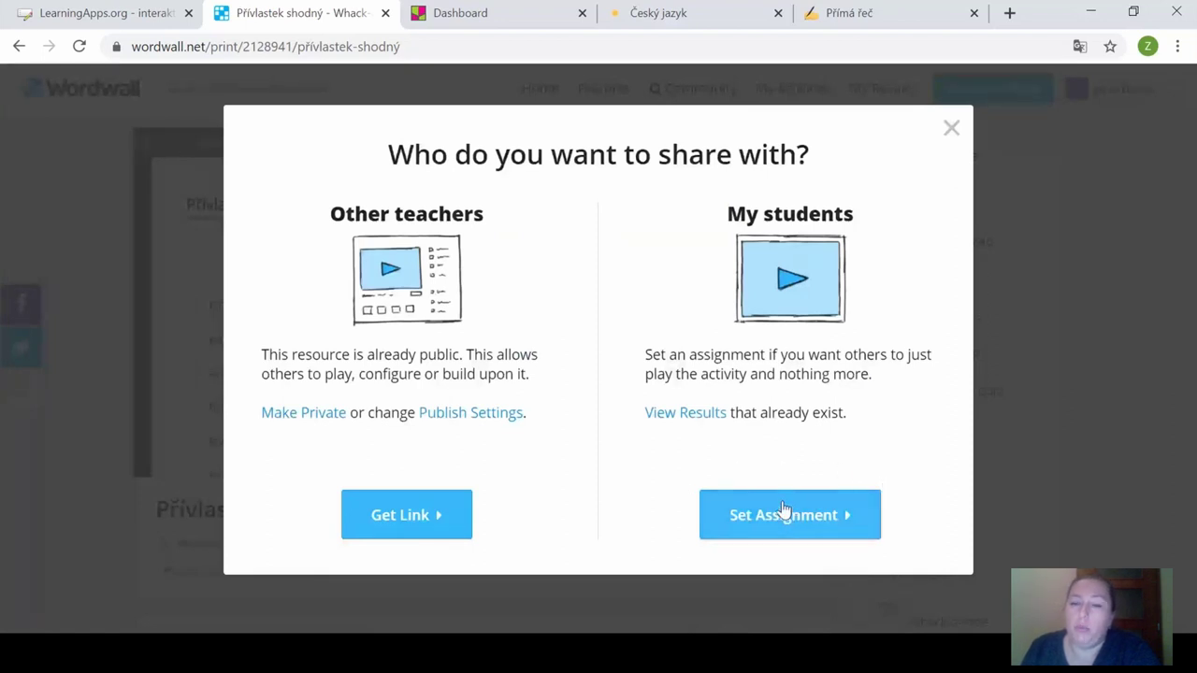
left_click(810, 515)
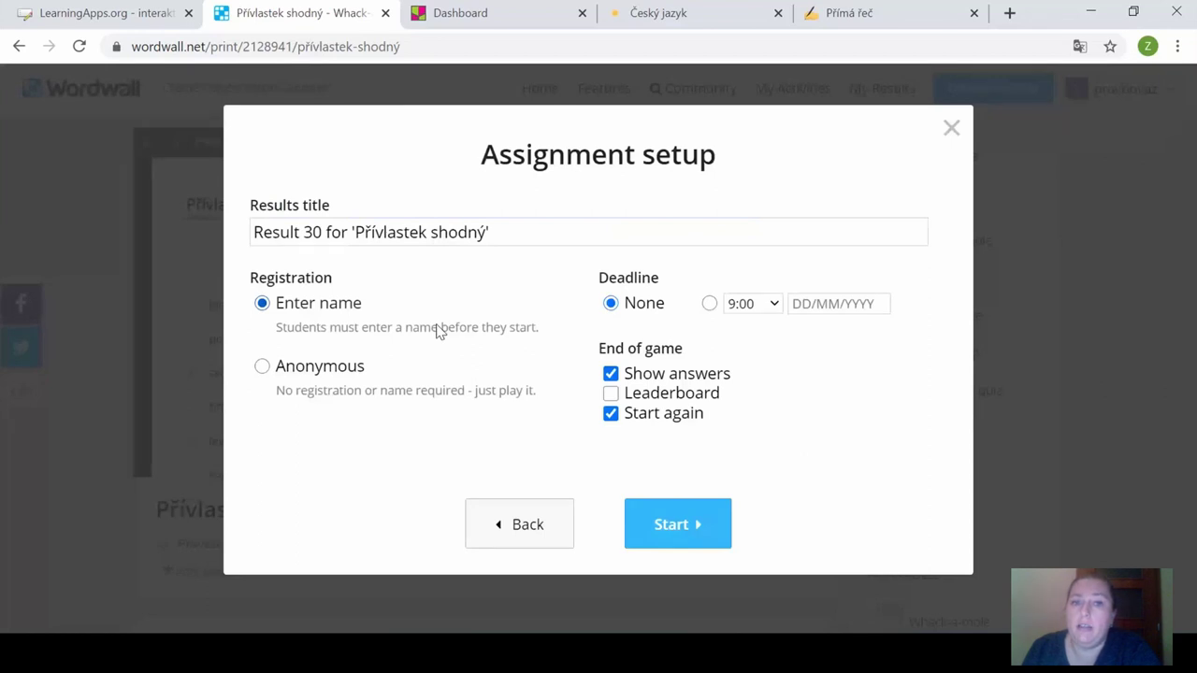
left_click(612, 394)
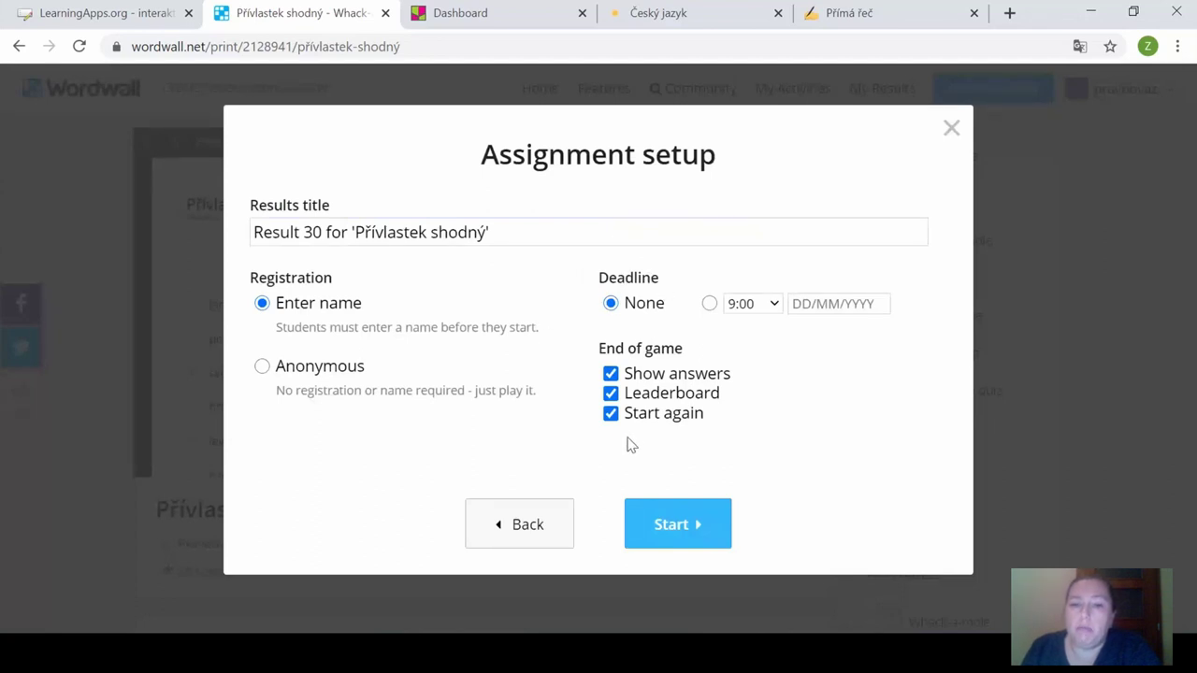
left_click(687, 525)
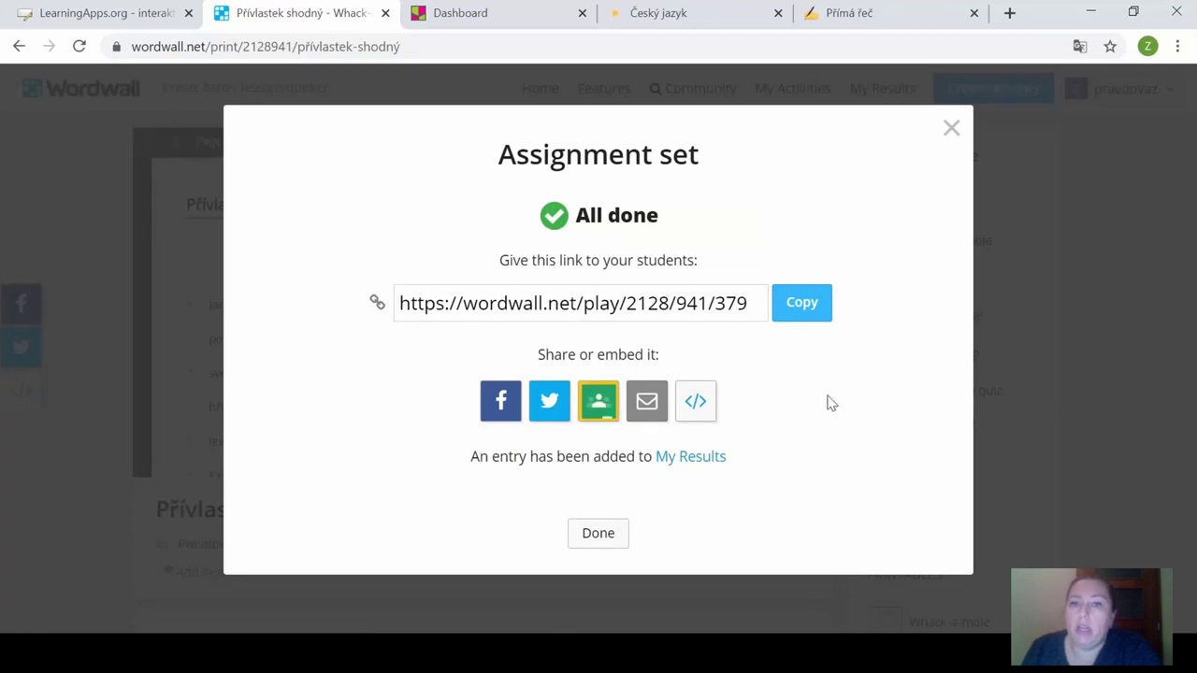
Copy the student link of the new assignment and finish the sharing setup.
left_click(801, 310)
left_click(596, 538)
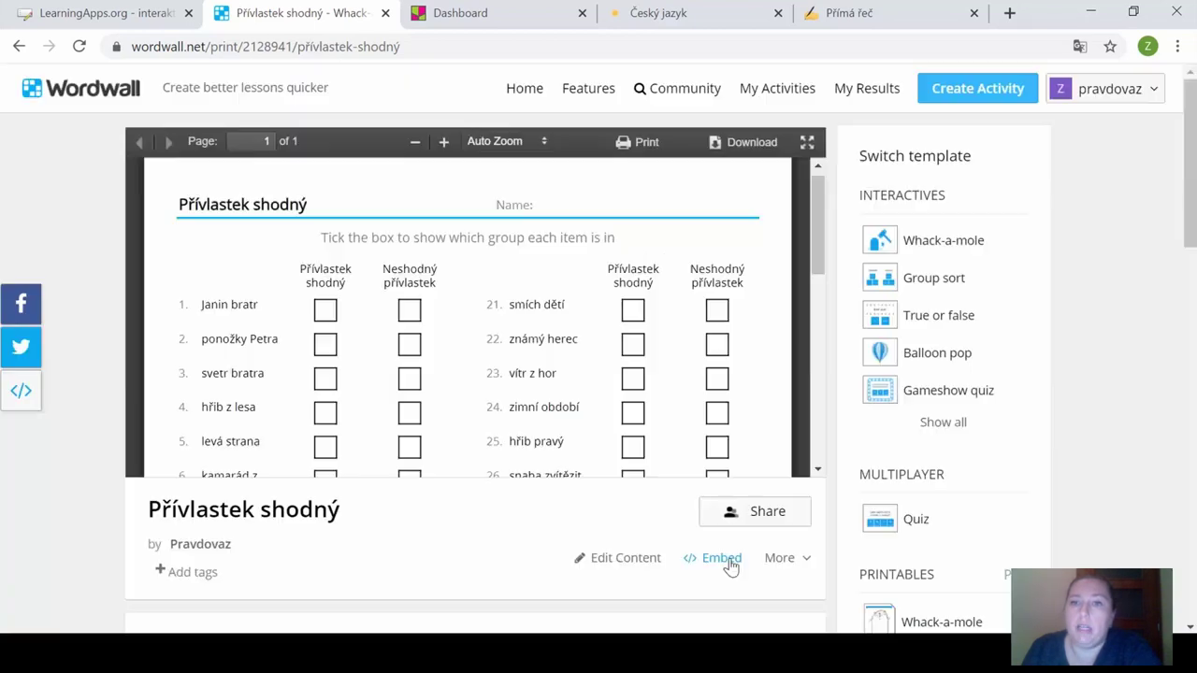
scroll(732, 558, "down", 1)
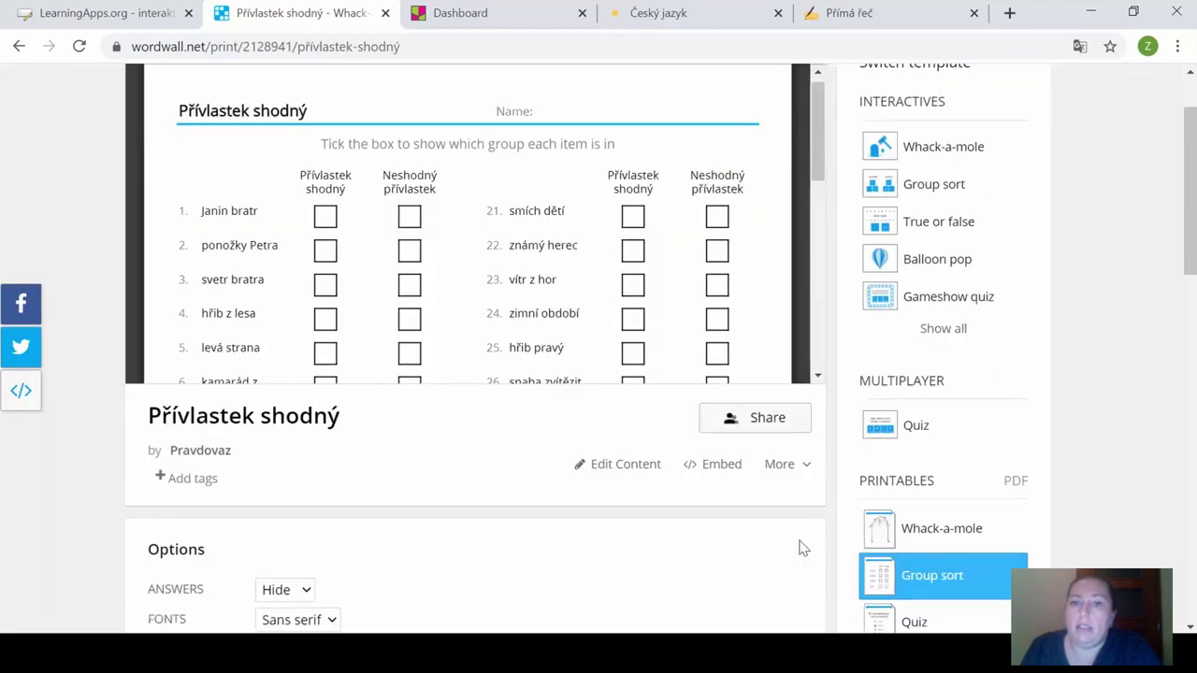
Look through the list of assignment results and open Result 20 for 'Velká písmena III. - názvy institucí, značky'.
scroll(800, 549, "up", 1)
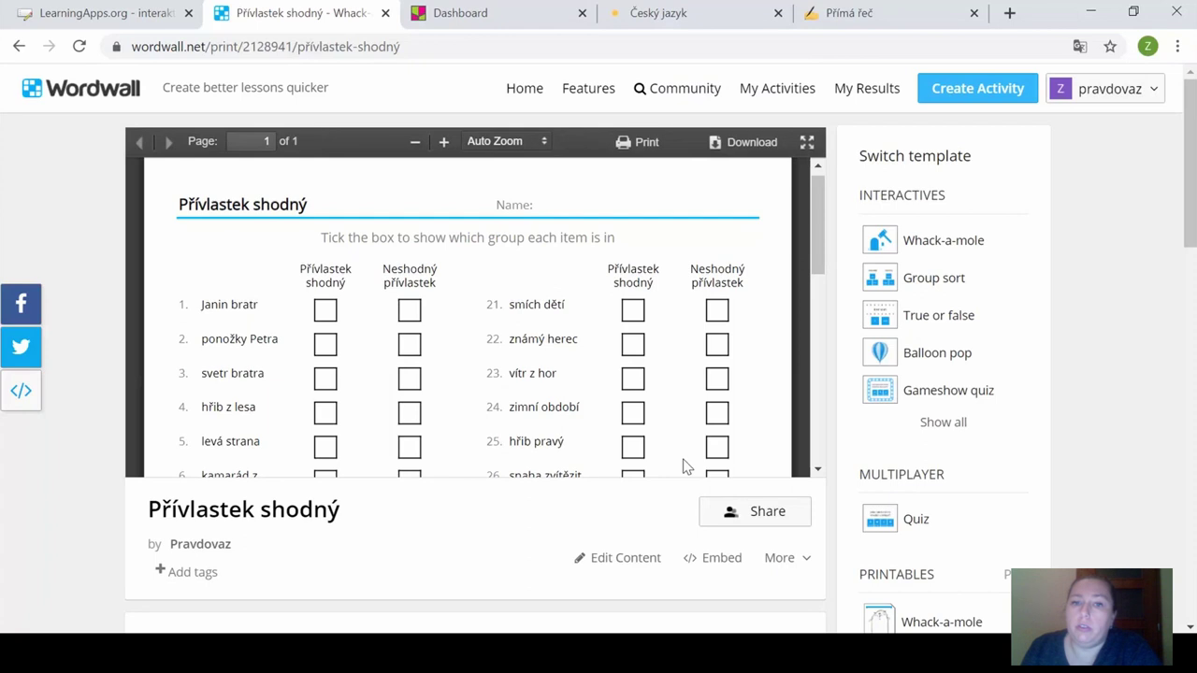
left_click(876, 97)
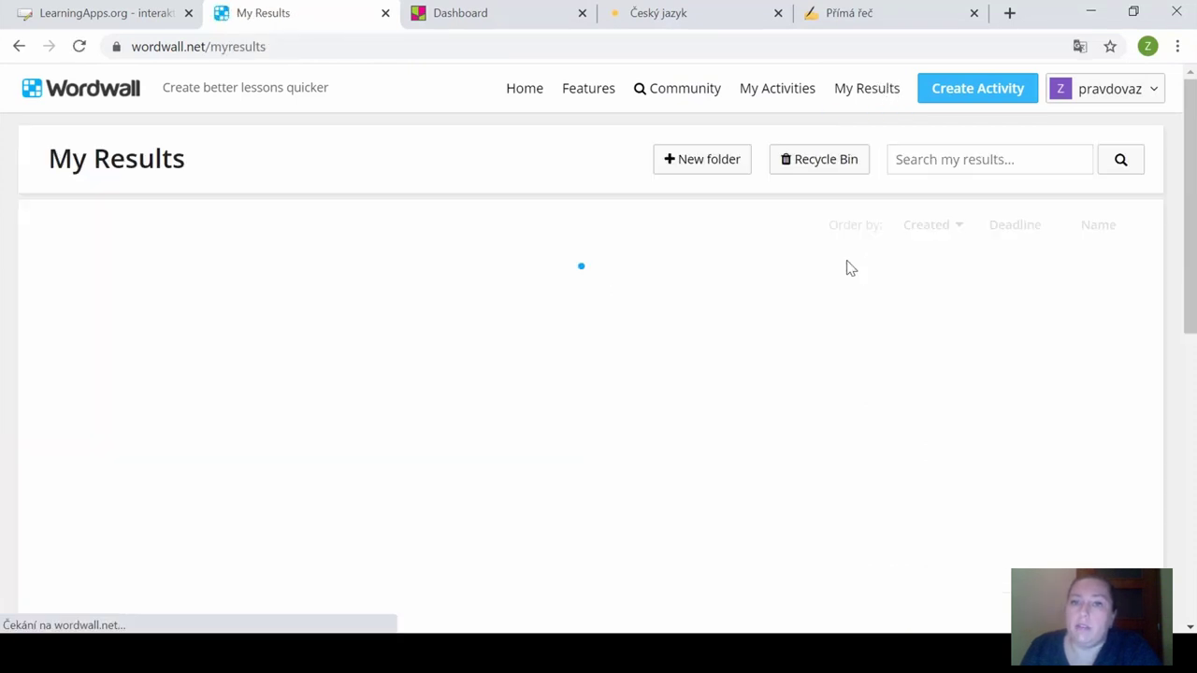
scroll(851, 308, "down", 2)
scroll(851, 309, "down", 10)
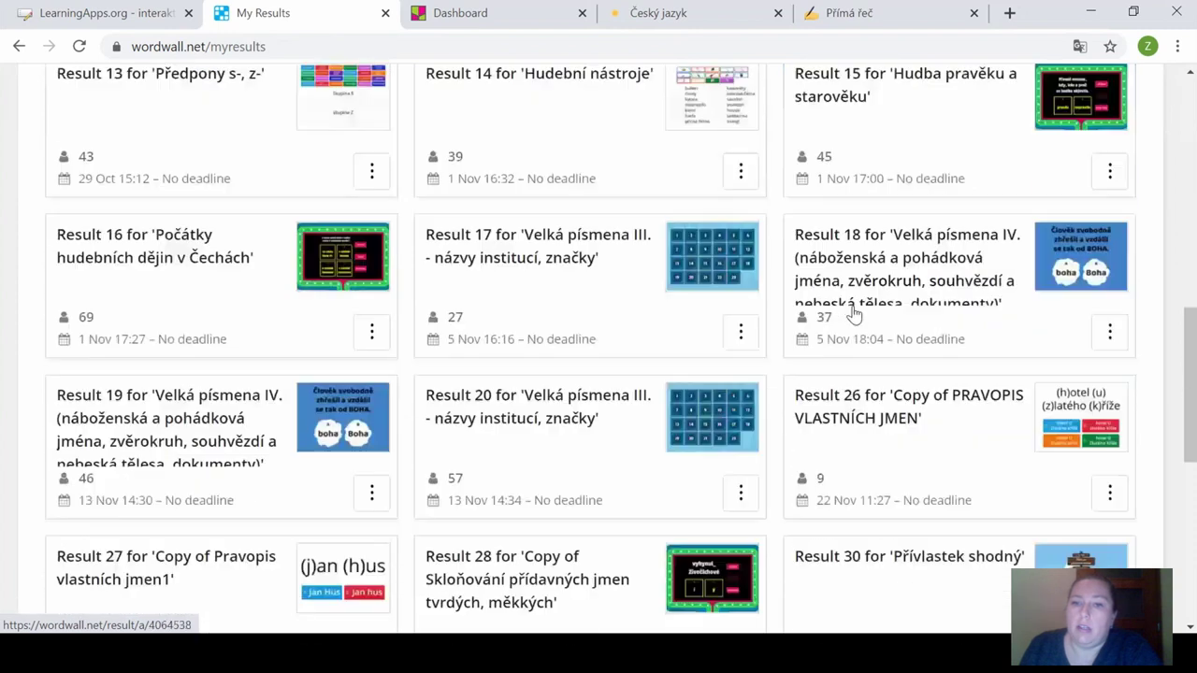
scroll(823, 344, "up", 1)
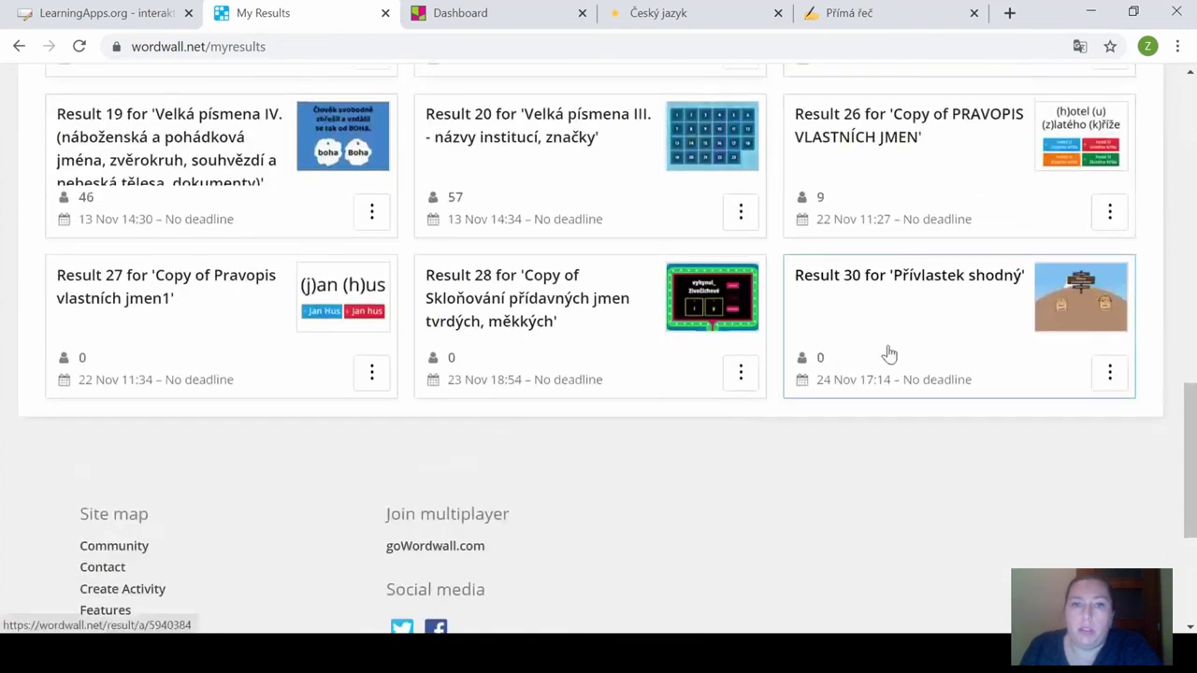
scroll(887, 350, "up", 1)
left_click(542, 230)
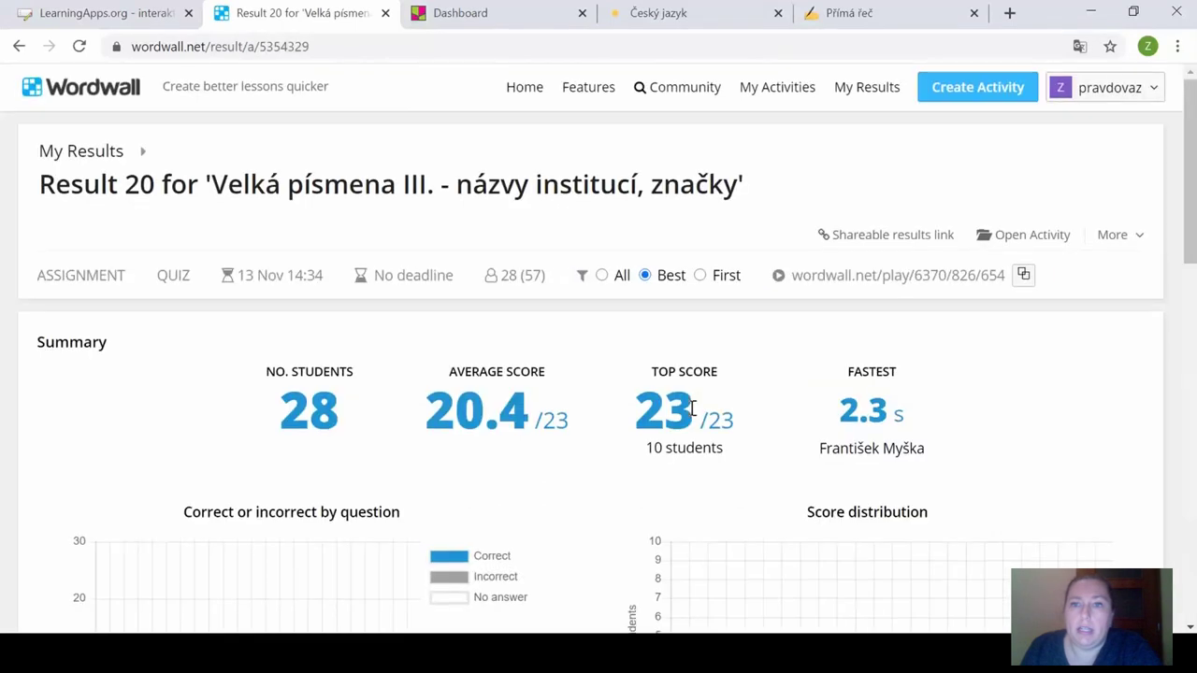
Review the result's summary and charts, and sort the results by question by incorrect answers.
scroll(935, 467, "down", 2)
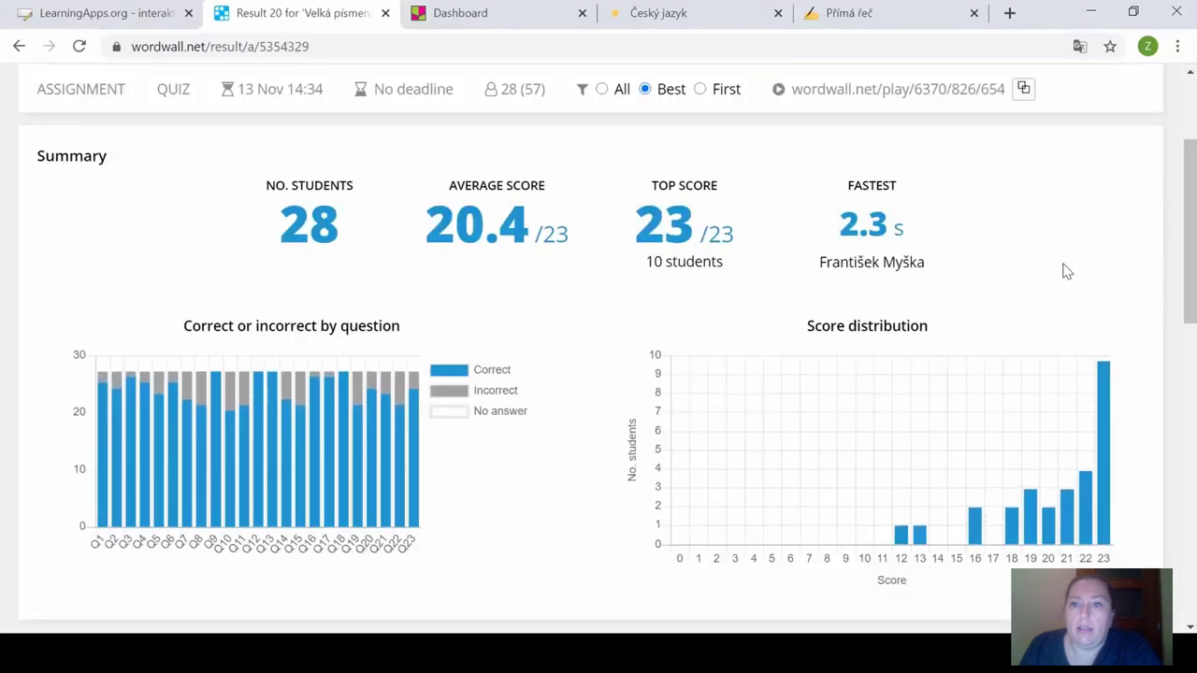
scroll(1034, 476, "down", 4)
scroll(1034, 485, "down", 5)
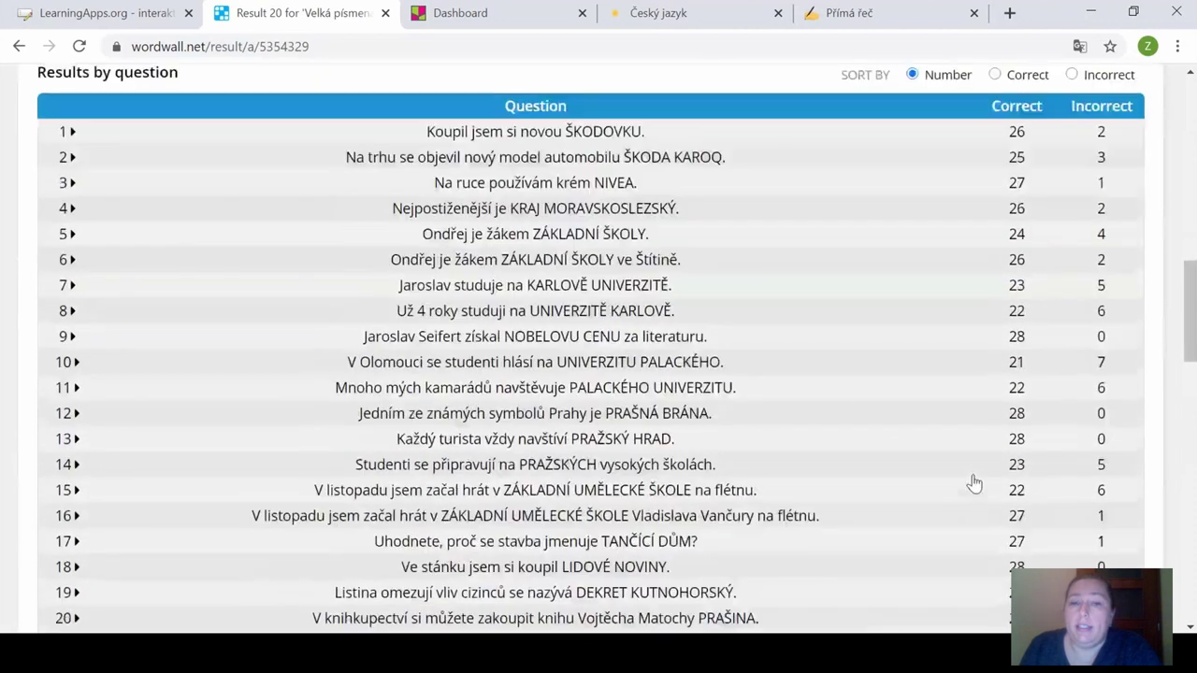
left_click(1071, 72)
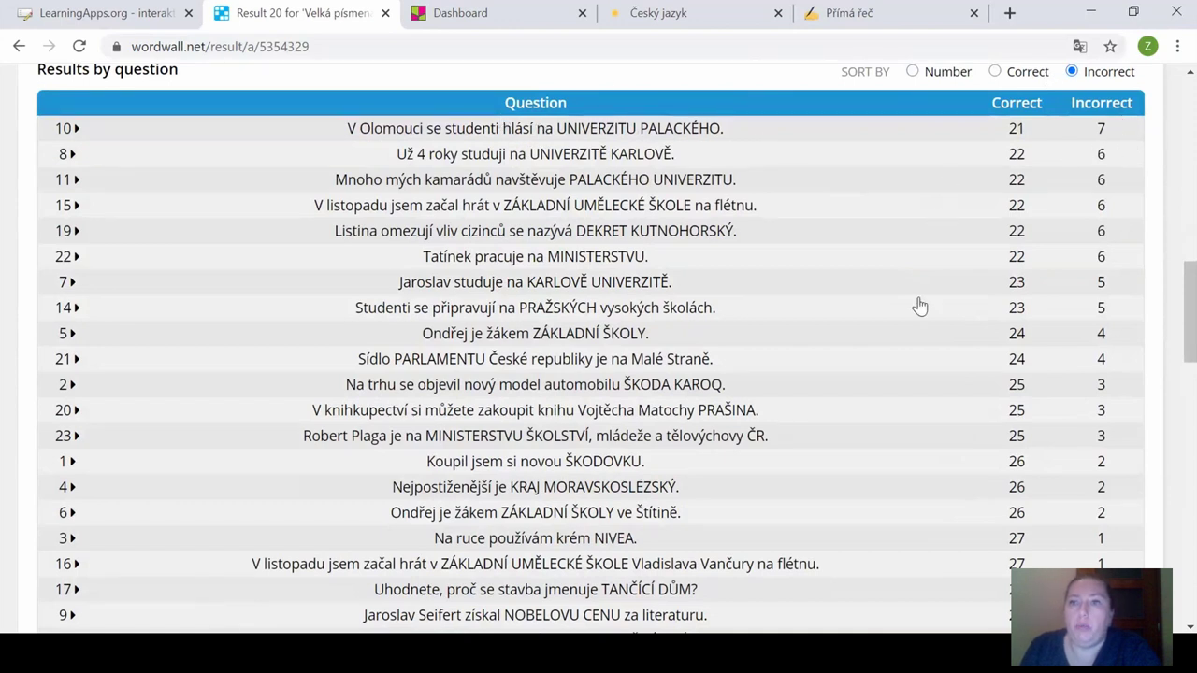
Examine the questions with the most errors and the individual student results, and return to the summary.
scroll(937, 356, "down", 1)
scroll(936, 357, "up", 2)
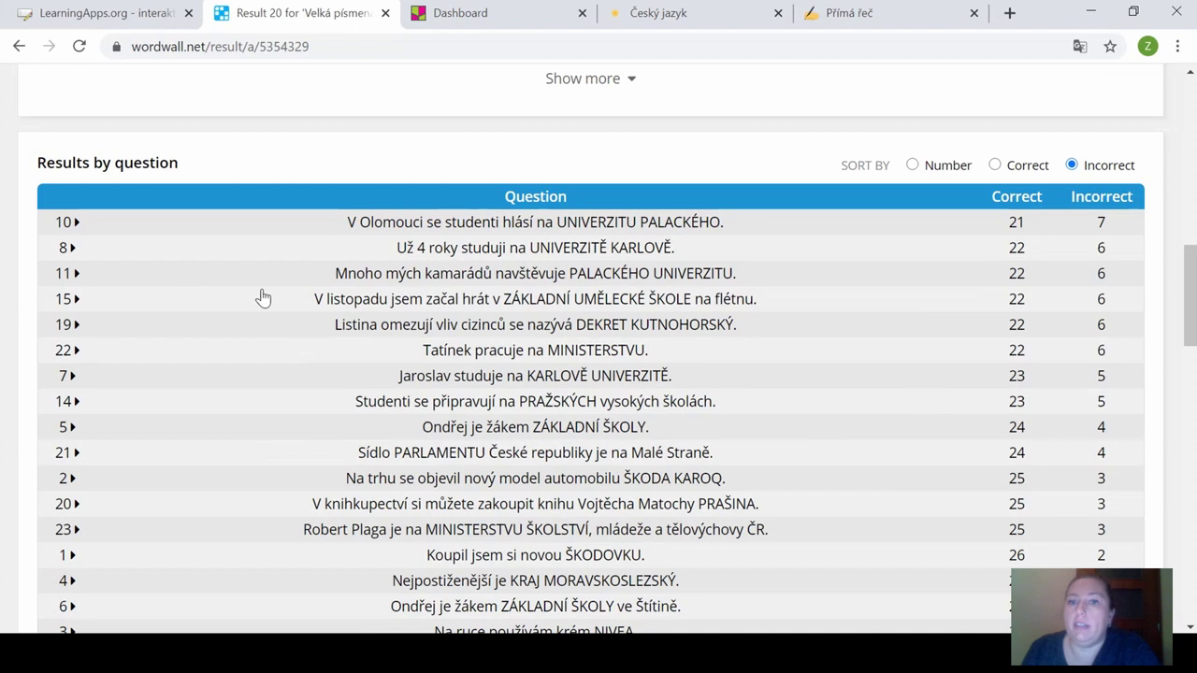
scroll(935, 462, "down", 3)
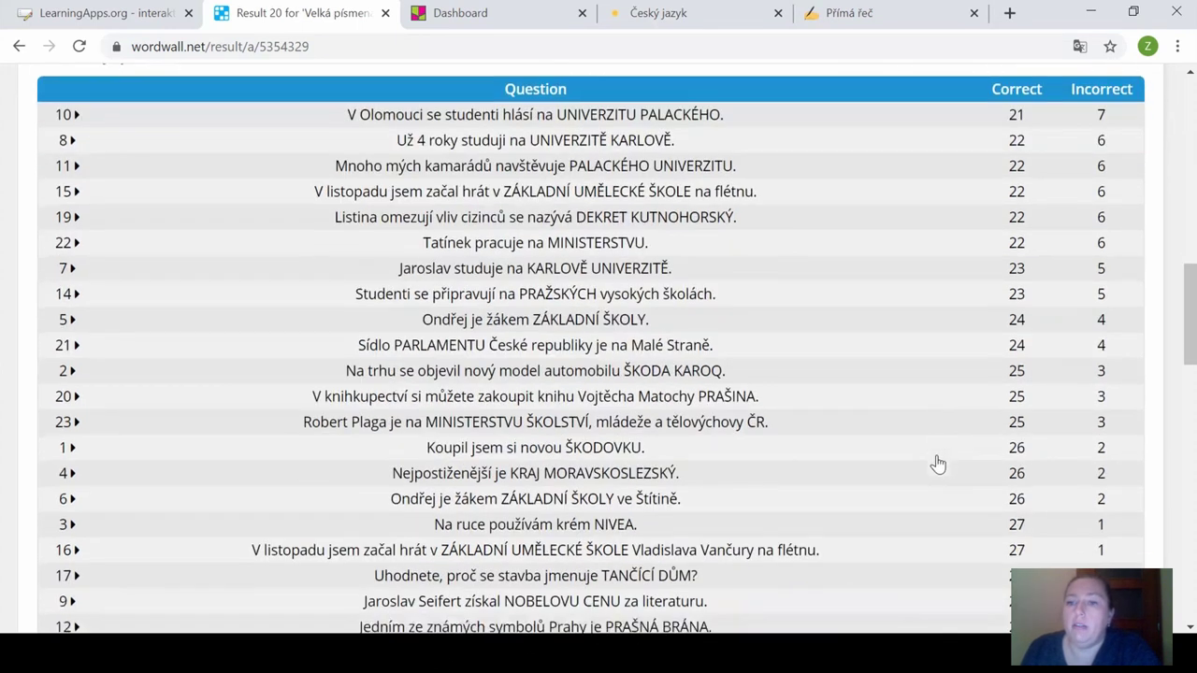
scroll(954, 435, "down", 3)
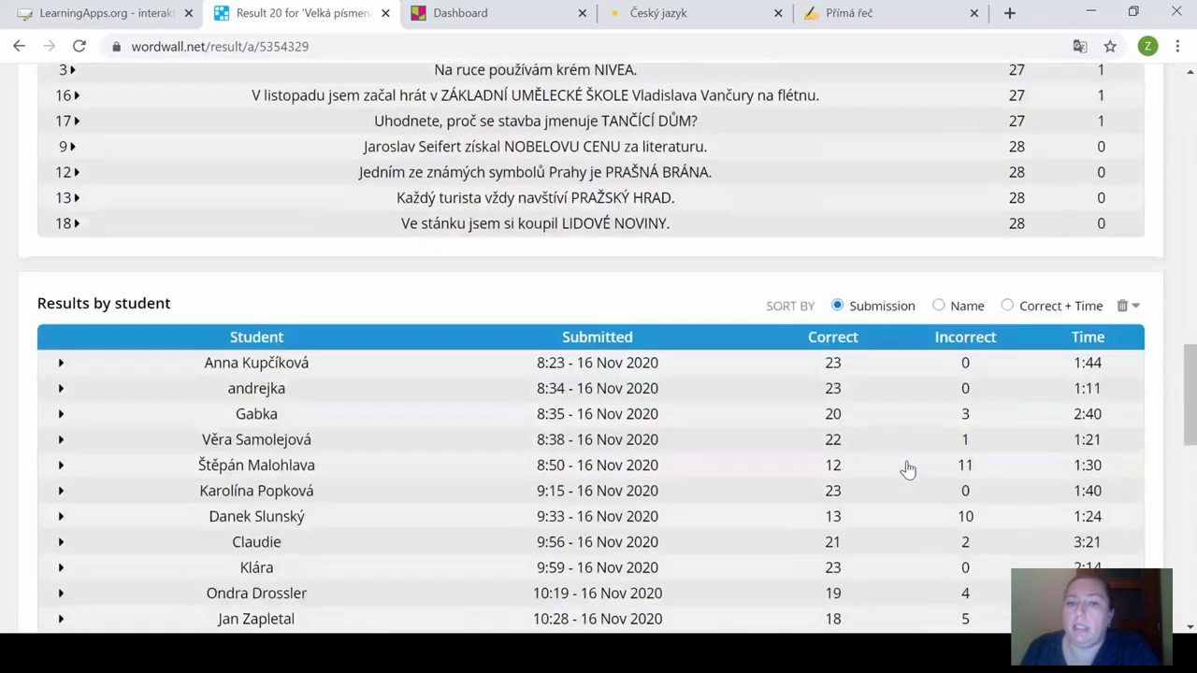
scroll(791, 361, "up", 1)
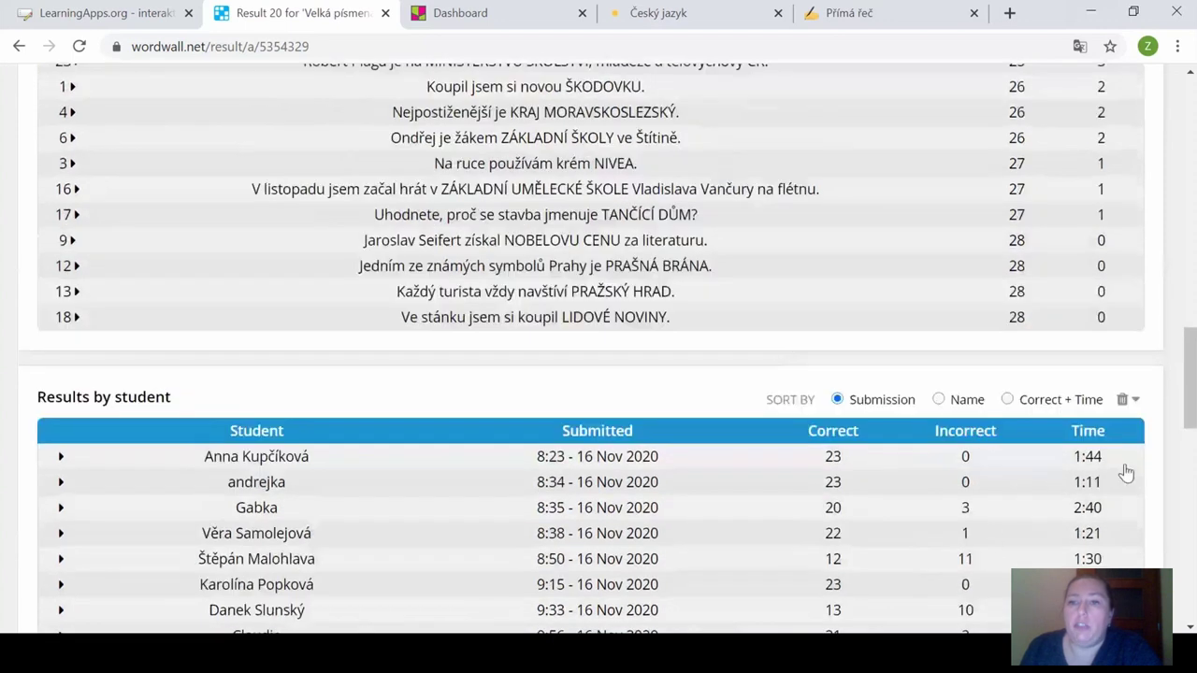
scroll(791, 291, "up", 3)
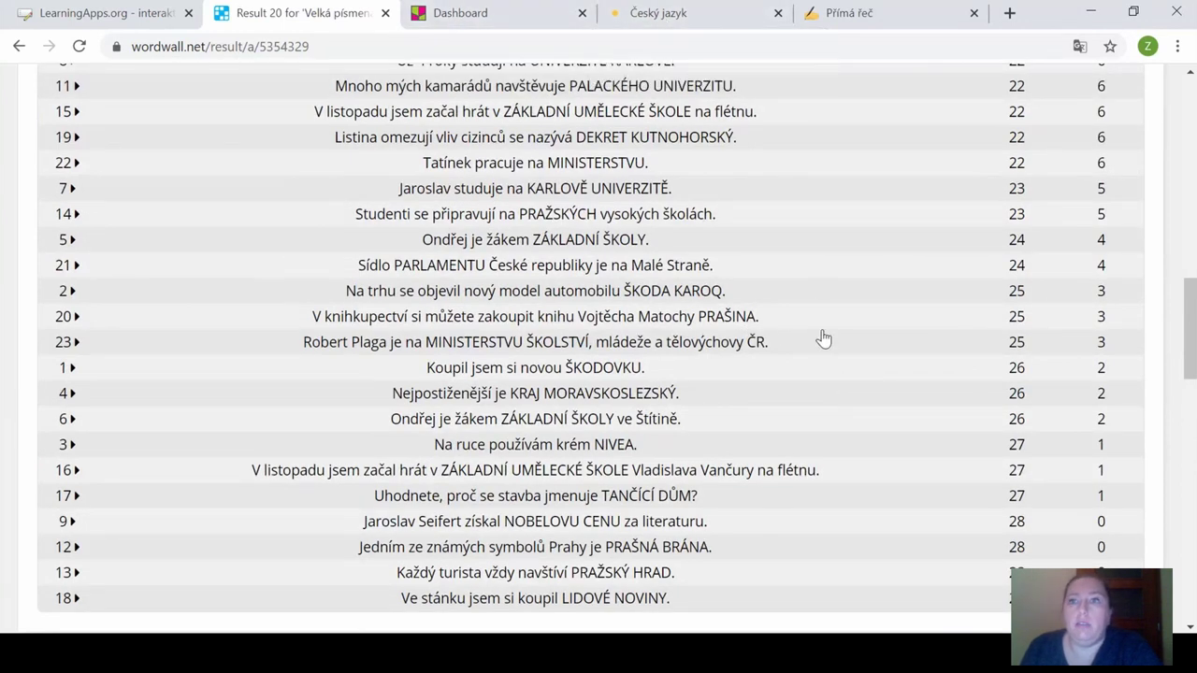
scroll(823, 346, "up", 10)
scroll(846, 384, "up", 3)
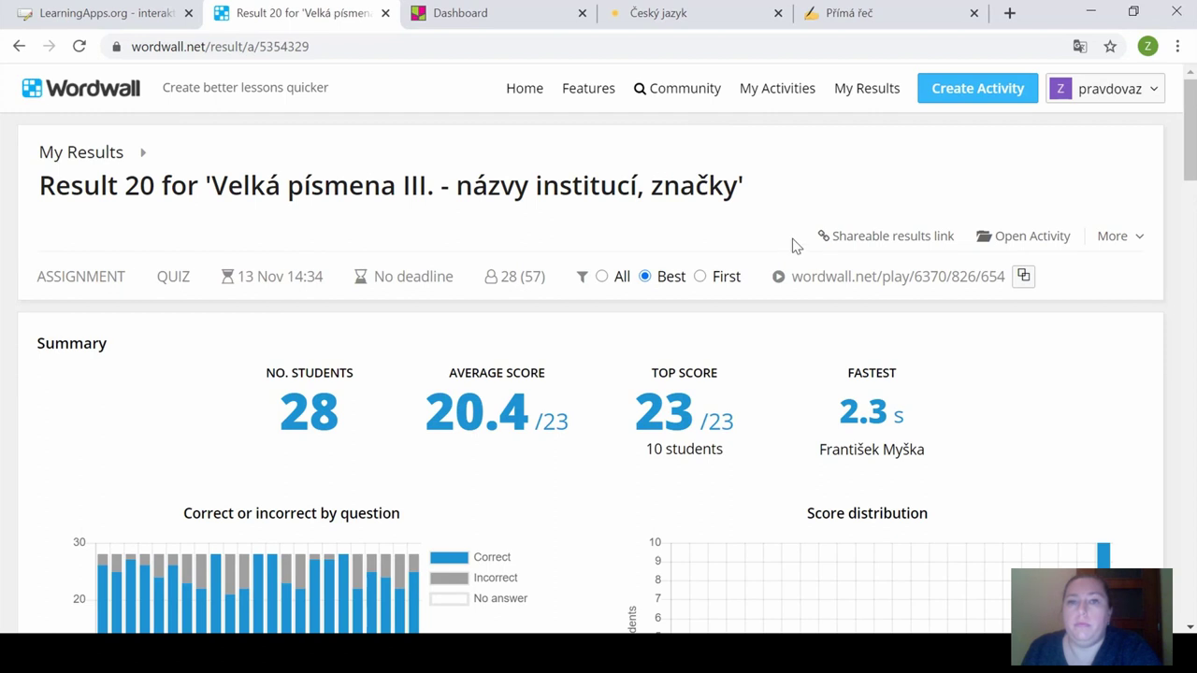
Go back to the results overview and start a new activity with the Quiz template.
left_click(851, 99)
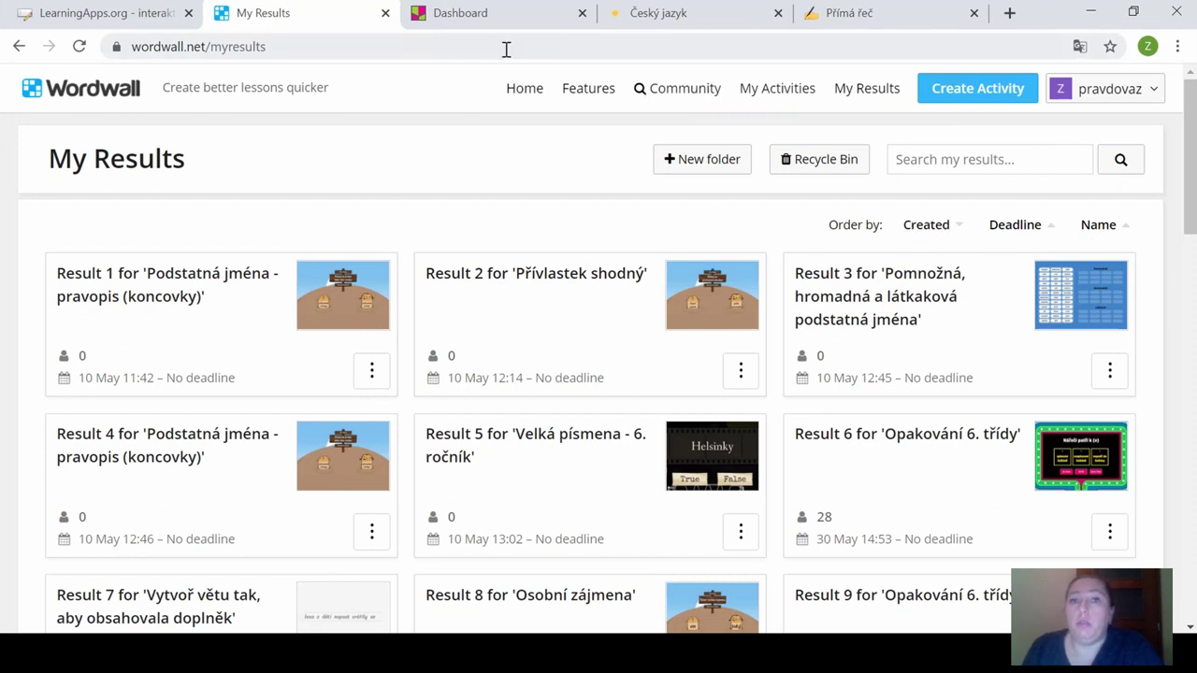
left_click_drag(972, 88, 1103, 290)
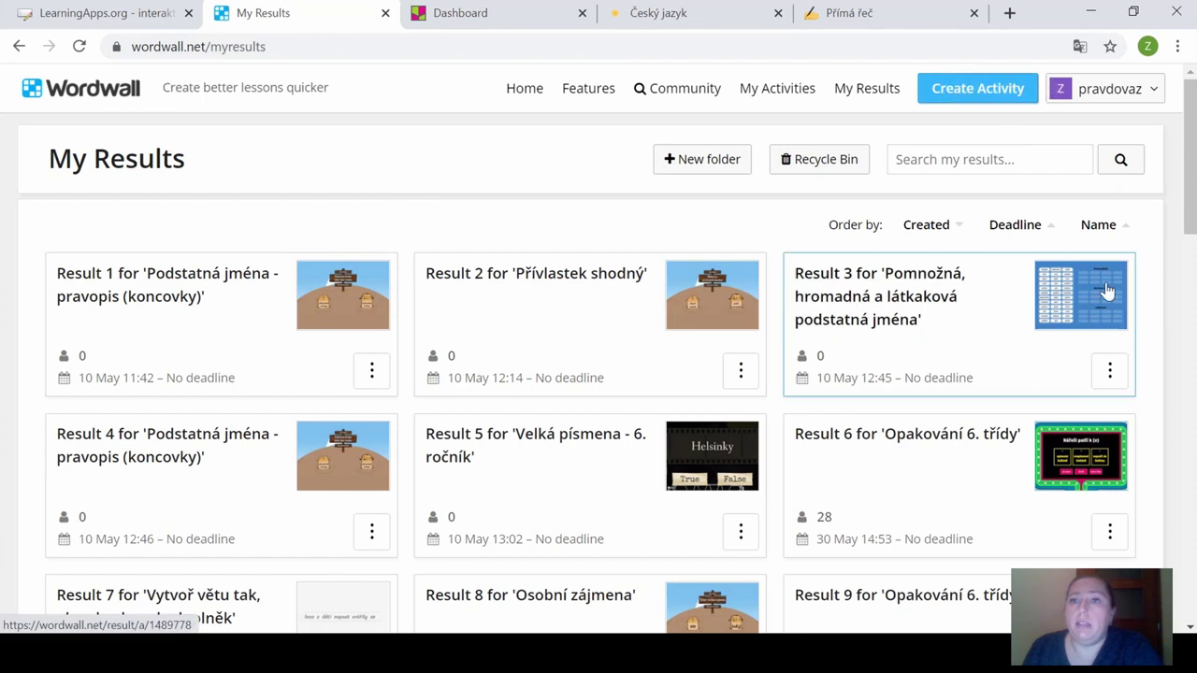
left_click(996, 103)
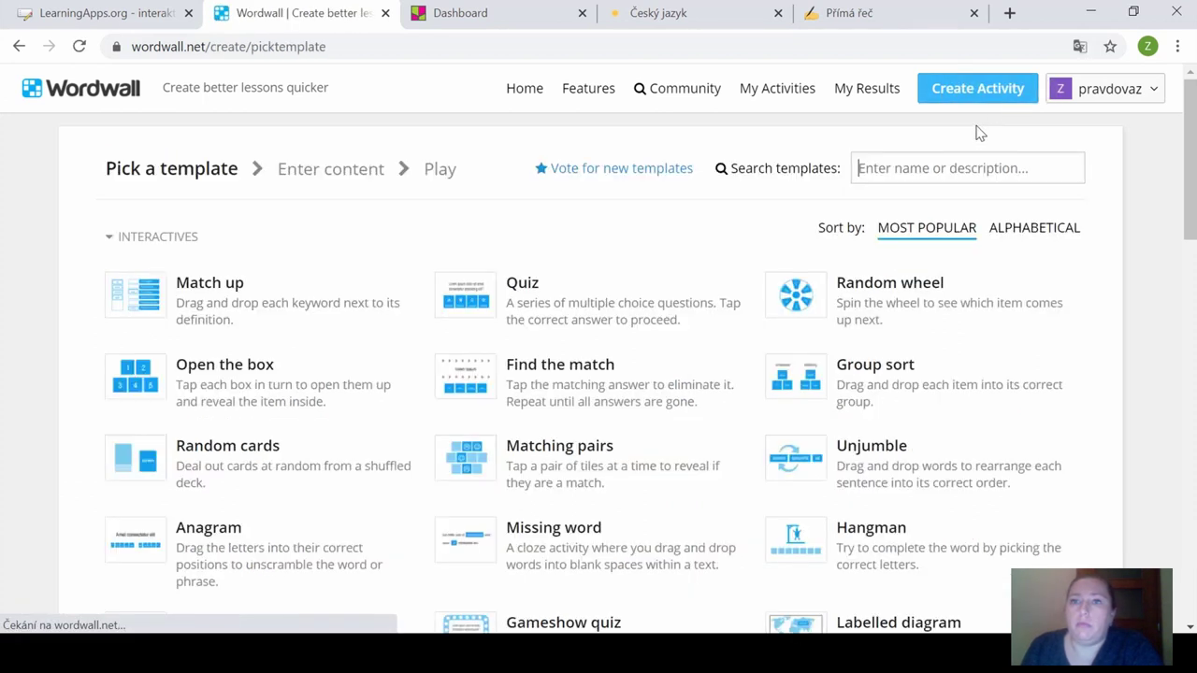
left_click(1079, 49)
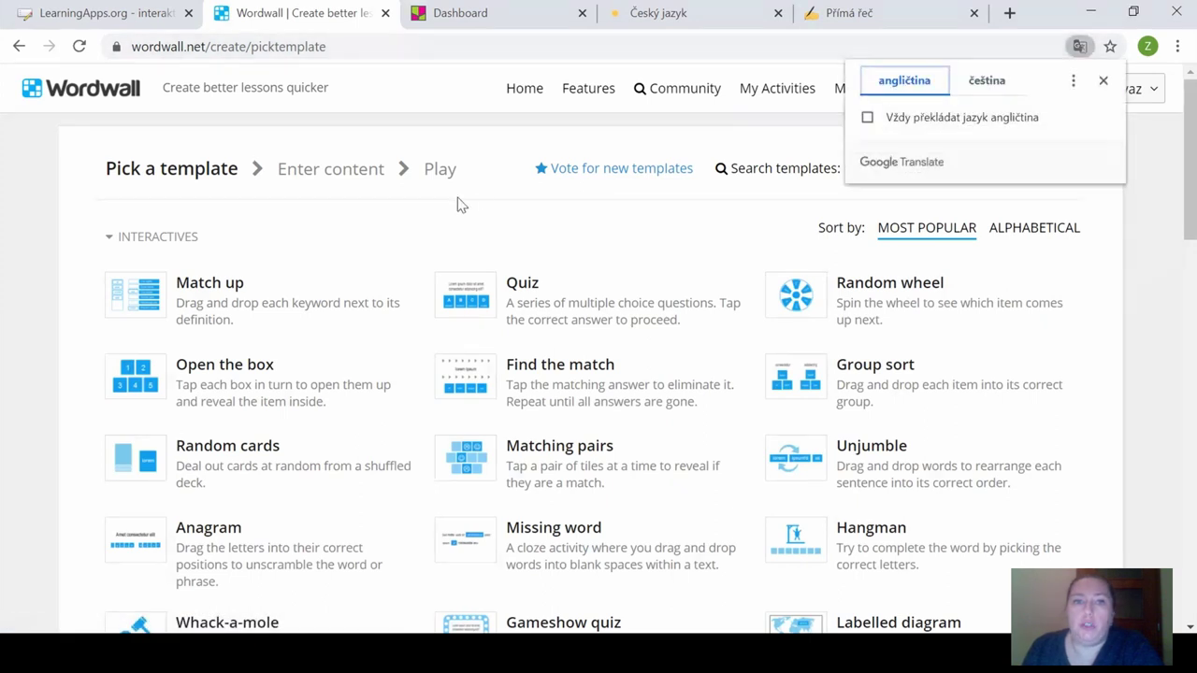
left_click(515, 214)
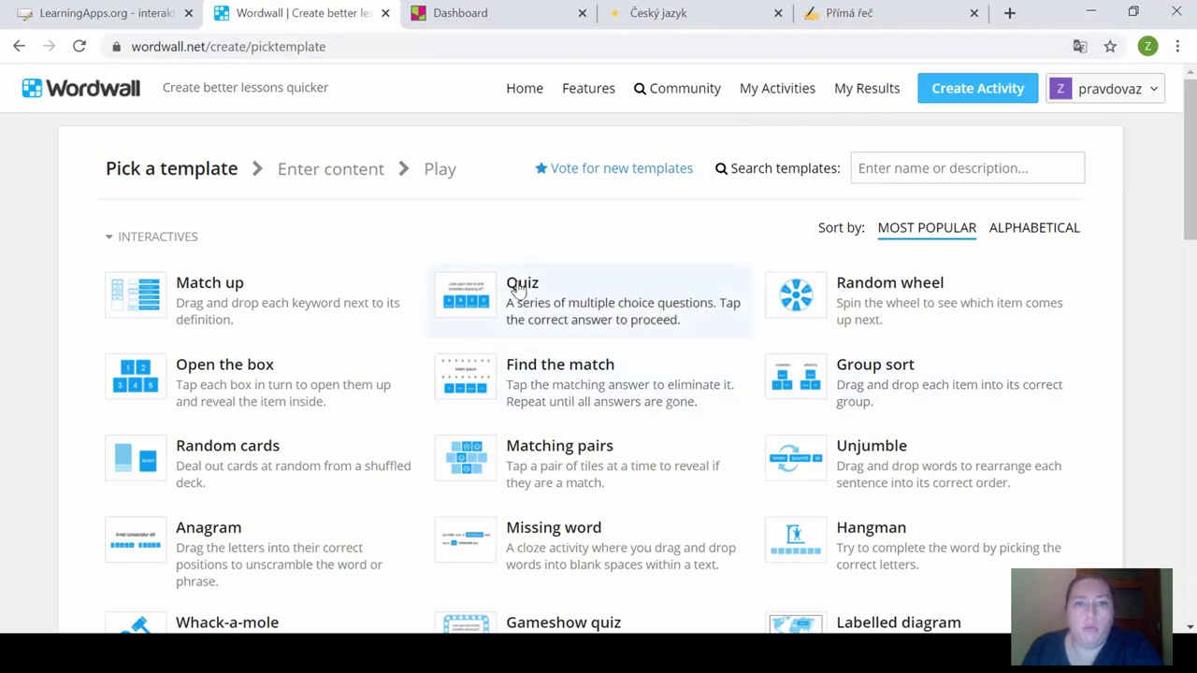
left_click(491, 293)
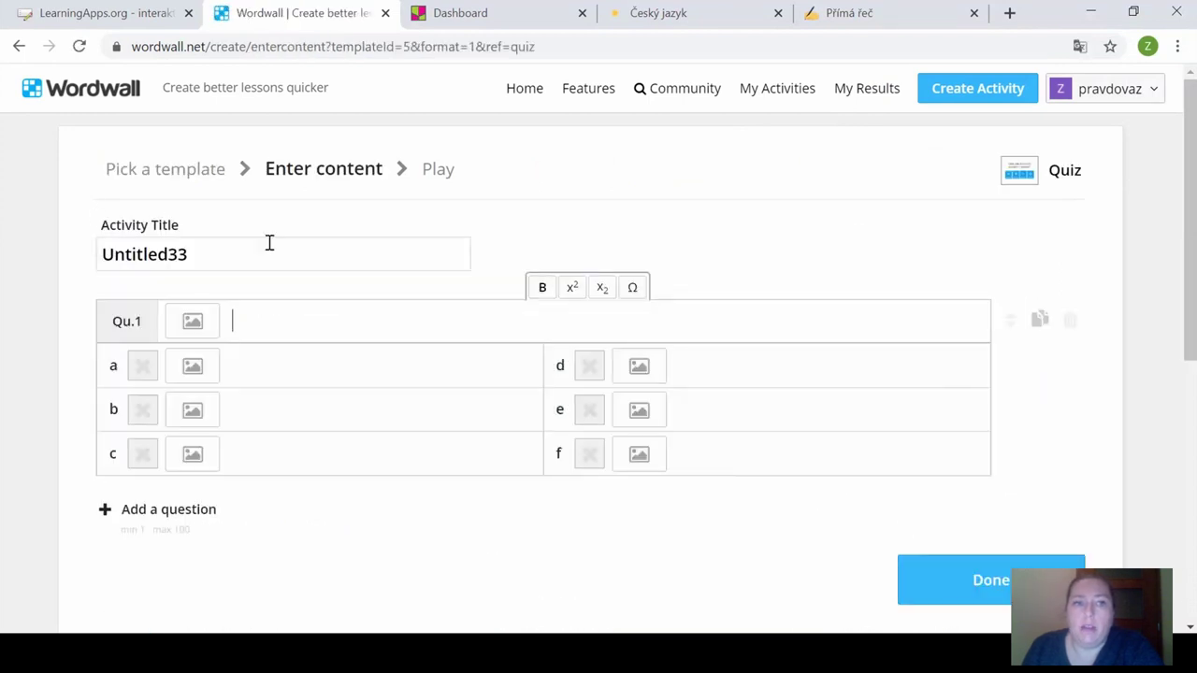
Set the quiz's activity title to 3. lekce.
left_click(206, 253)
key("ctrl+a")
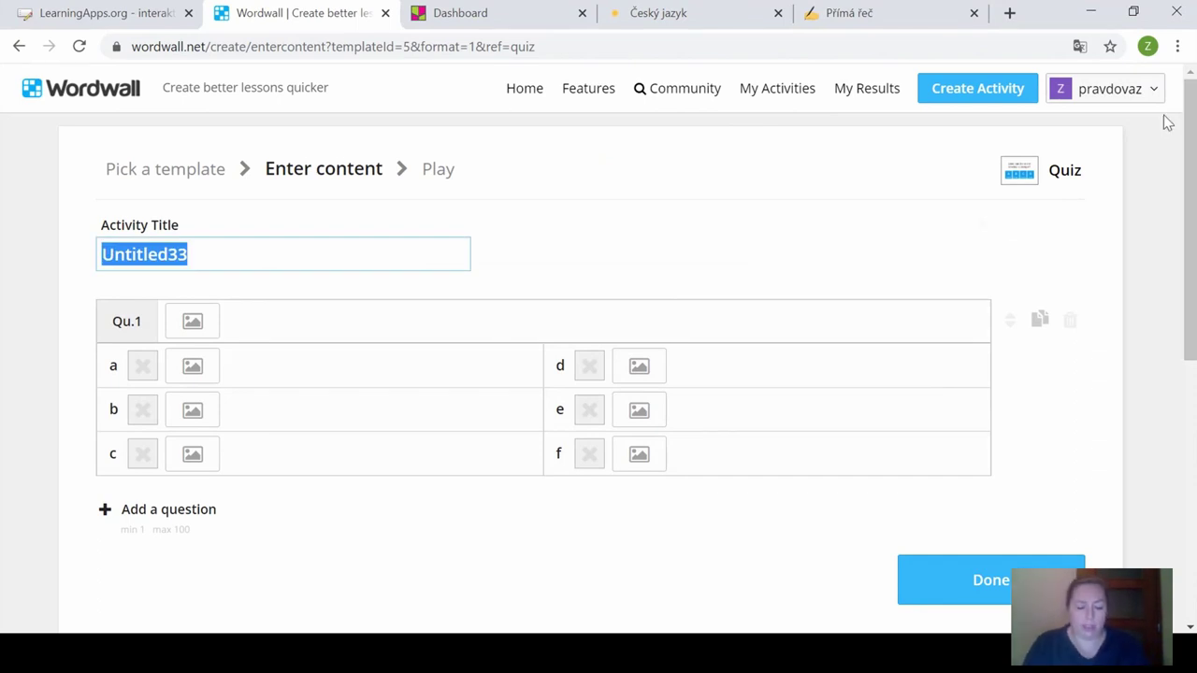
type("A")
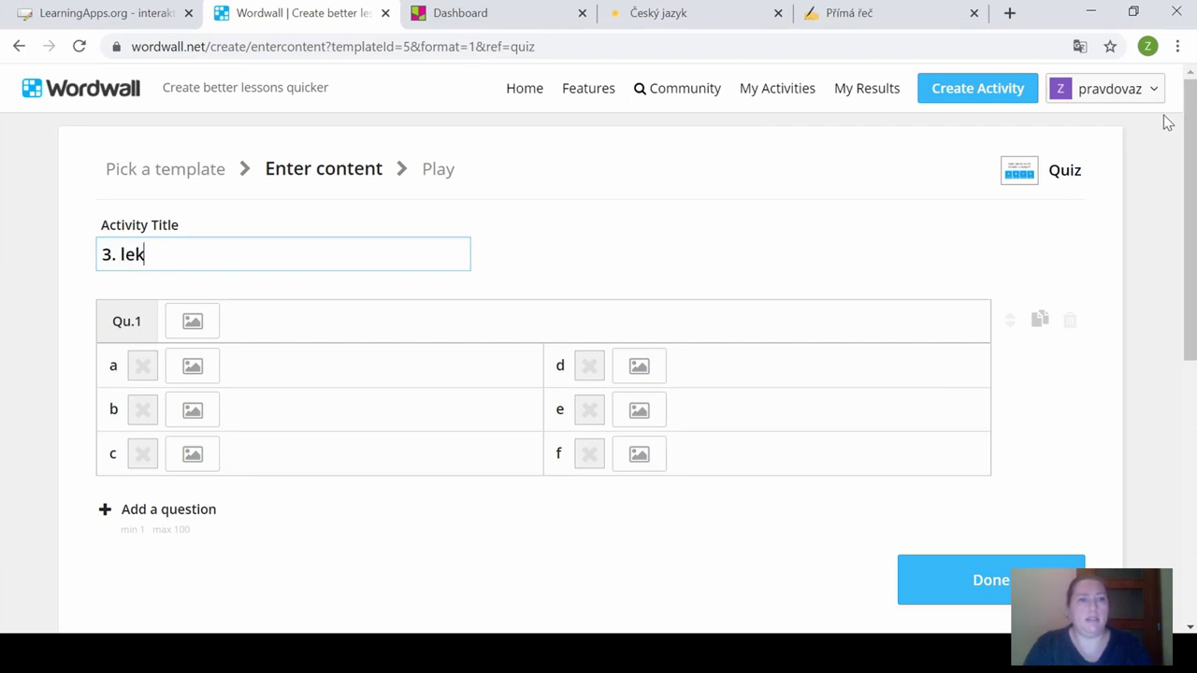
Enter Dveře as the first question with the answers door, window, pink and apple.
left_click(280, 319)
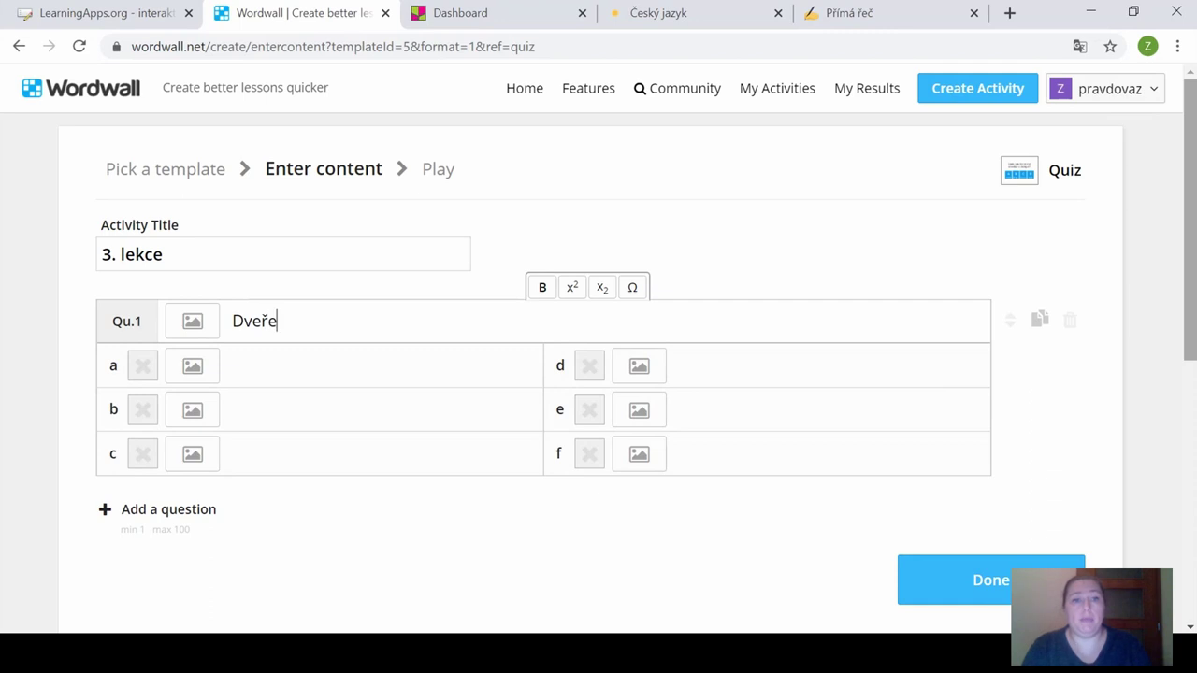
left_click(432, 372)
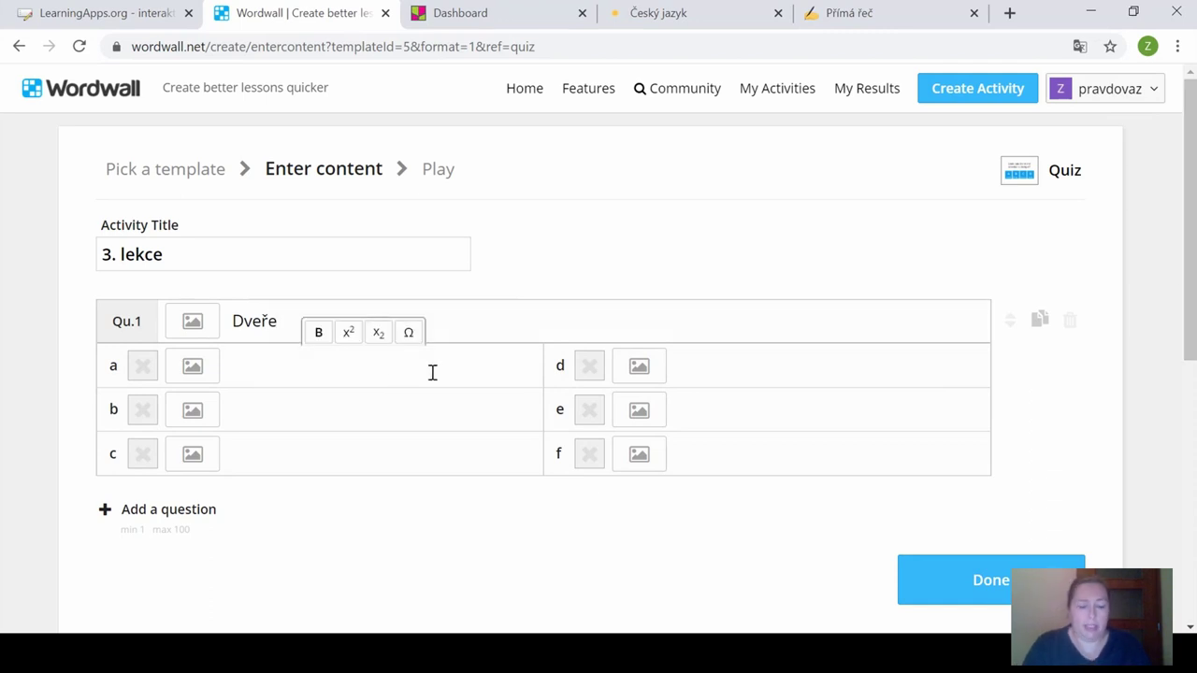
key("Tab")
type("wi")
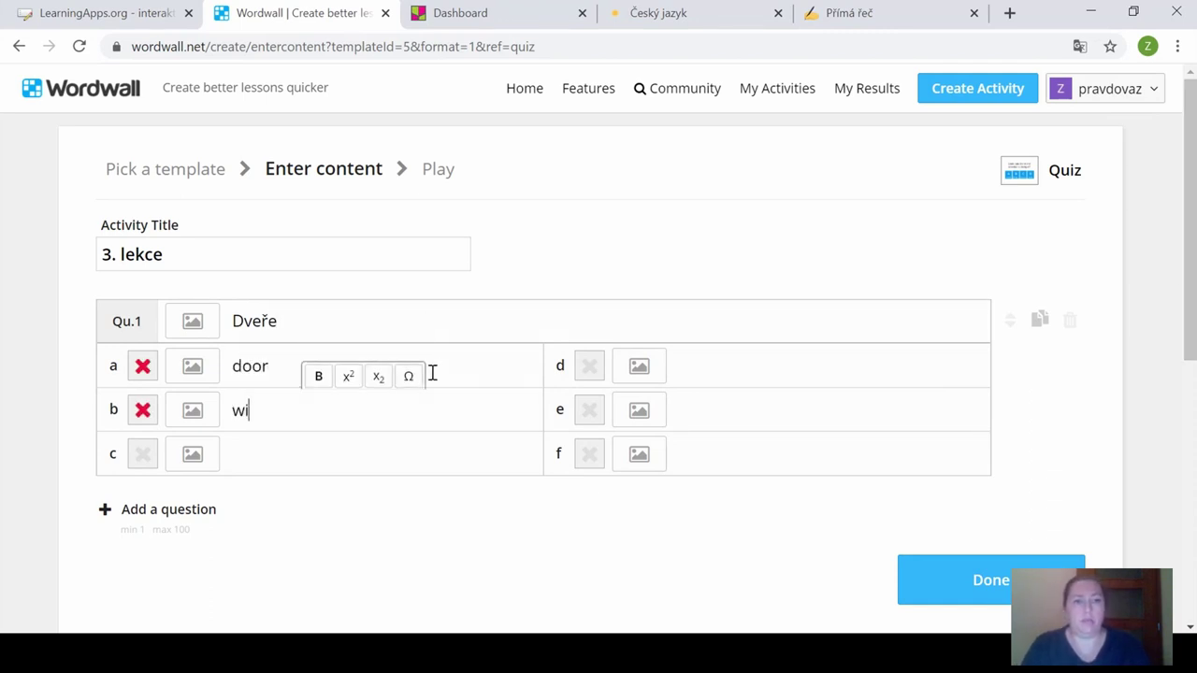
key("Tab")
type("pi")
key("Tab")
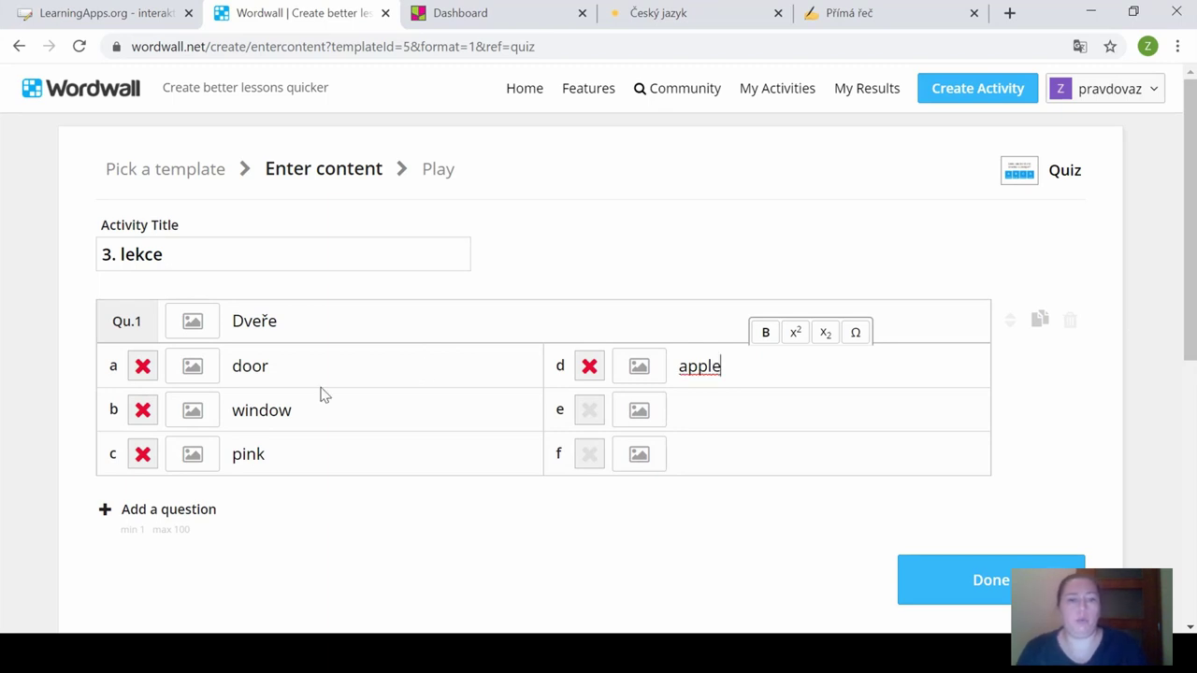
Mark door as the correct answer of the first question and add a door photo from the image search.
left_click(142, 367)
left_click(193, 366)
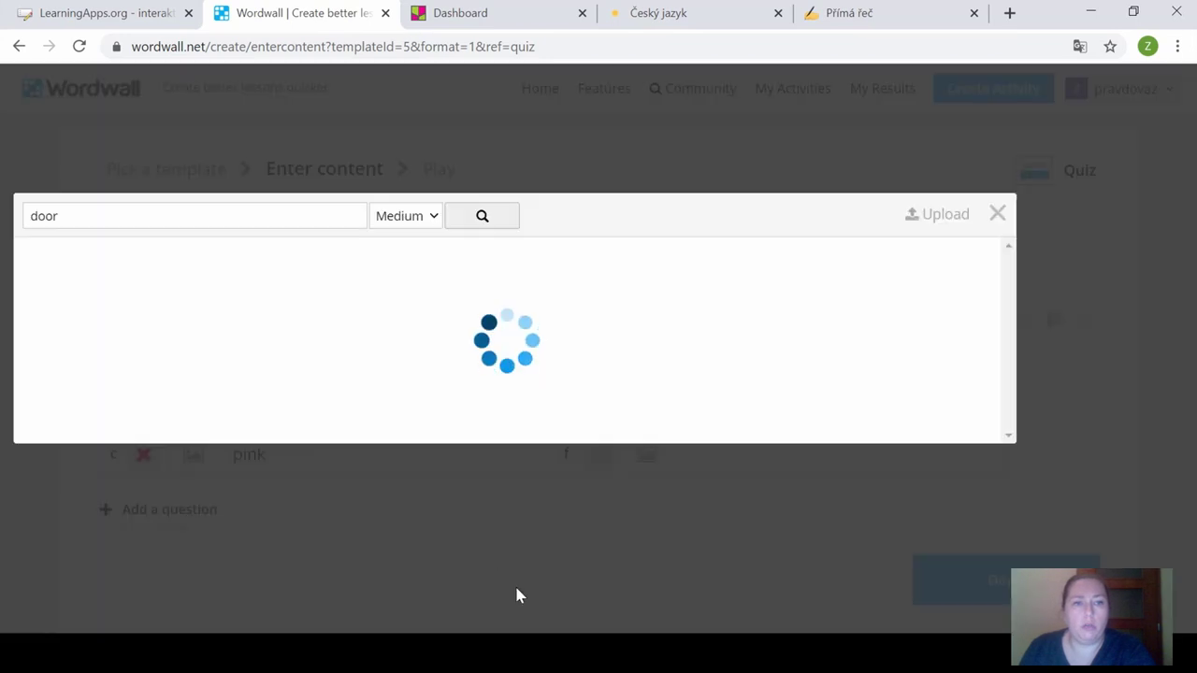
left_click(328, 280)
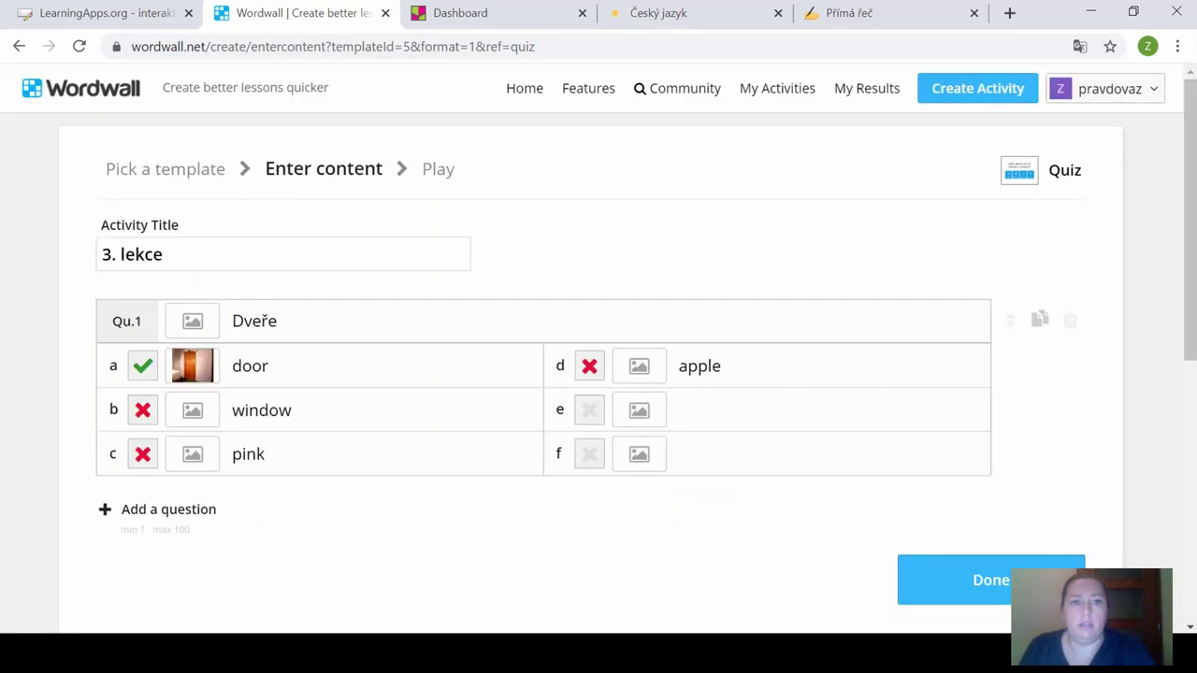
Duplicate the Dveře question and change the copy's question text to Okno.
scroll(623, 549, "down", 1)
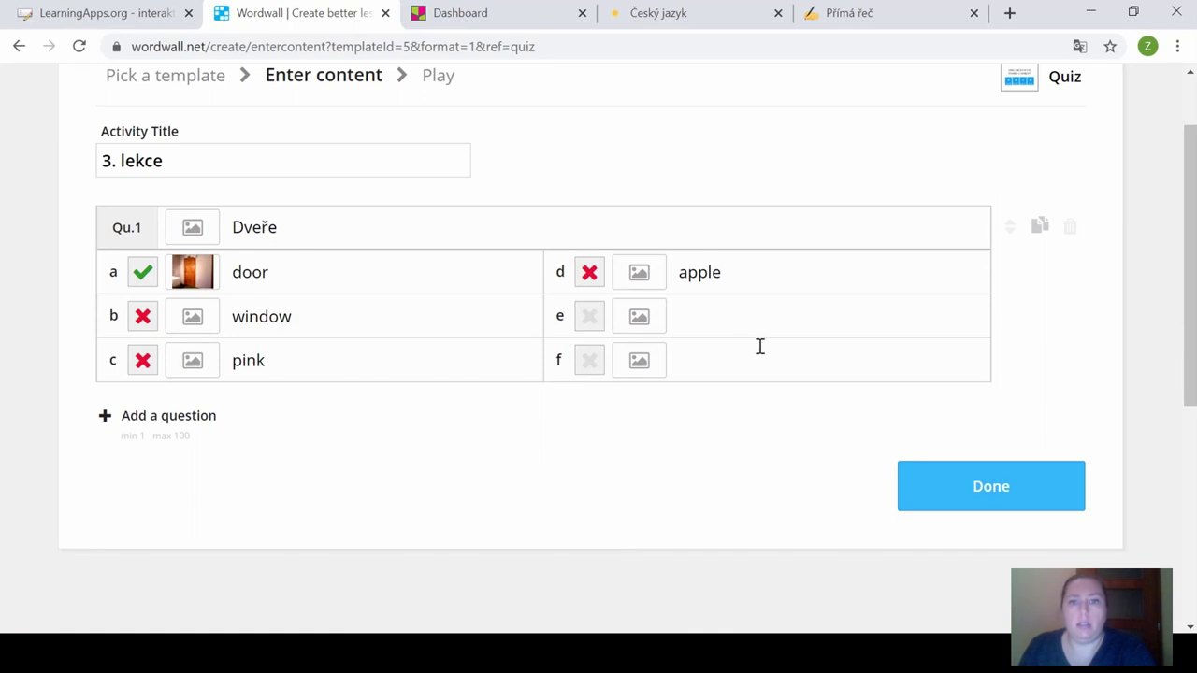
left_click(1039, 227)
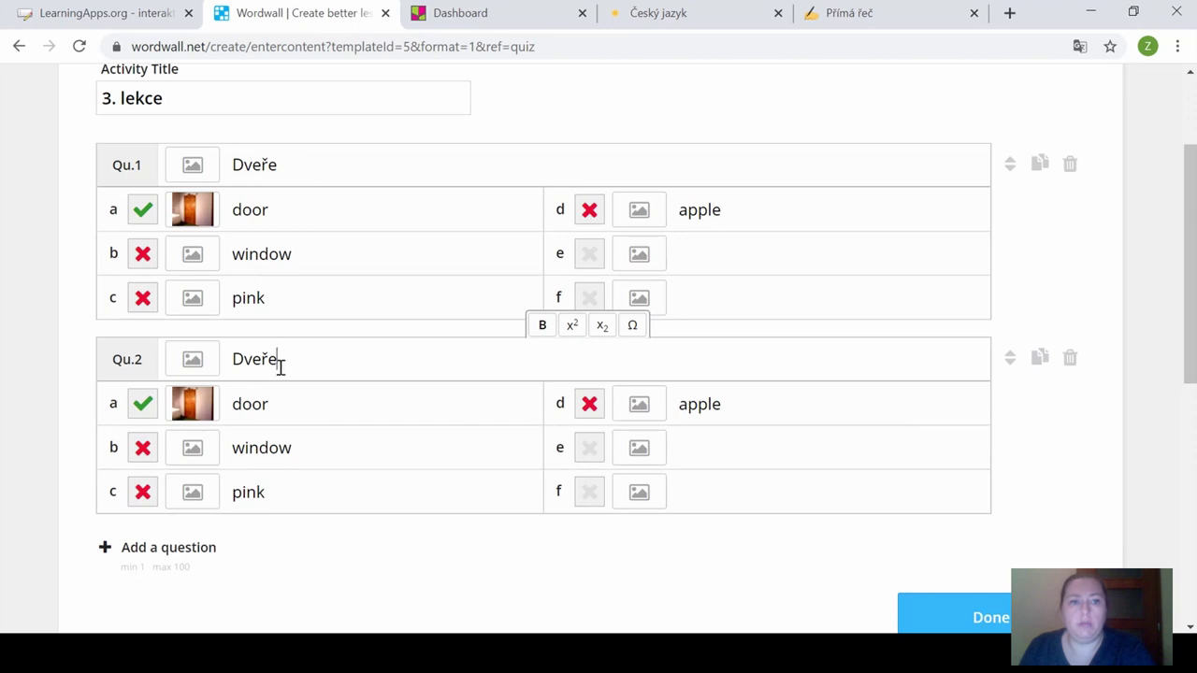
left_click_drag(280, 366, 224, 364)
type("Okno")
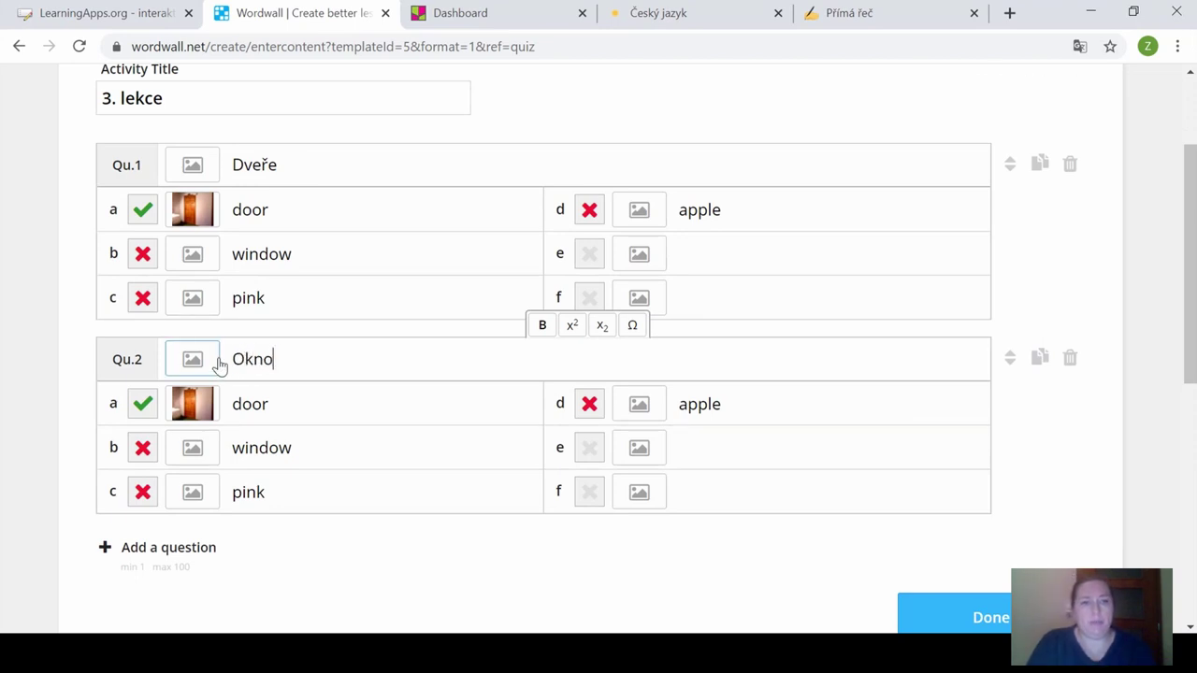
Mark window with a matching photo as the correct answer of the Okno question and finish the quiz.
left_click(142, 452)
left_click(206, 462)
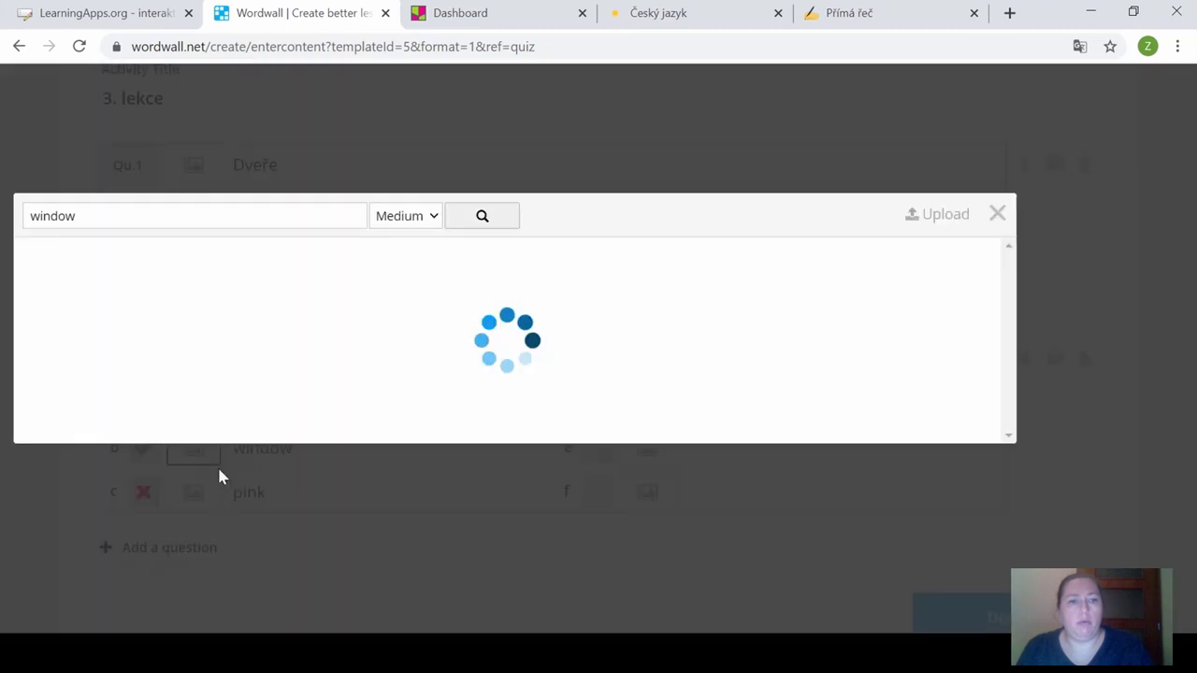
left_click(237, 323)
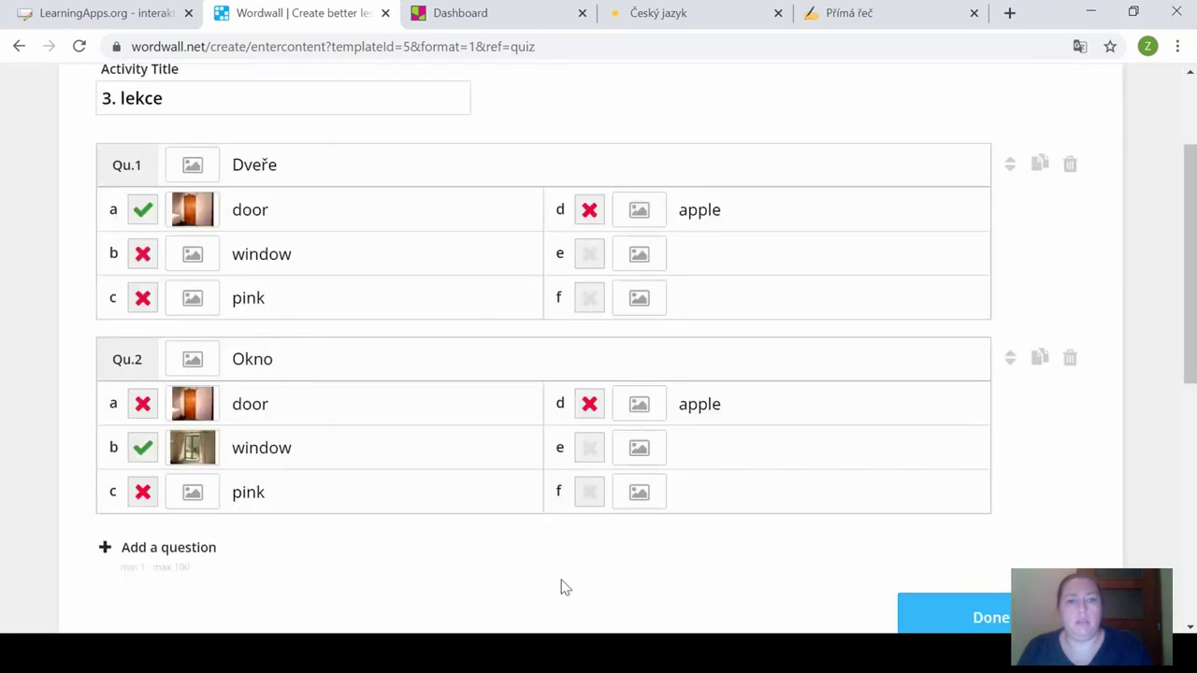
scroll(552, 566, "down", 1)
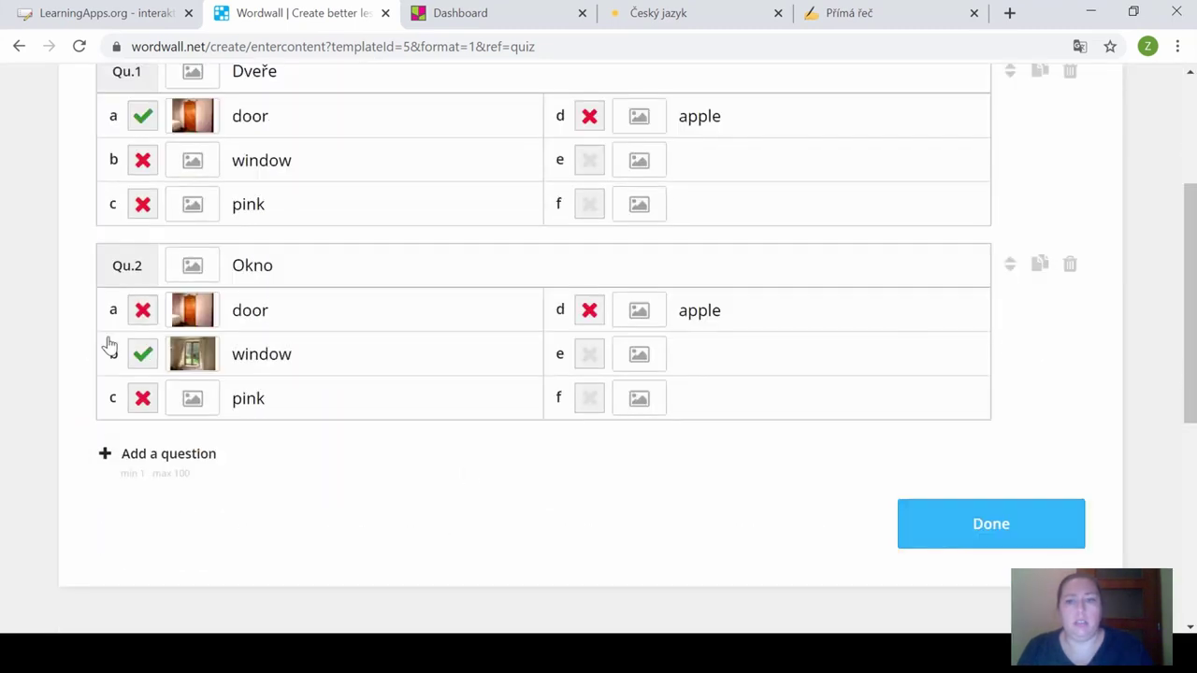
left_click(968, 540)
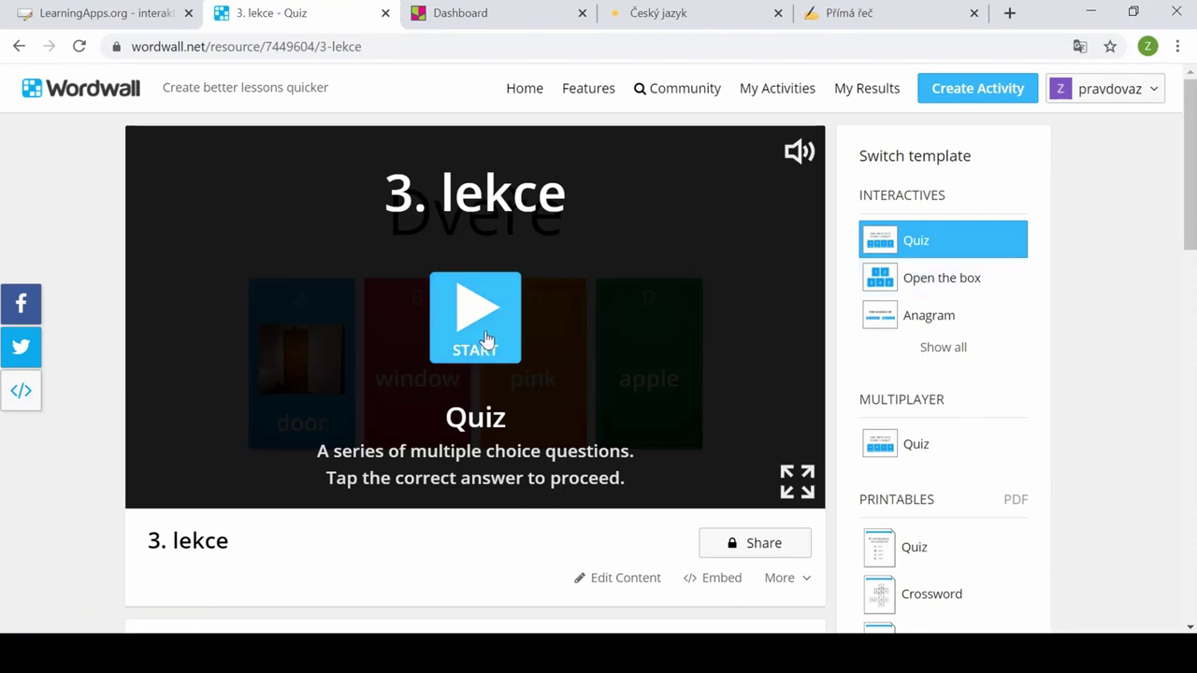
Start the 3. lekce quiz, answer the Dveře question with door, and switch the activity to the Anagram template.
left_click(488, 346)
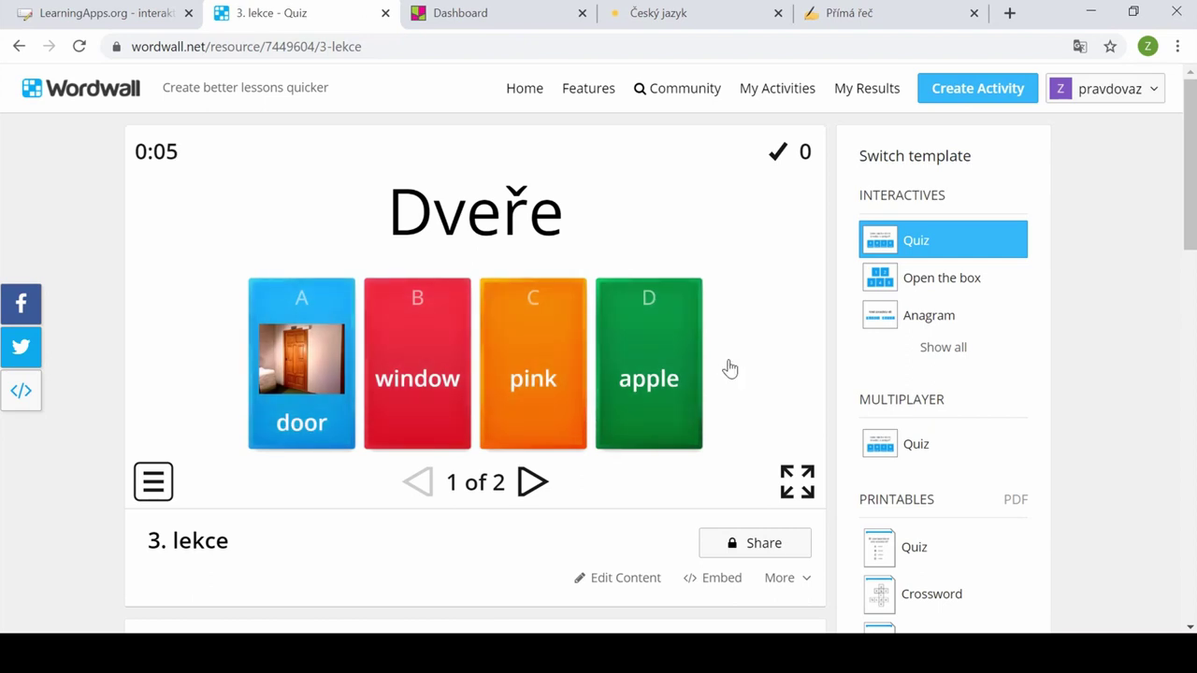
left_click(341, 385)
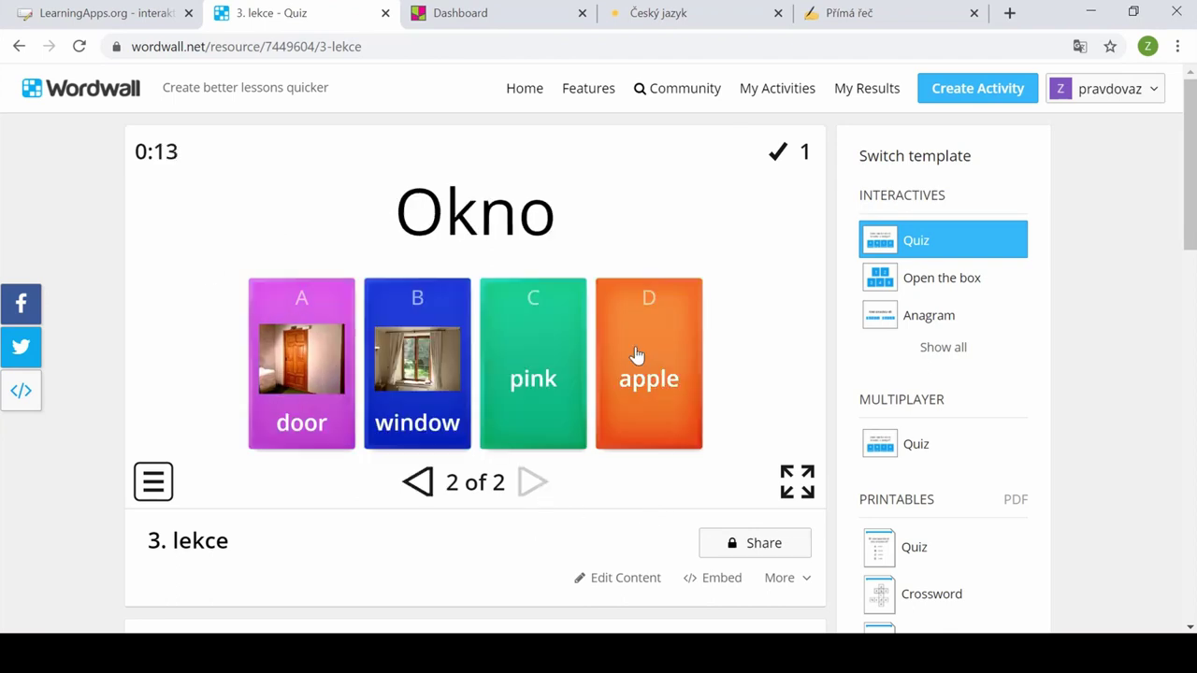
left_click(921, 322)
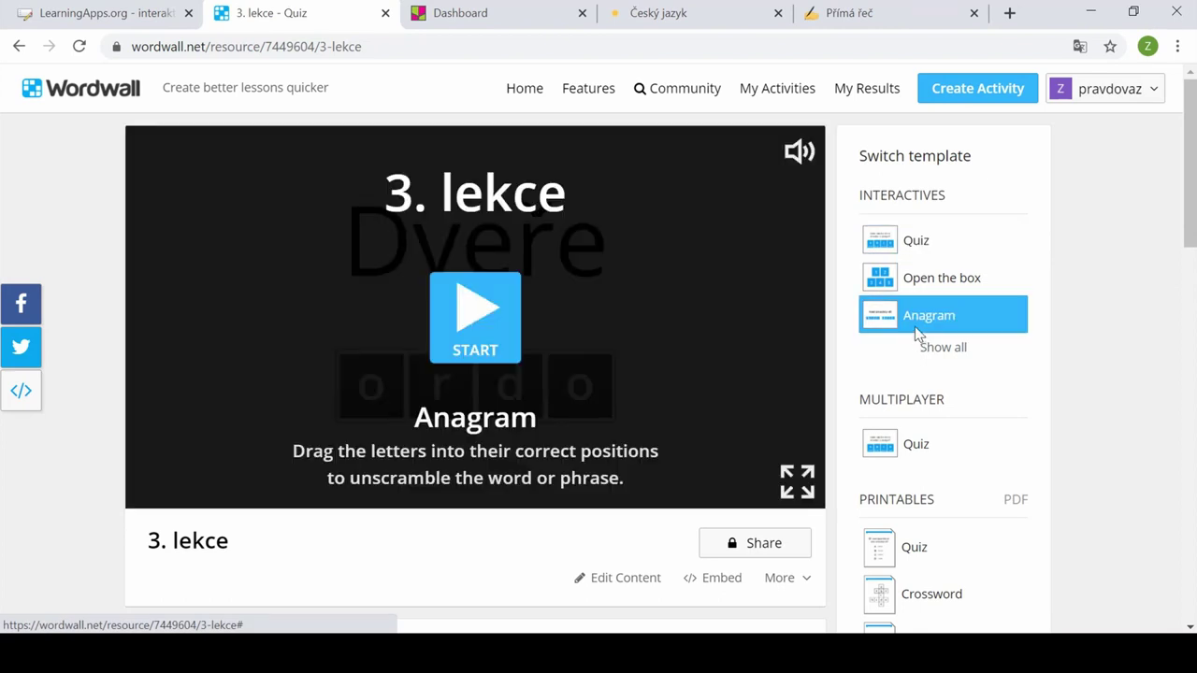
Start the anagram and rearrange the letters for Dveře to spell door.
left_click(478, 337)
mouse_move(715, 654)
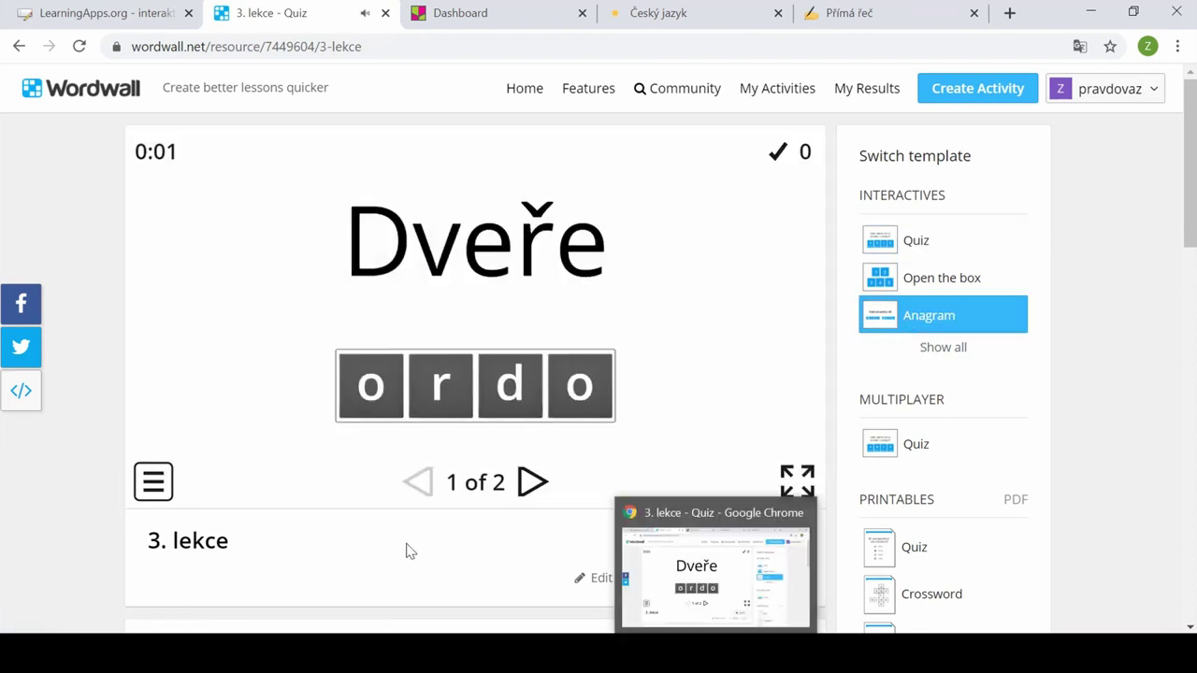
left_click_drag(508, 406, 372, 390)
left_click_drag(582, 403, 510, 411)
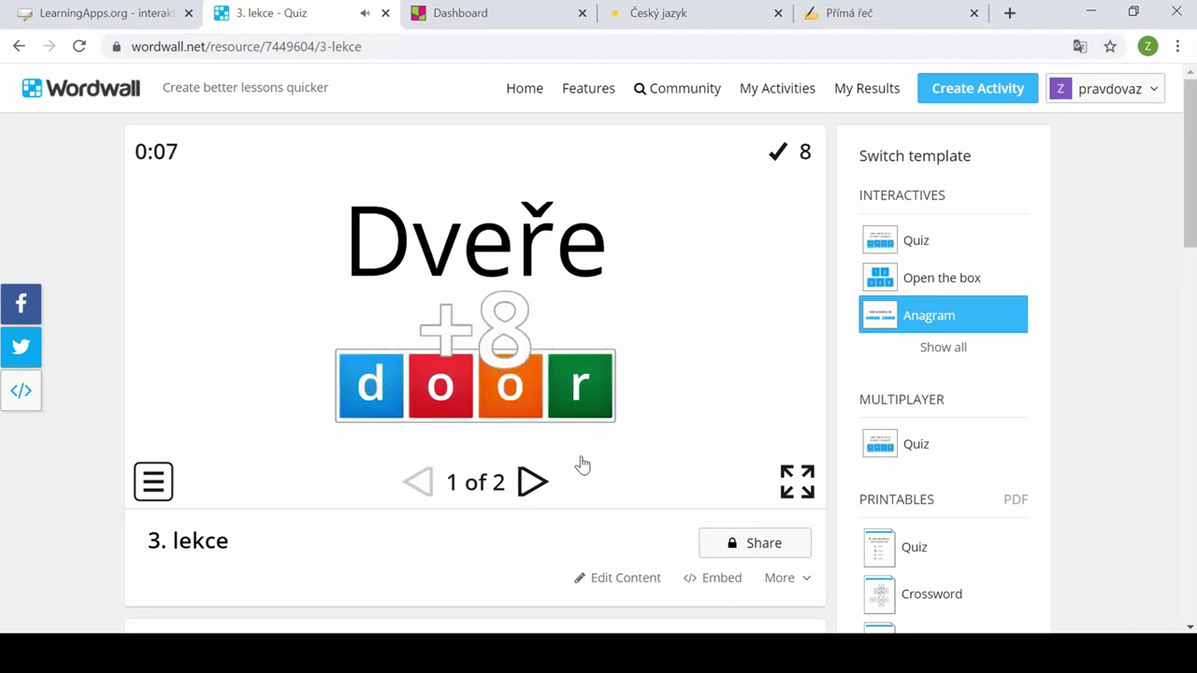
Go to the Okno anagram and rearrange its letters to spell window.
left_click(532, 484)
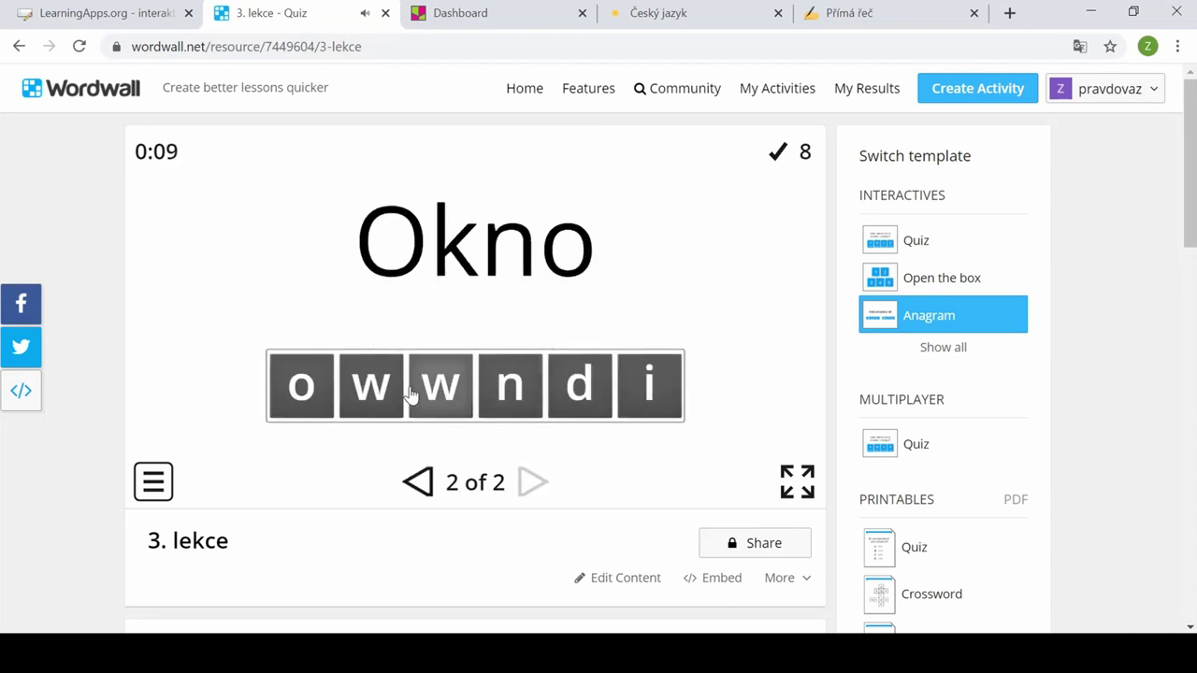
left_click_drag(436, 395, 301, 386)
left_click_drag(619, 418, 371, 389)
left_click_drag(594, 393, 432, 388)
left_click_drag(510, 388, 580, 388)
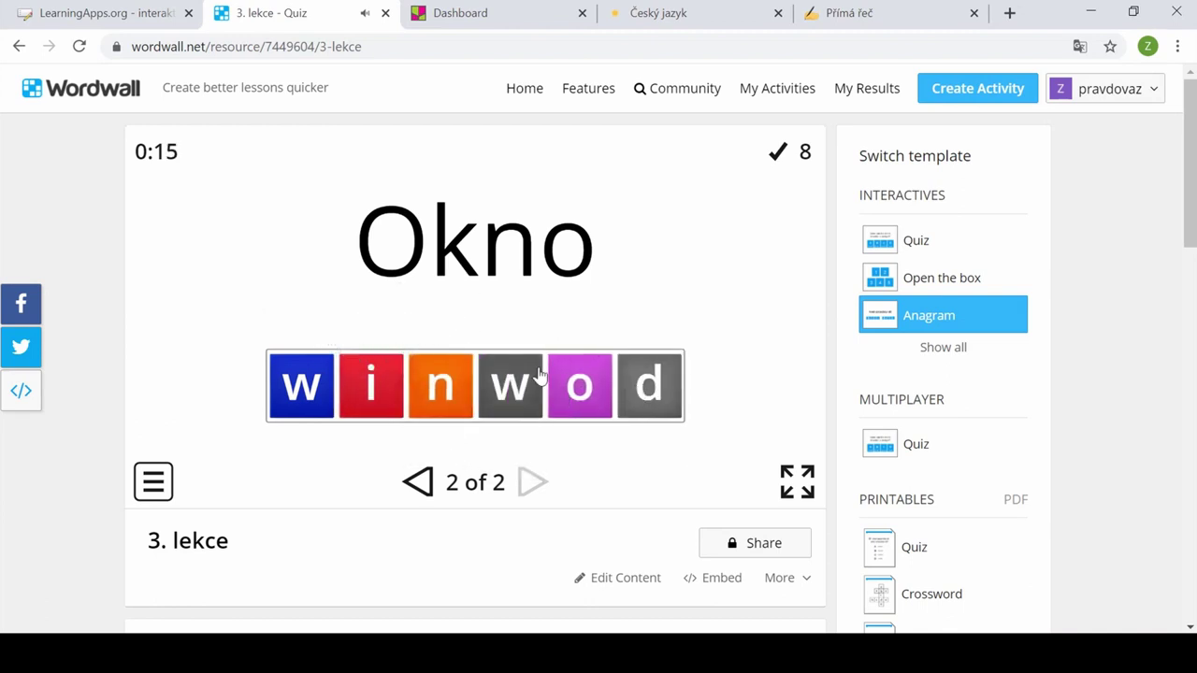
left_click_drag(667, 403, 510, 400)
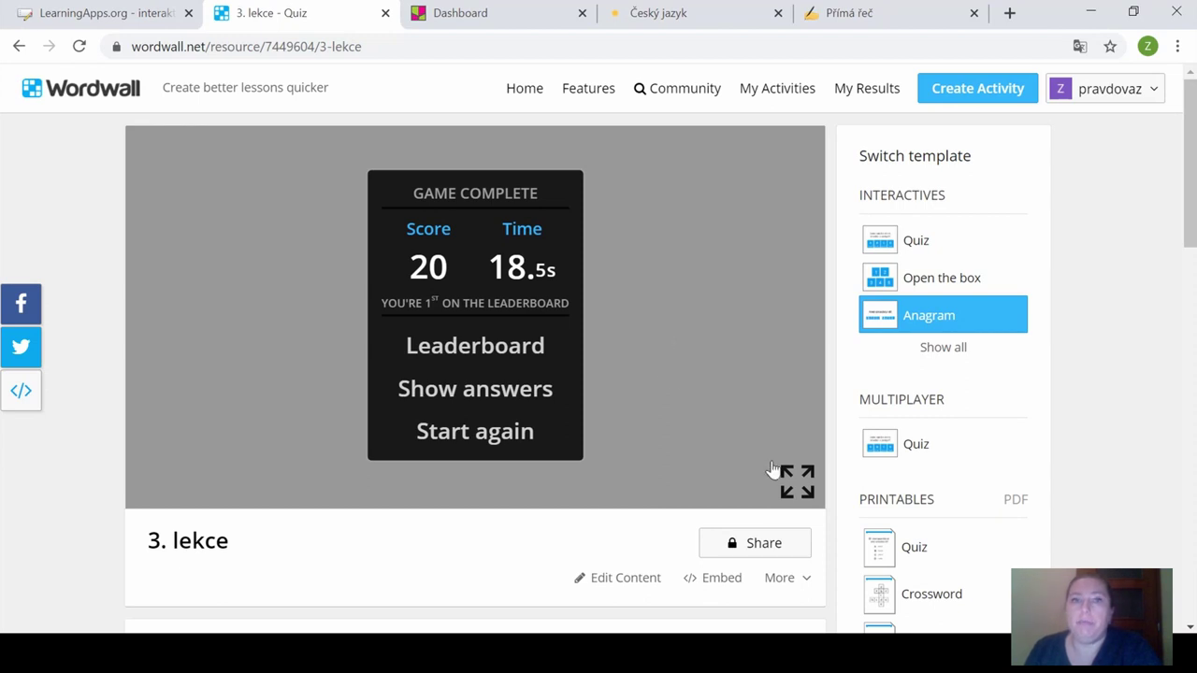
Switch to the Padlet dashboard, view the Doporučení referral page in the account settings, and return to the dashboard.
left_click(494, 25)
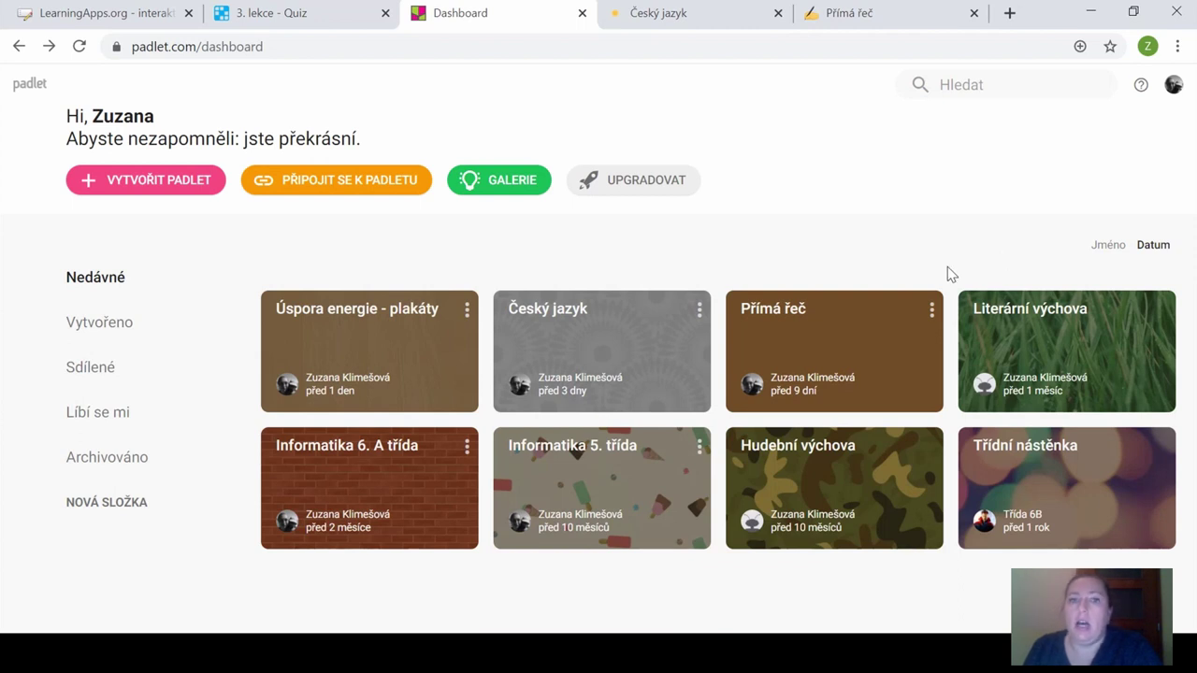
left_click(1174, 86)
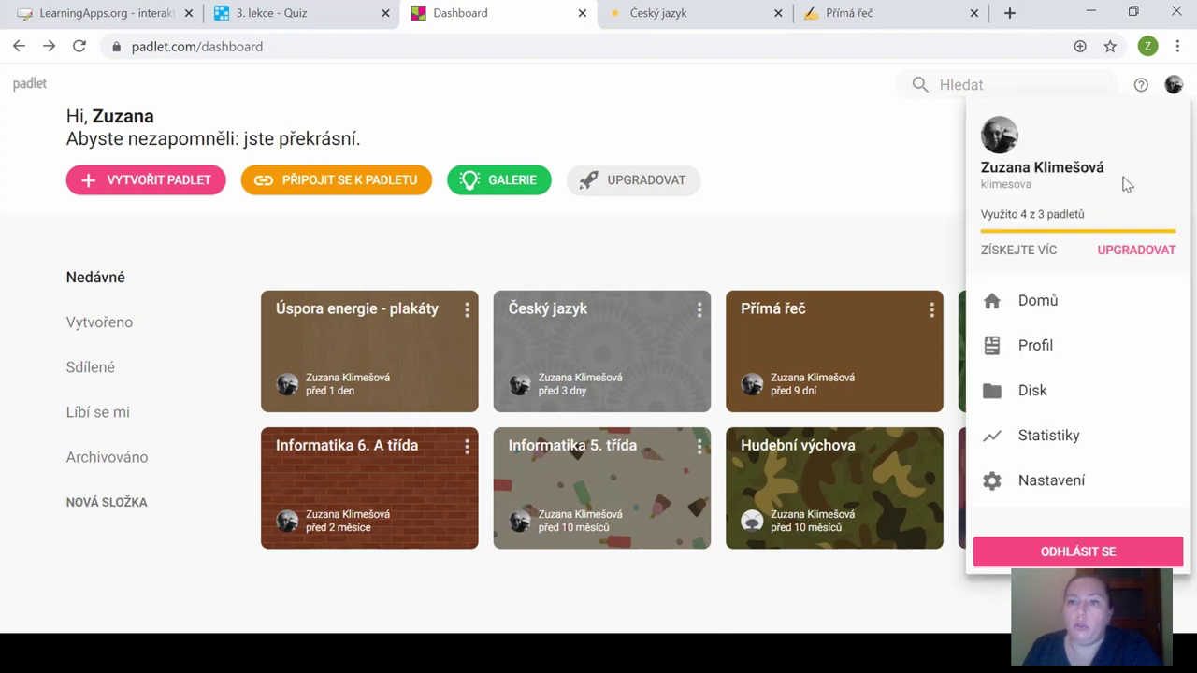
left_click(1069, 493)
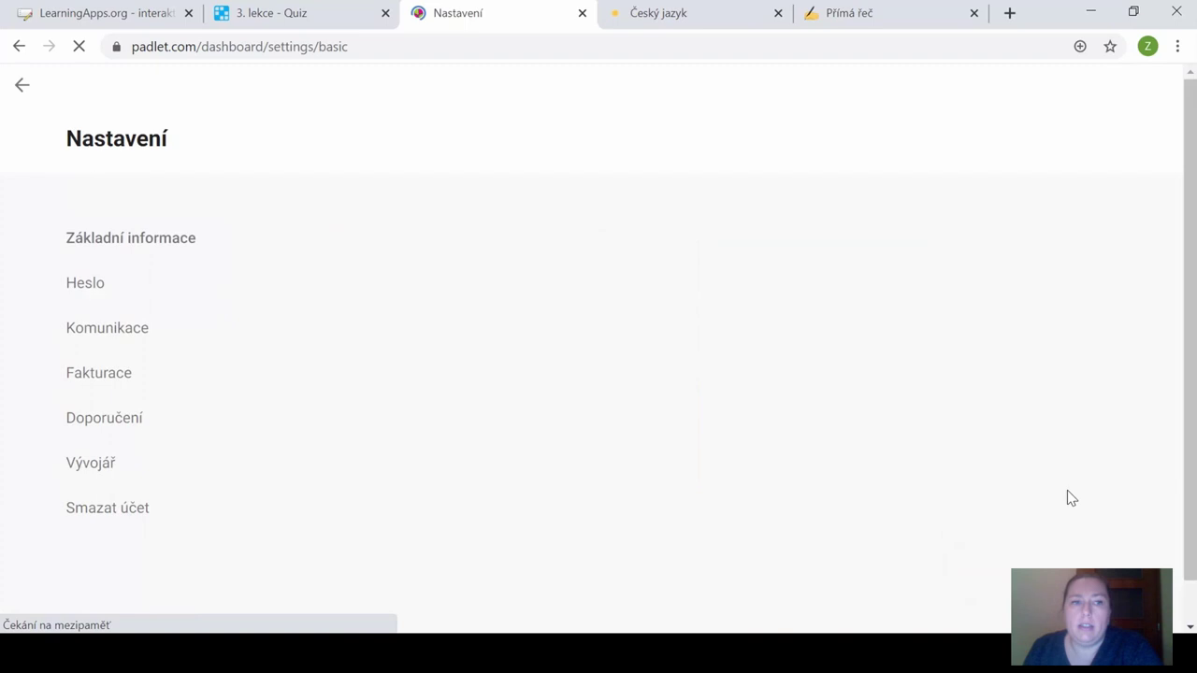
left_click(98, 425)
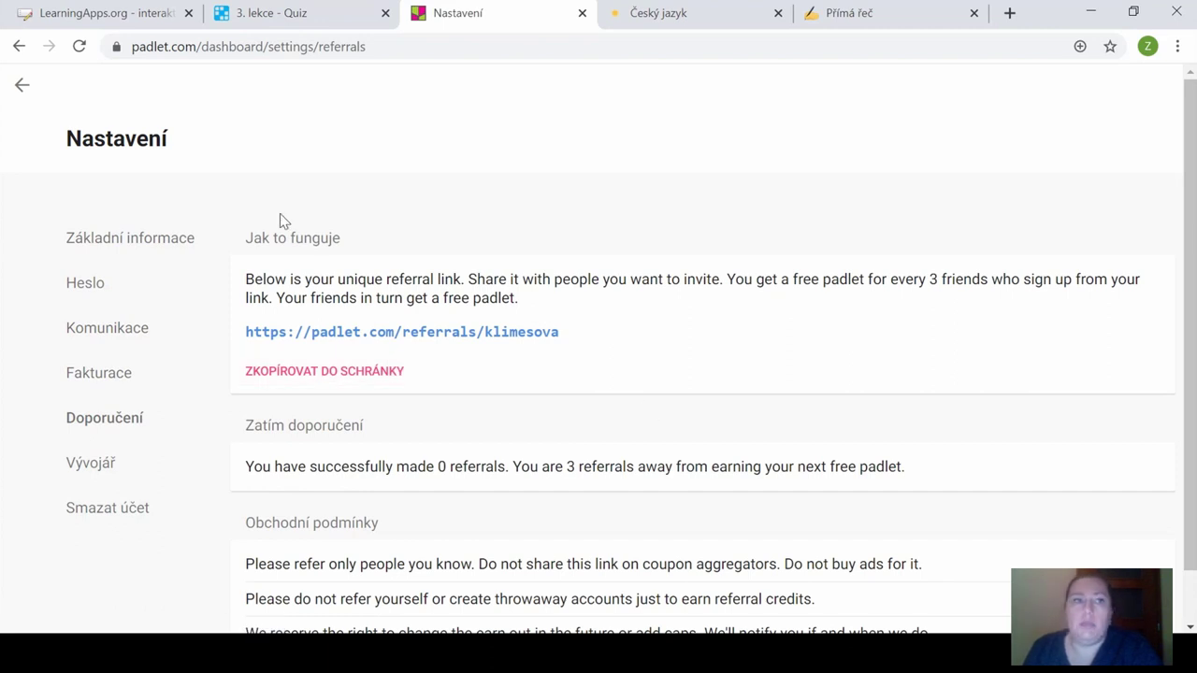
left_click(18, 88)
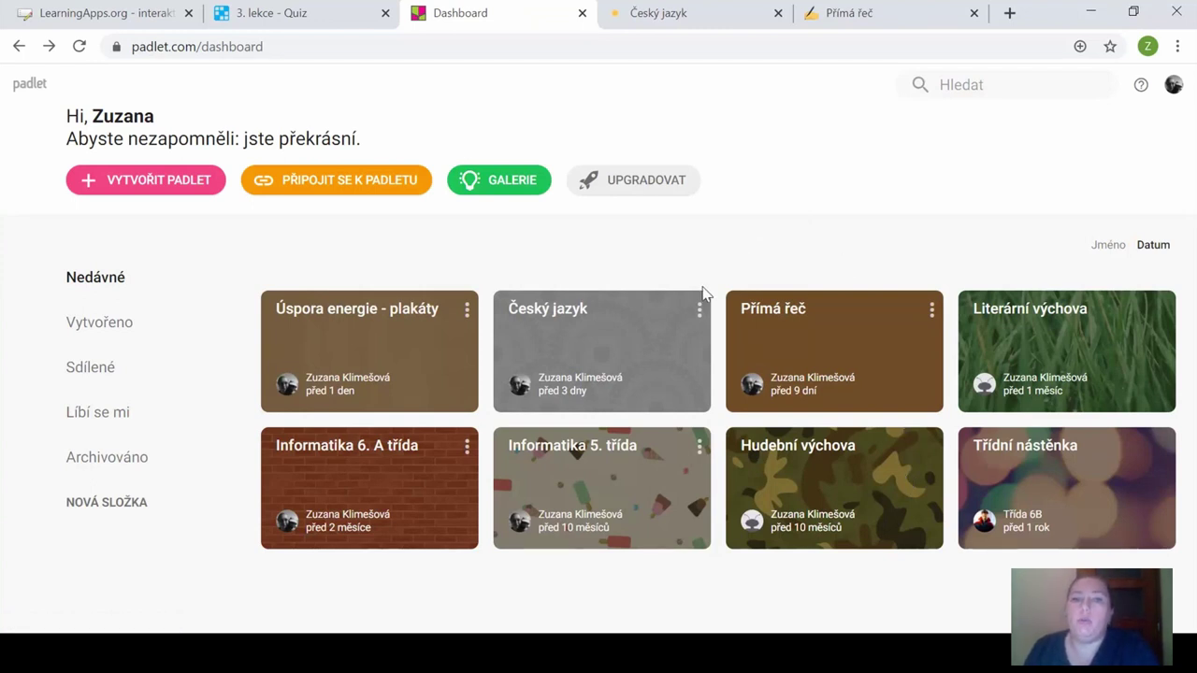
left_click(645, 351)
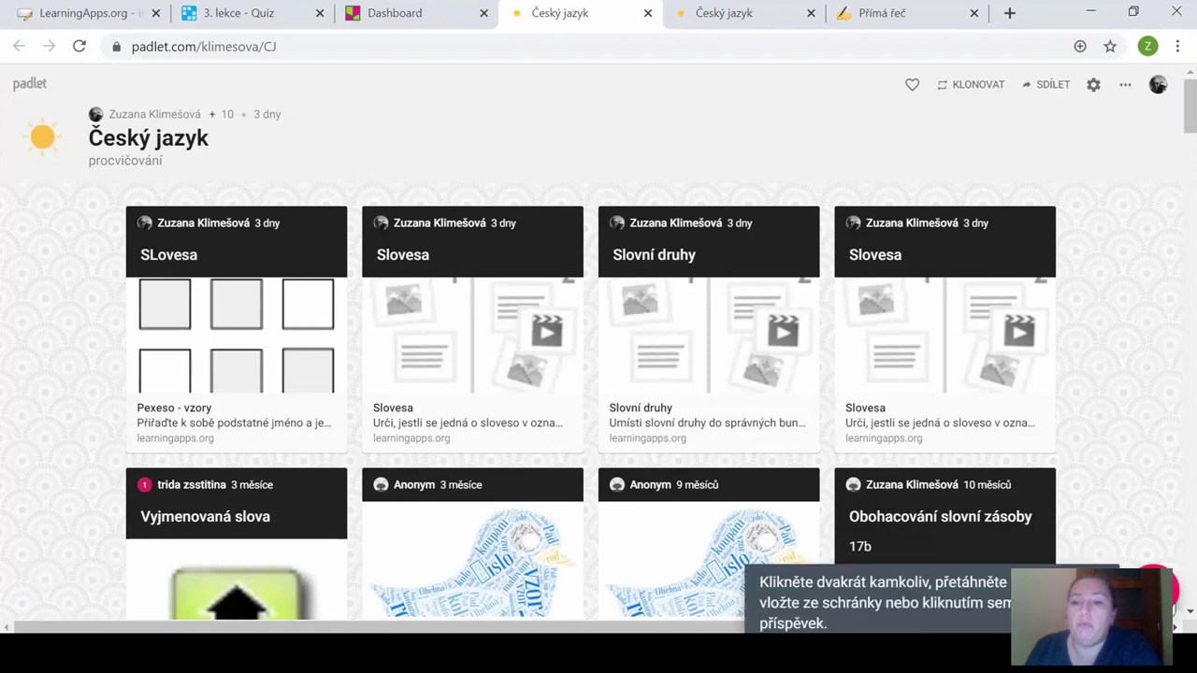
left_click(1172, 598)
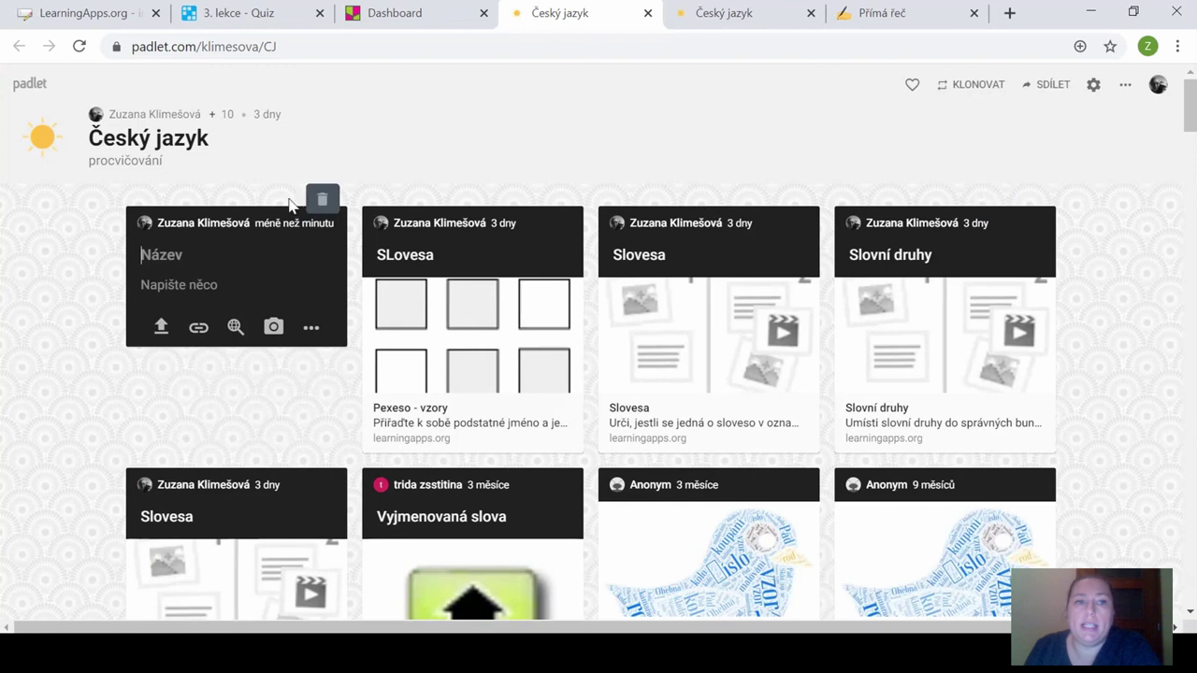
type("Slovesa")
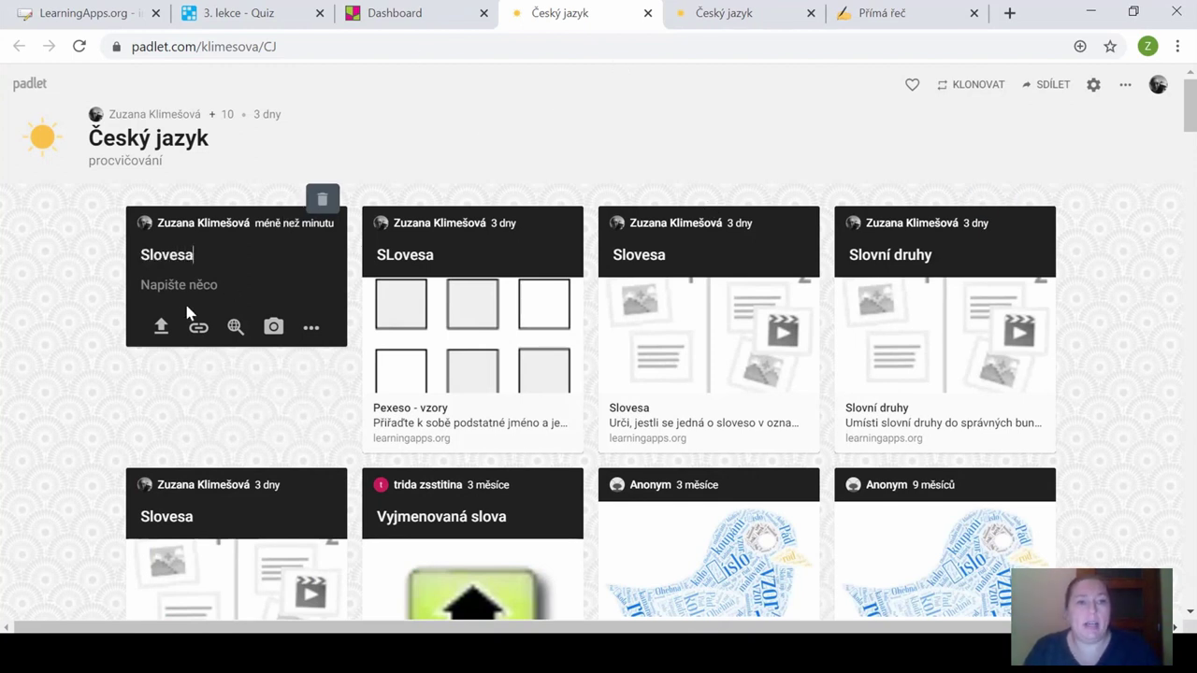
left_click(199, 332)
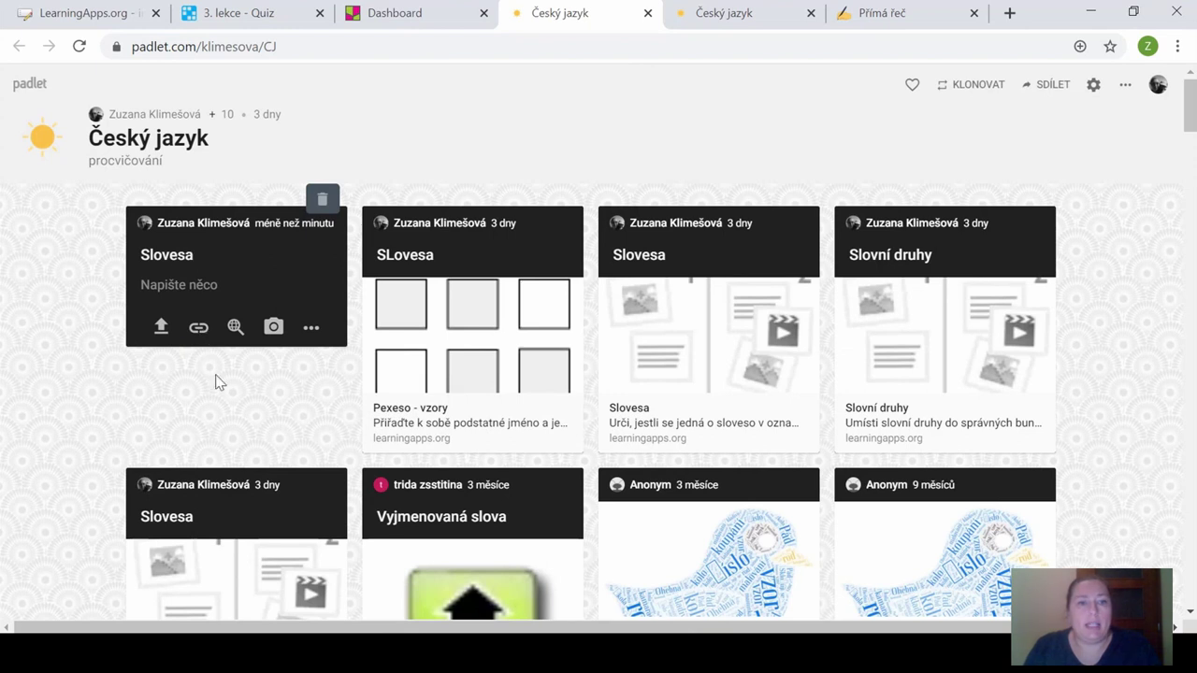
type("https://wordwall.net/play/2128/941/379")
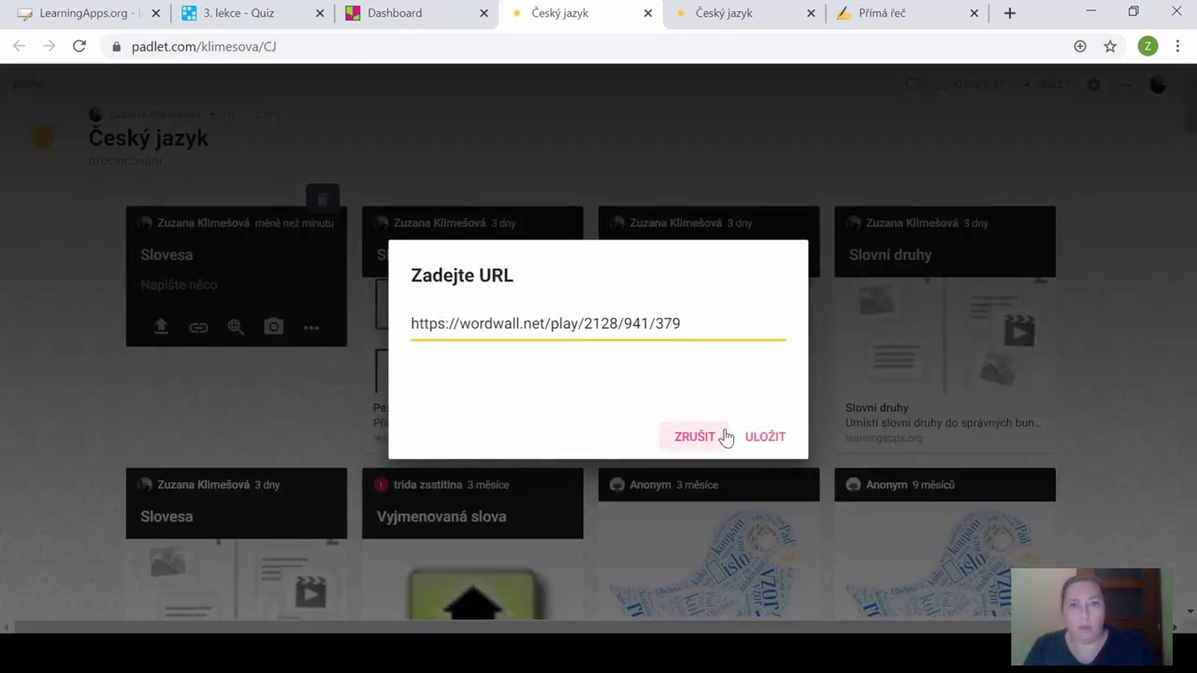
left_click(762, 442)
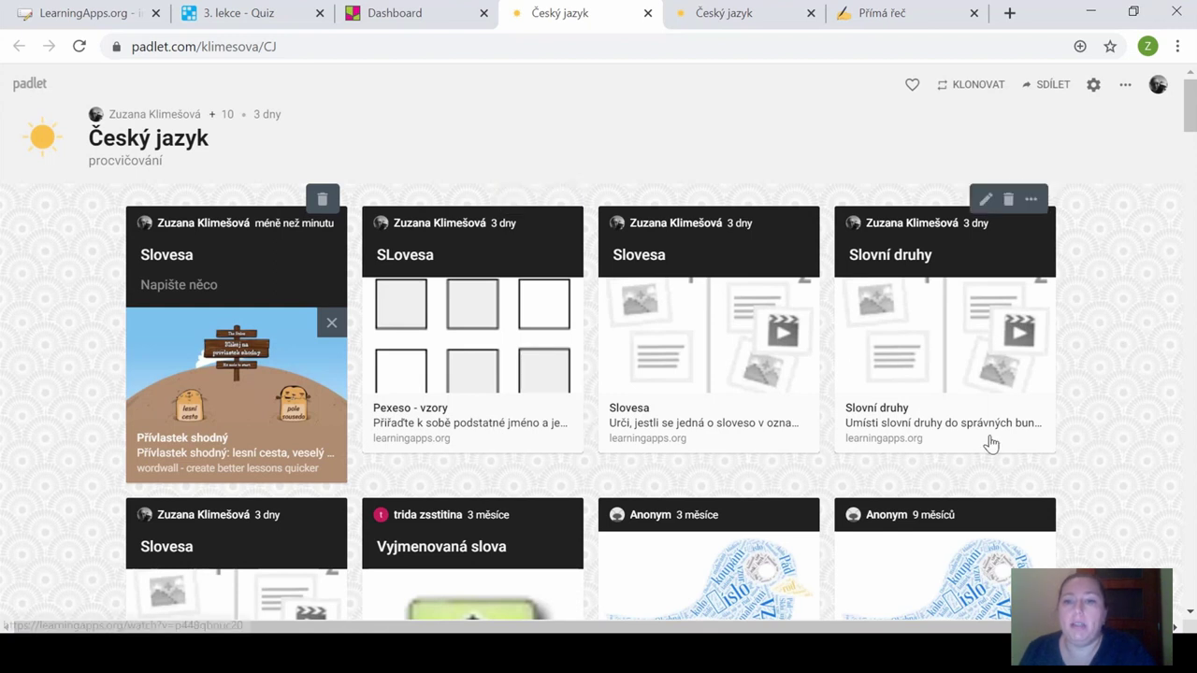
Look through the numbered grammar practice posts further down the Český jazyk board.
scroll(1041, 467, "down", 5)
scroll(1041, 475, "down", 15)
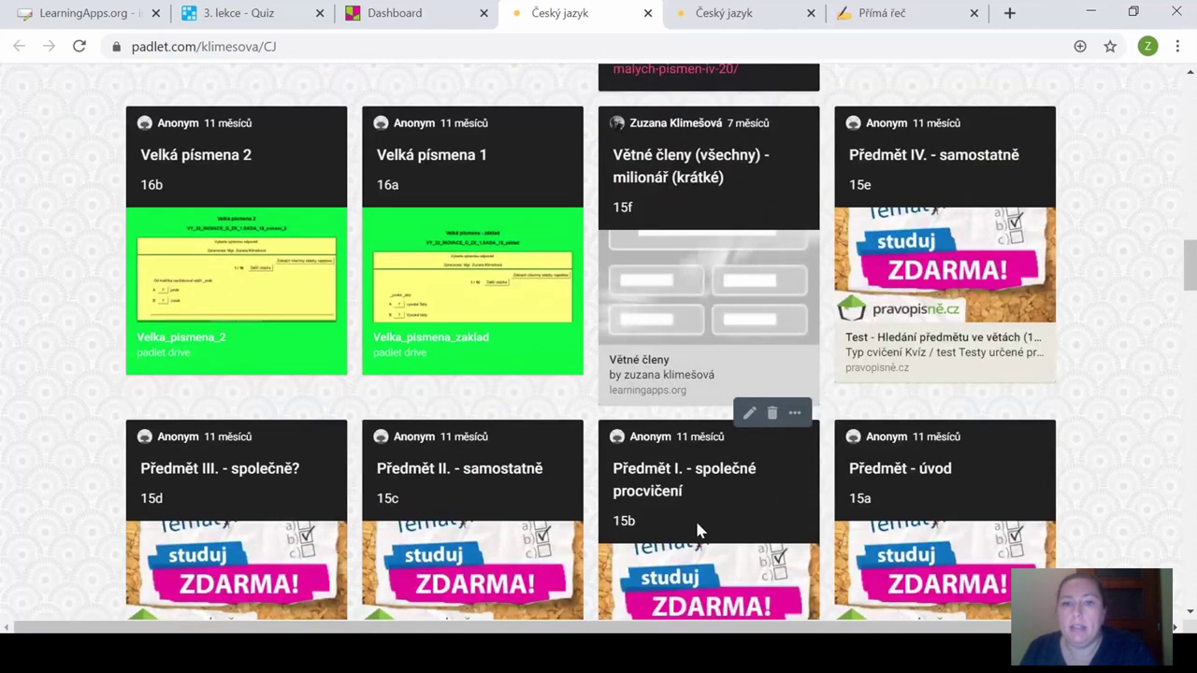
scroll(728, 509, "down", 5)
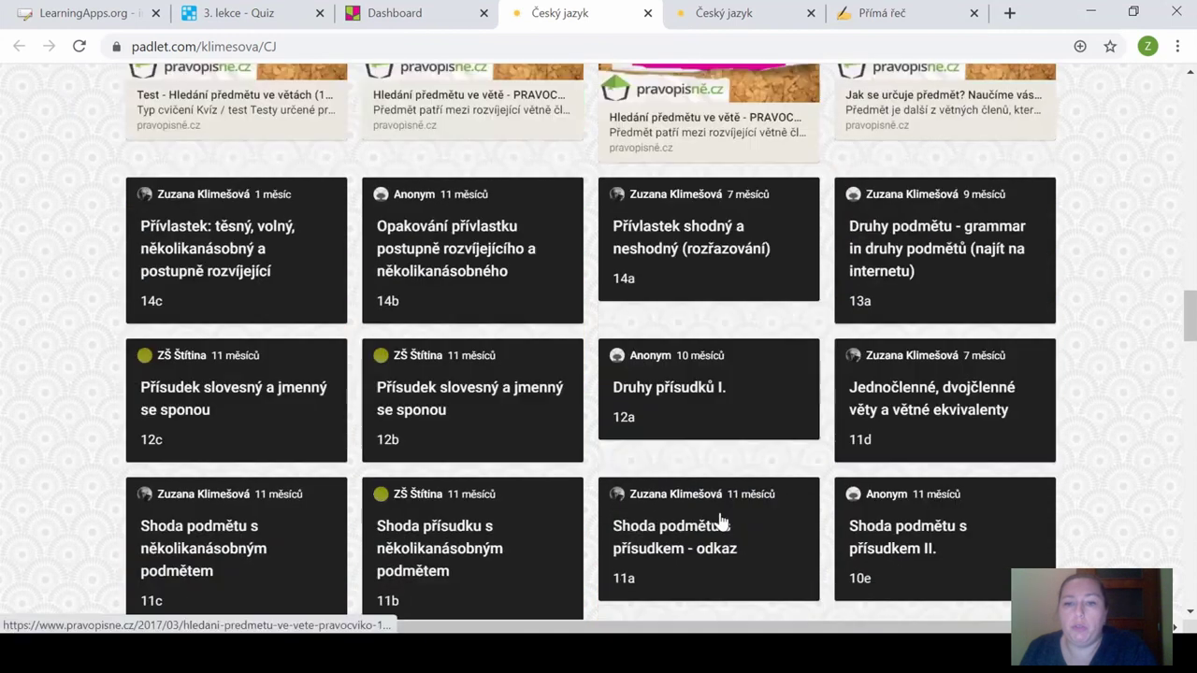
scroll(625, 500, "down", 1)
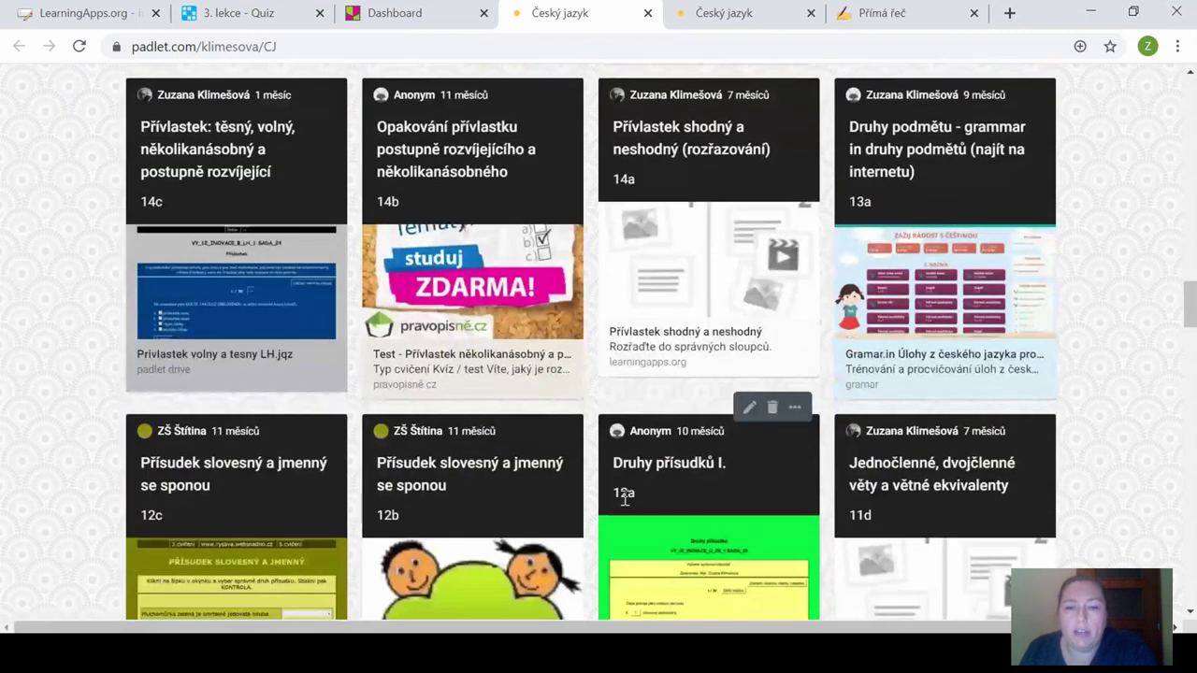
scroll(683, 512, "down", 1)
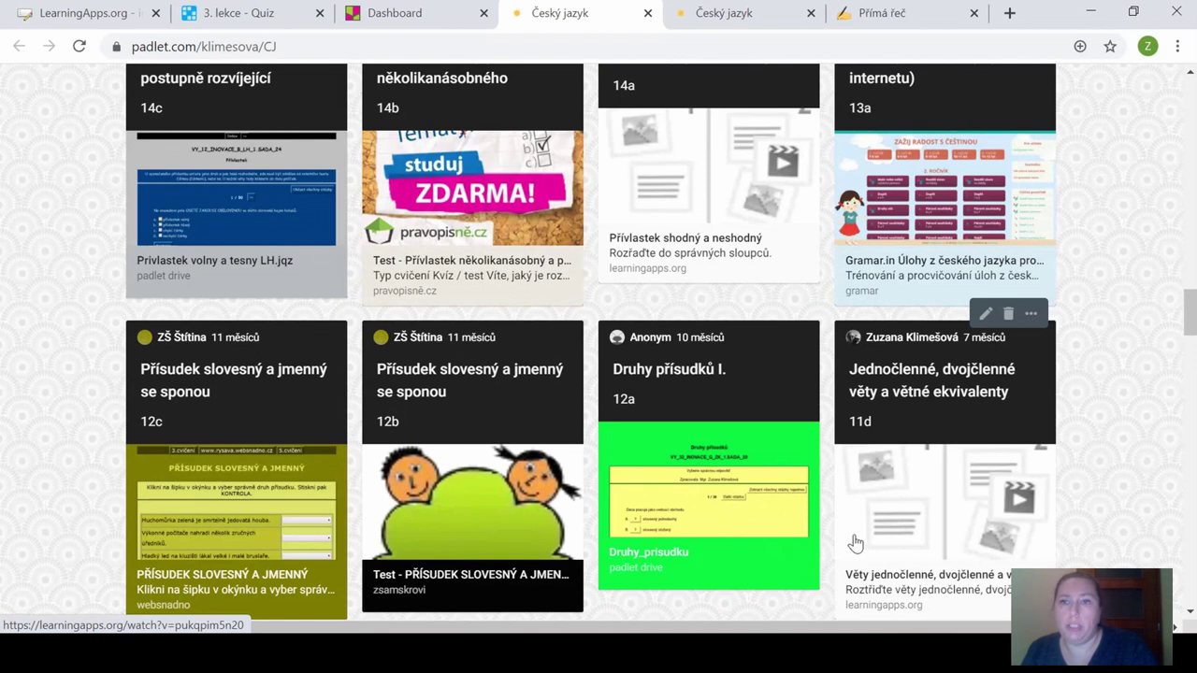
scroll(1125, 471, "up", 5)
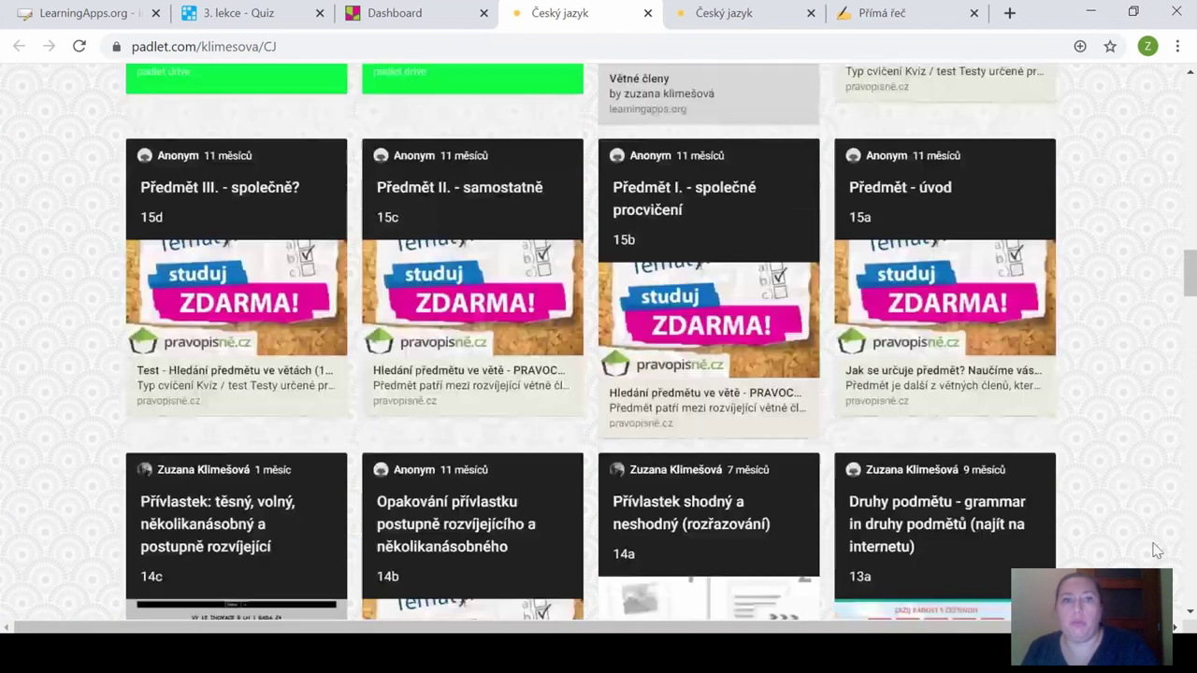
scroll(1135, 529, "up", 2)
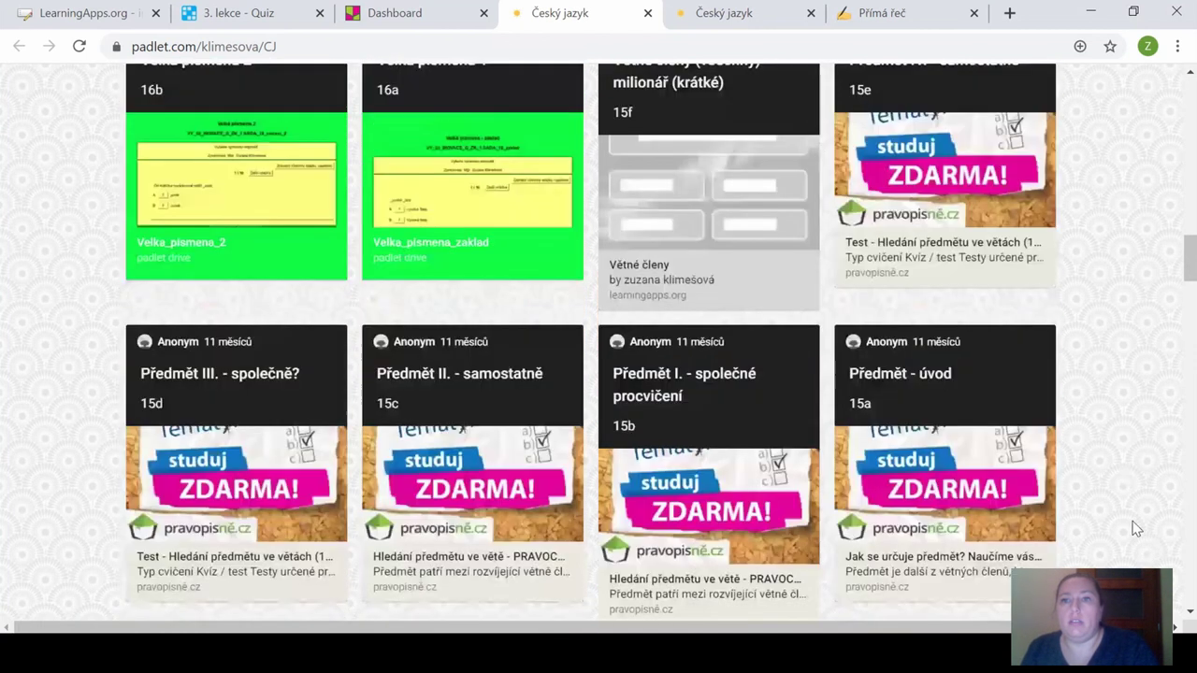